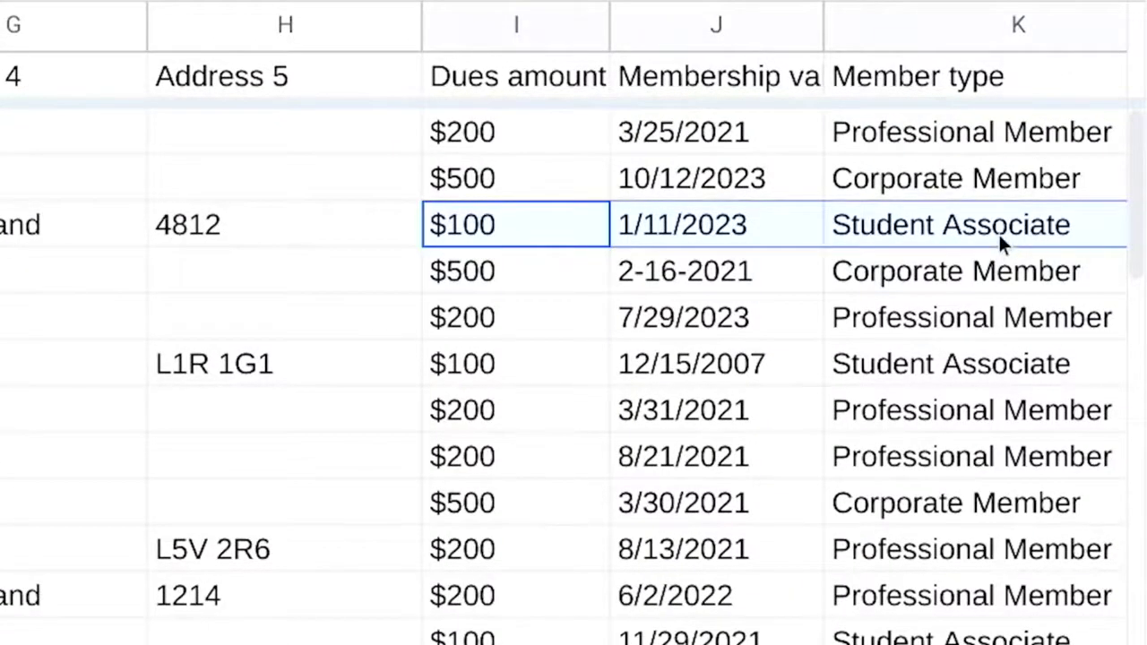
# Add the label "member dues <100" in cell H74, below the last row of the membership data
pyautogui.click(478, 237)
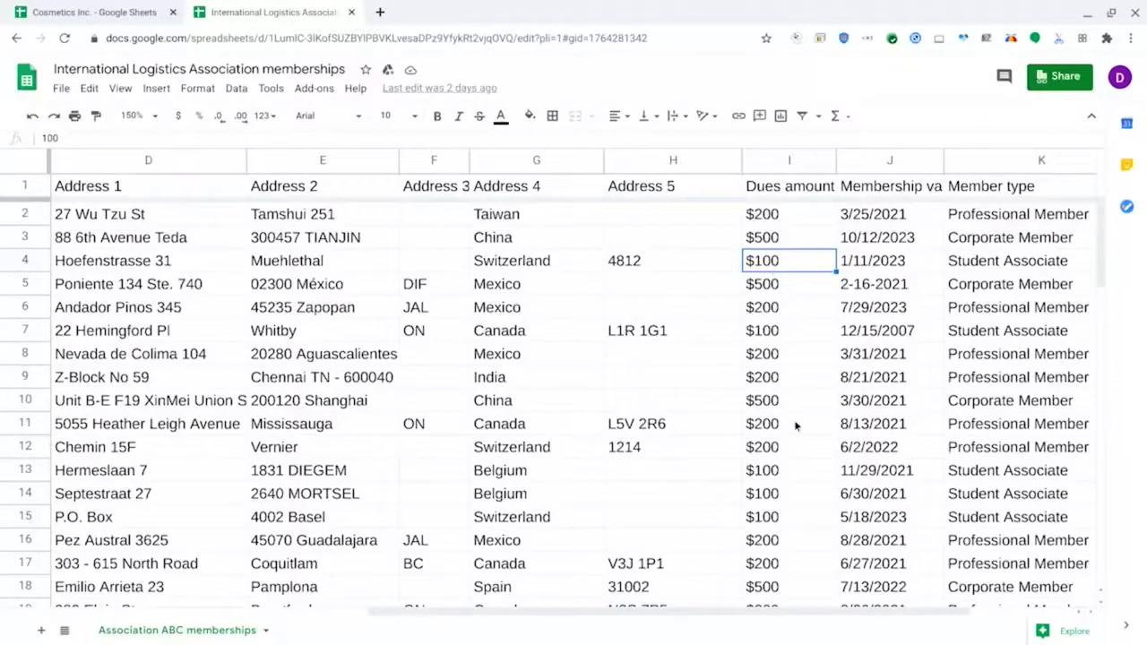
pyautogui.click(759, 432)
pyautogui.hotkey('ctrl', 'Down')
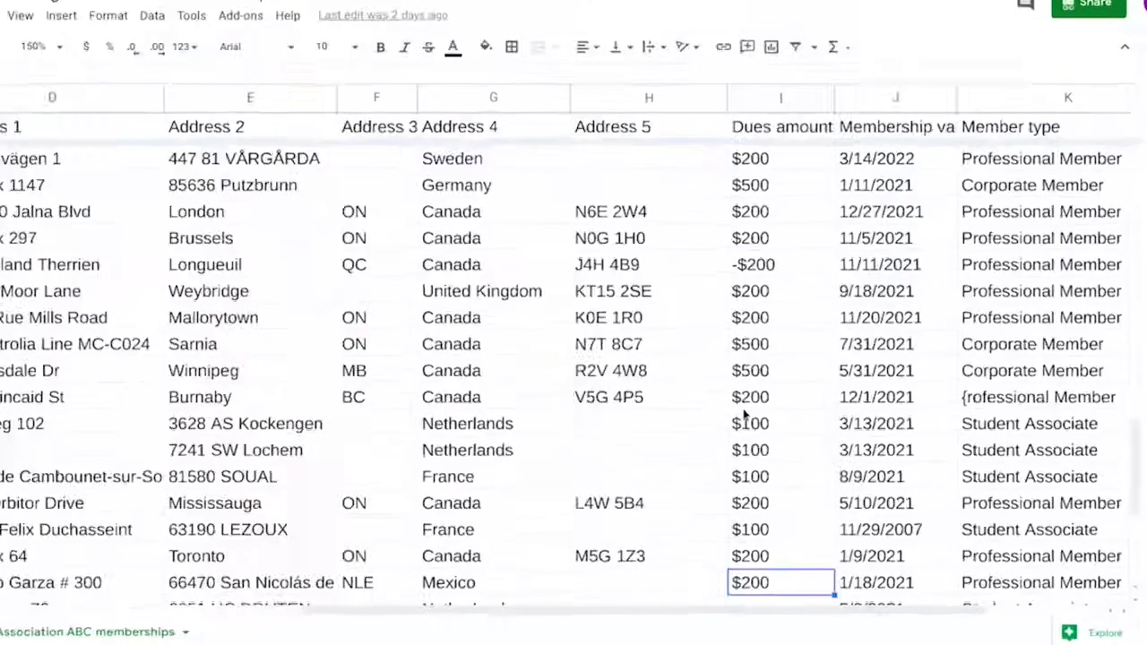
pyautogui.press('Down')
pyautogui.scroll(-4, 520, 179)
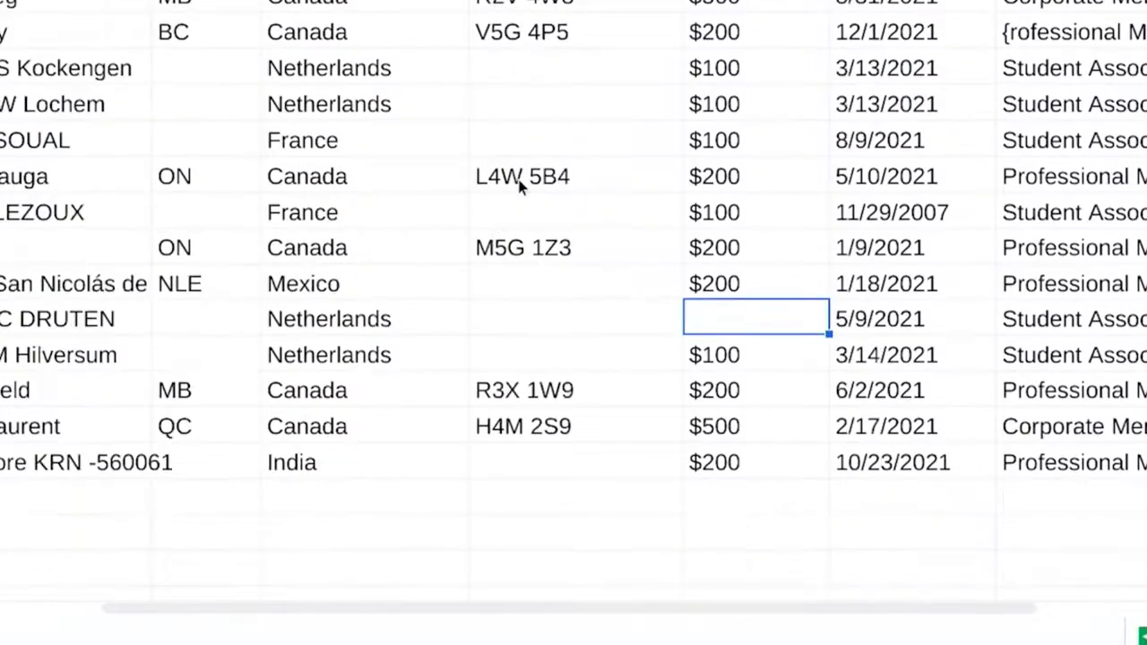
pyautogui.click(550, 500)
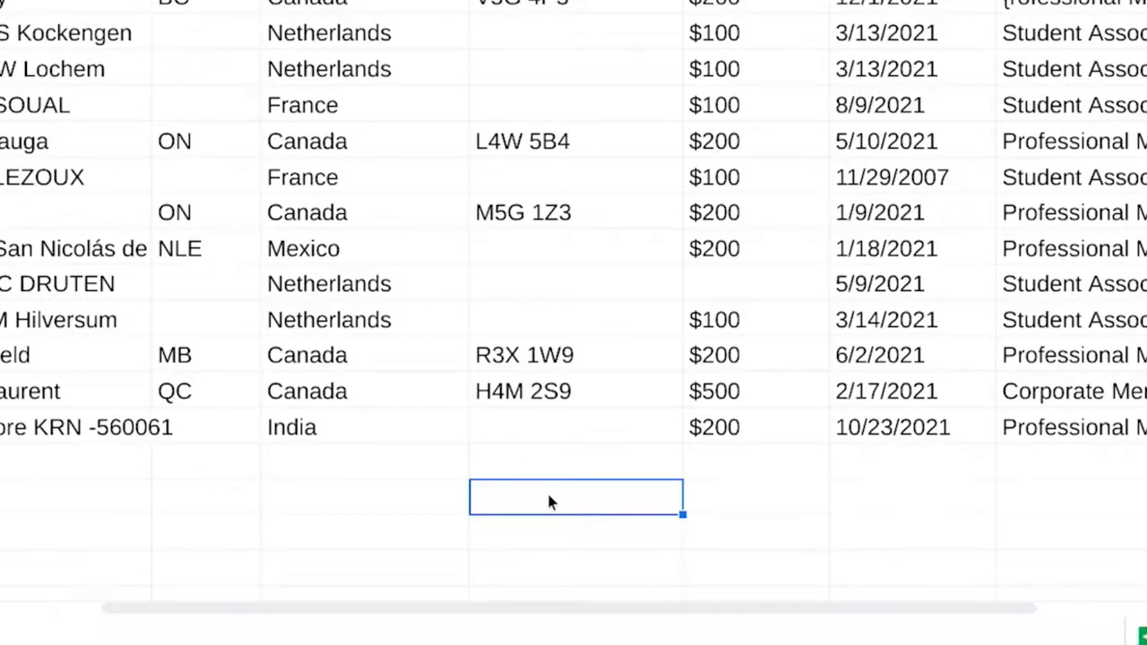
pyautogui.write('mem')
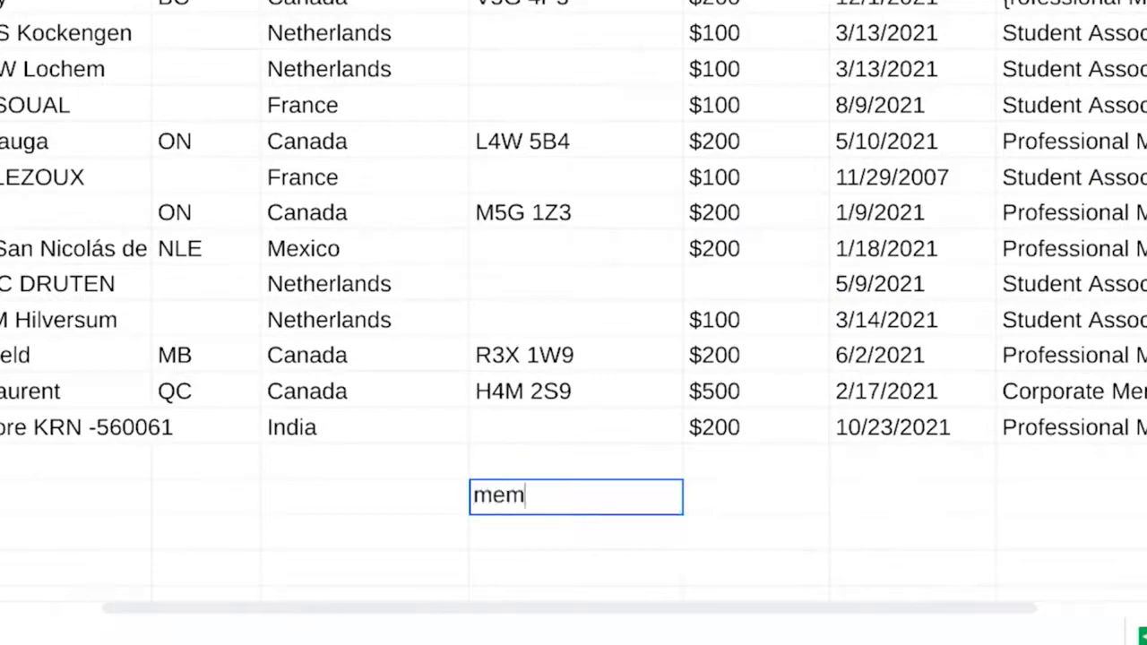
pyautogui.write('ber dues <')
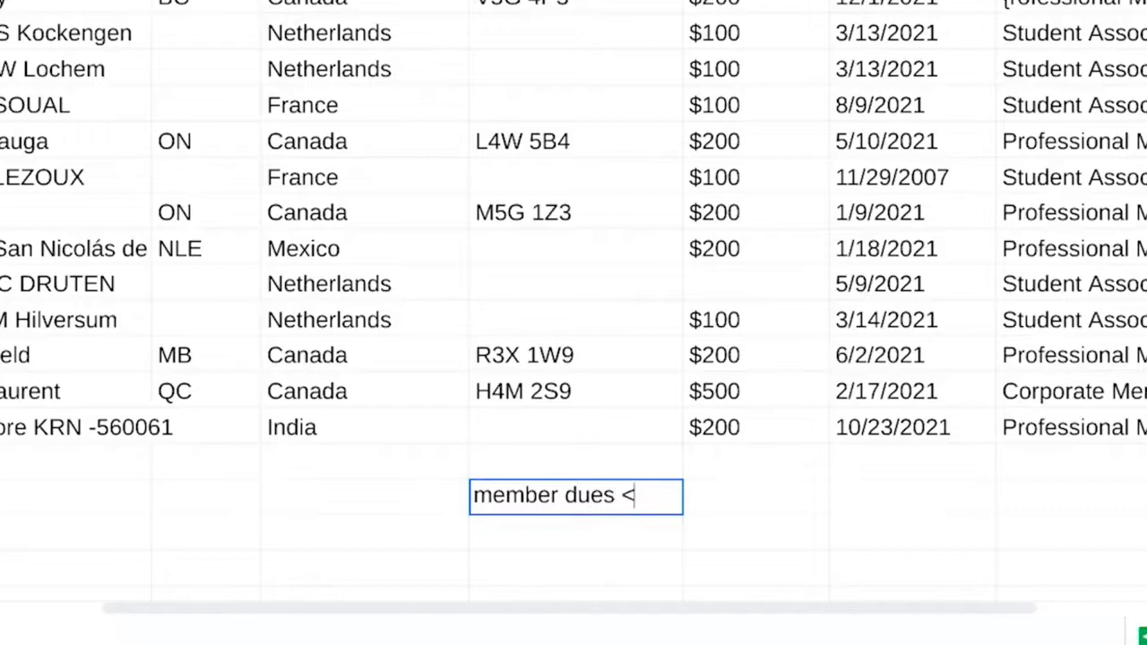
pyautogui.write('100')
pyautogui.press('Tab')
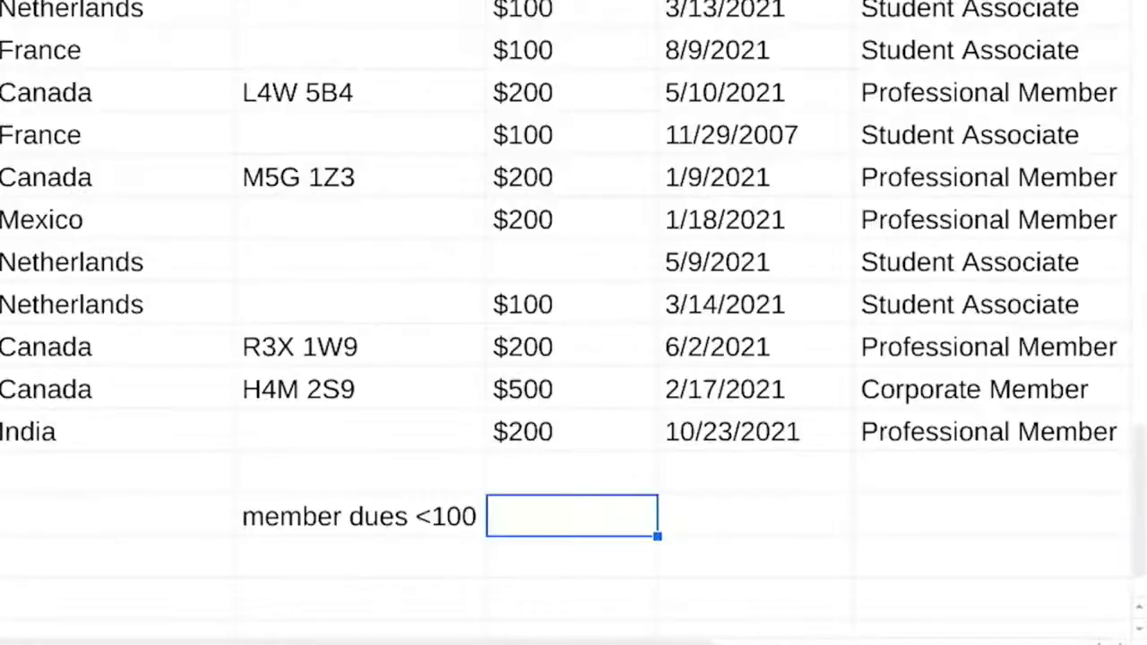
# Enter =COUNTIF(I2:I72,"<100") in I74, beside the label, to count dues amounts under 100
pyautogui.write('=')
pyautogui.write('COUNTIF')
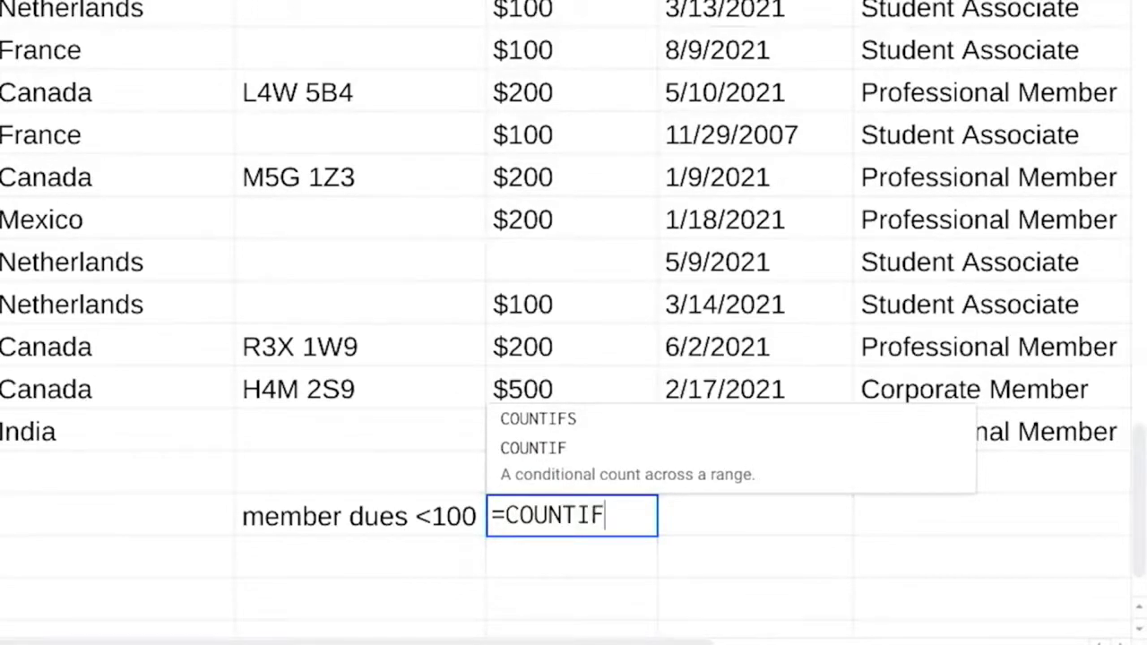
pyautogui.write('(')
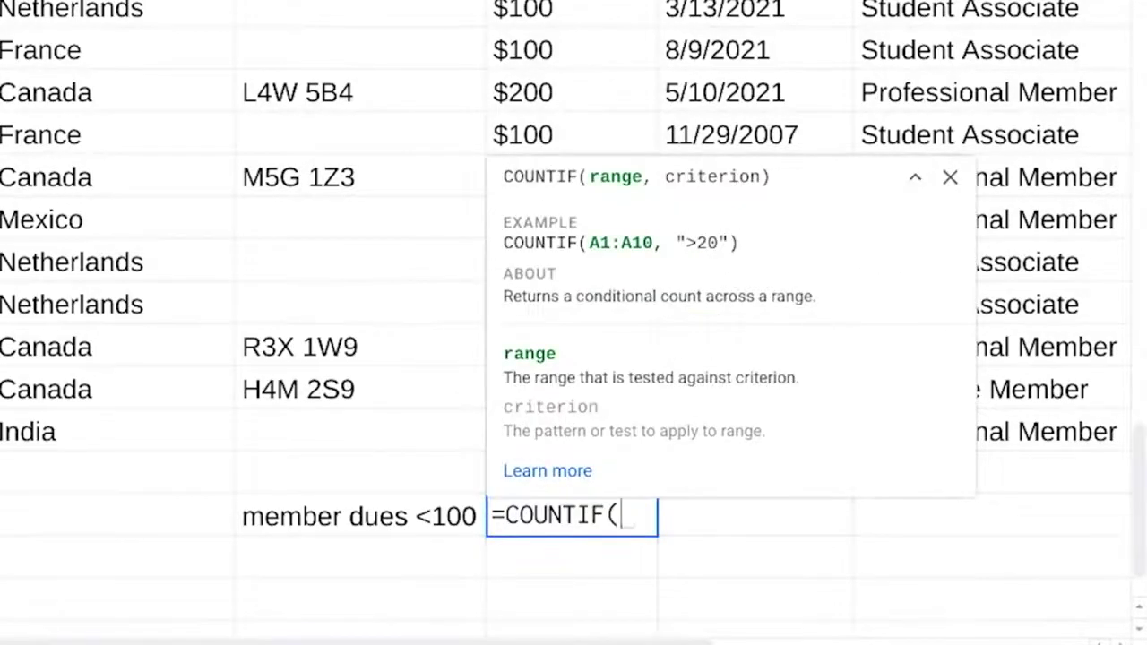
pyautogui.write('I2:')
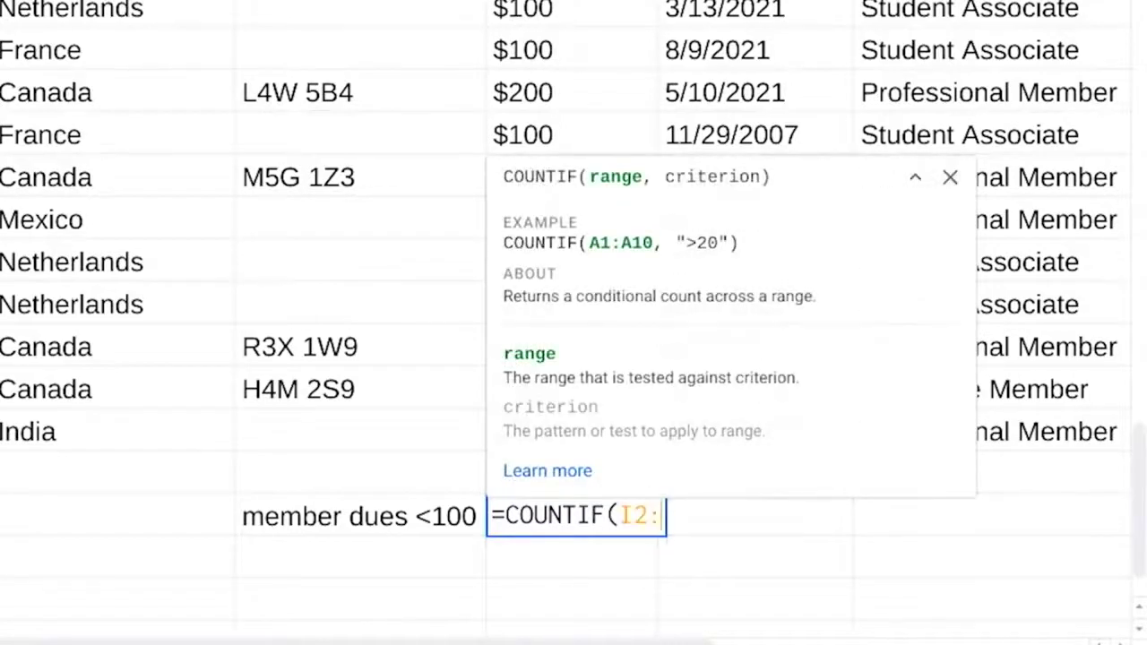
pyautogui.write('I72')
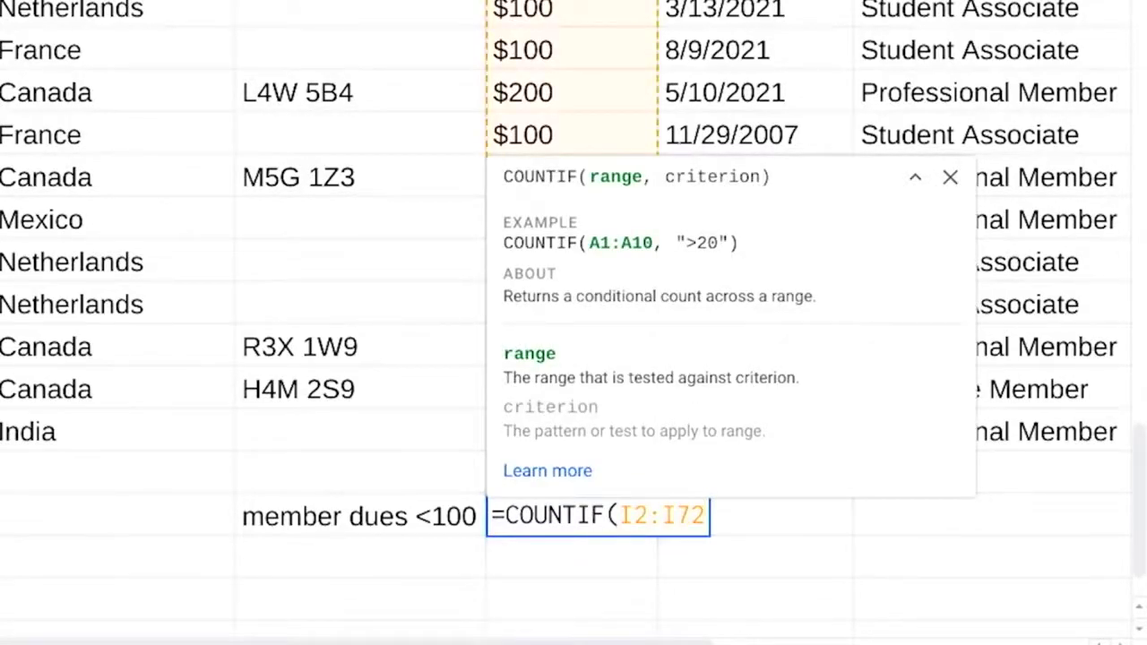
pyautogui.write(',<')
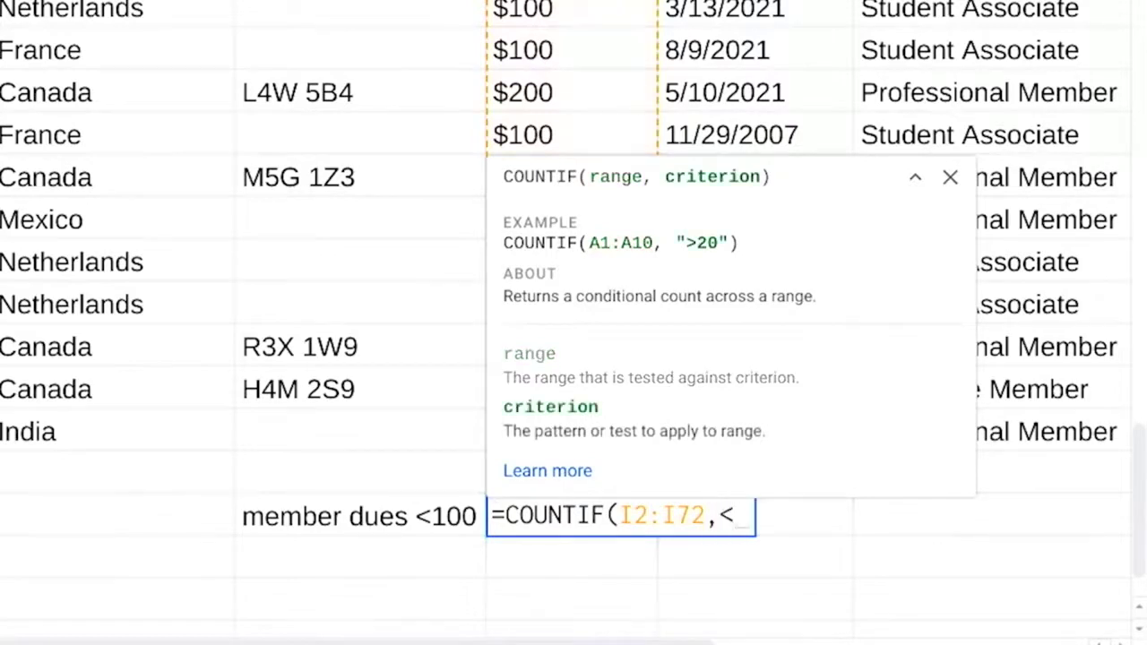
pyautogui.press('BackSpace')
pyautogui.write('"<100"')
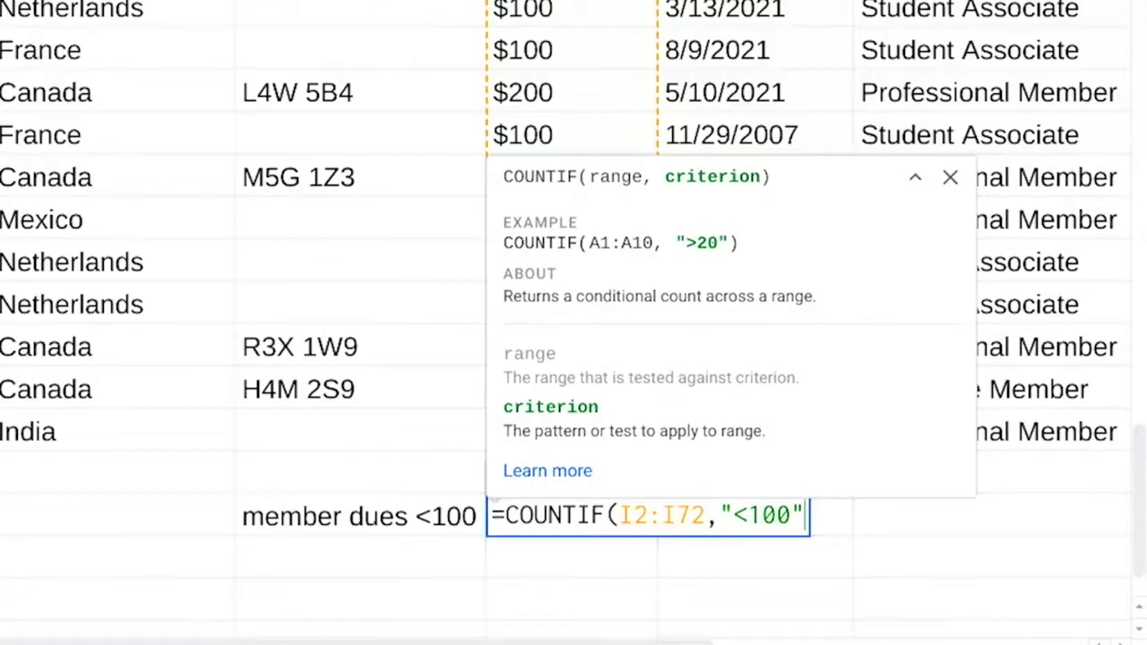
pyautogui.write(')')
pyautogui.press('Return')
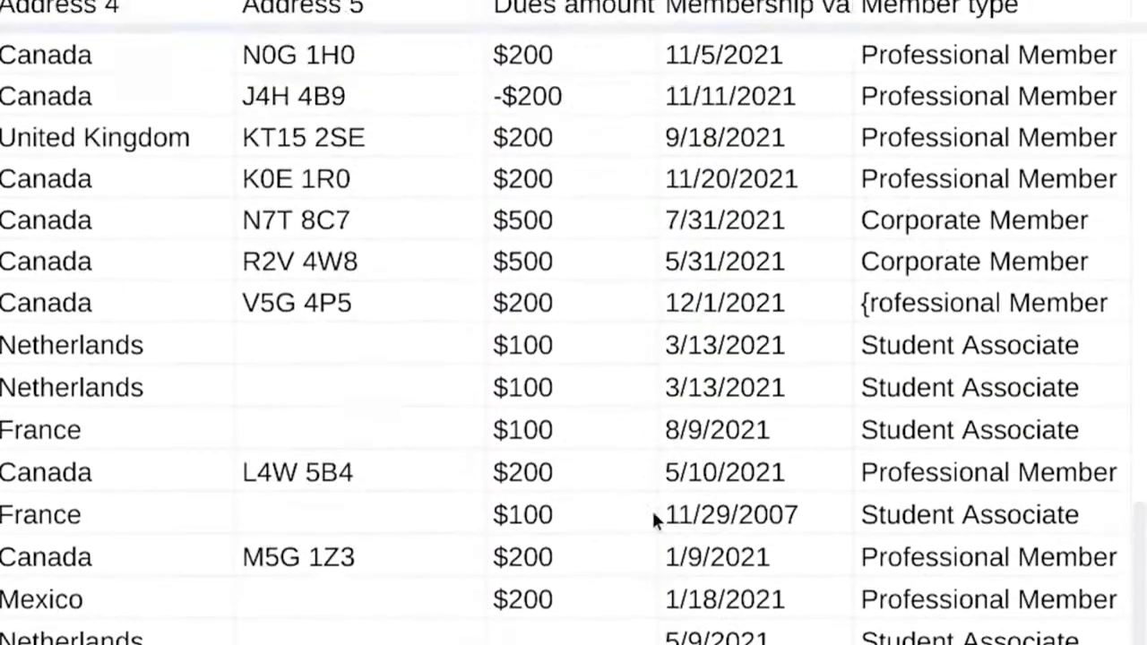
# Correct the negative dues amount in cell I55 to 200 by removing its minus sign
pyautogui.click(549, 318)
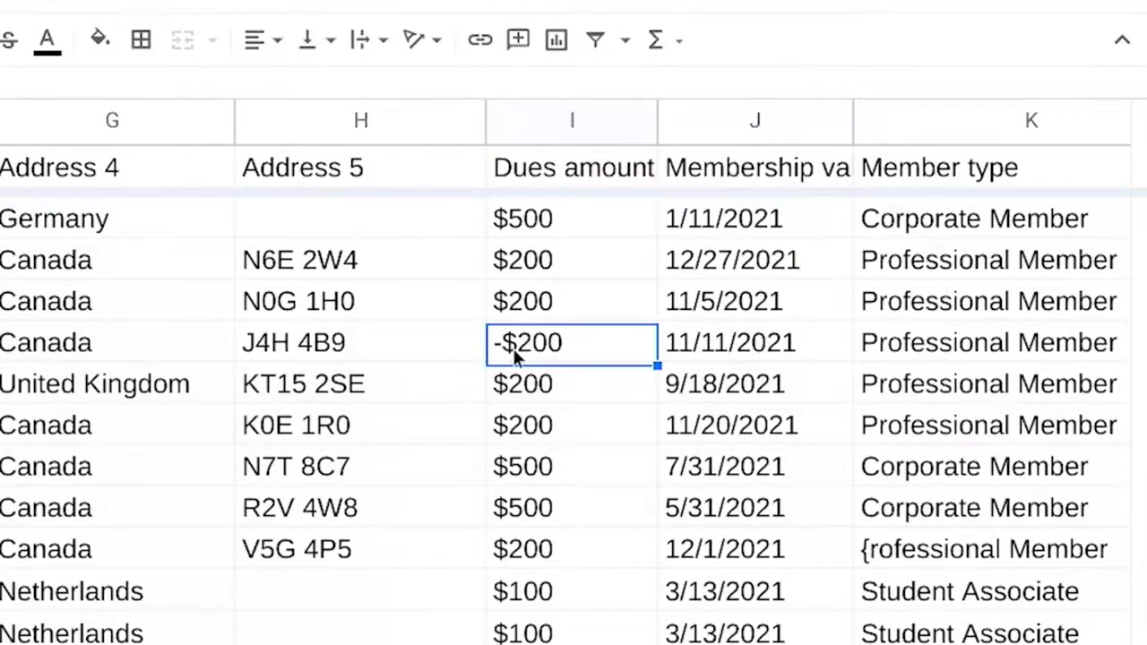
pyautogui.doubleClick(512, 347)
pyautogui.click(502, 346)
pyautogui.press('BackSpace')
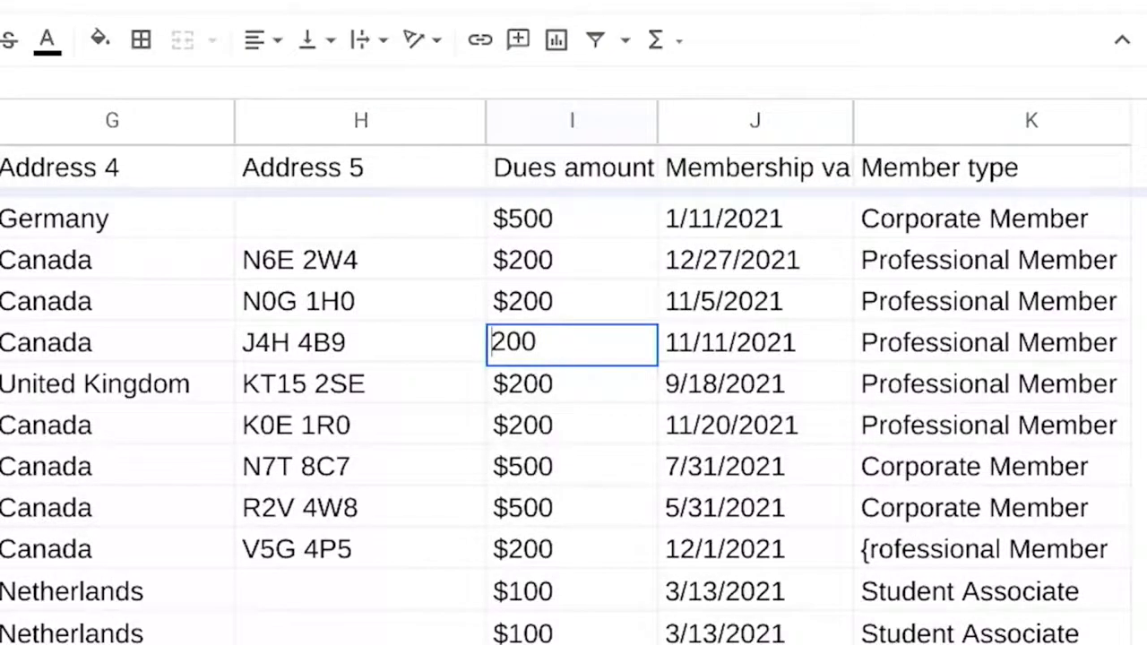
pyautogui.press('Return')
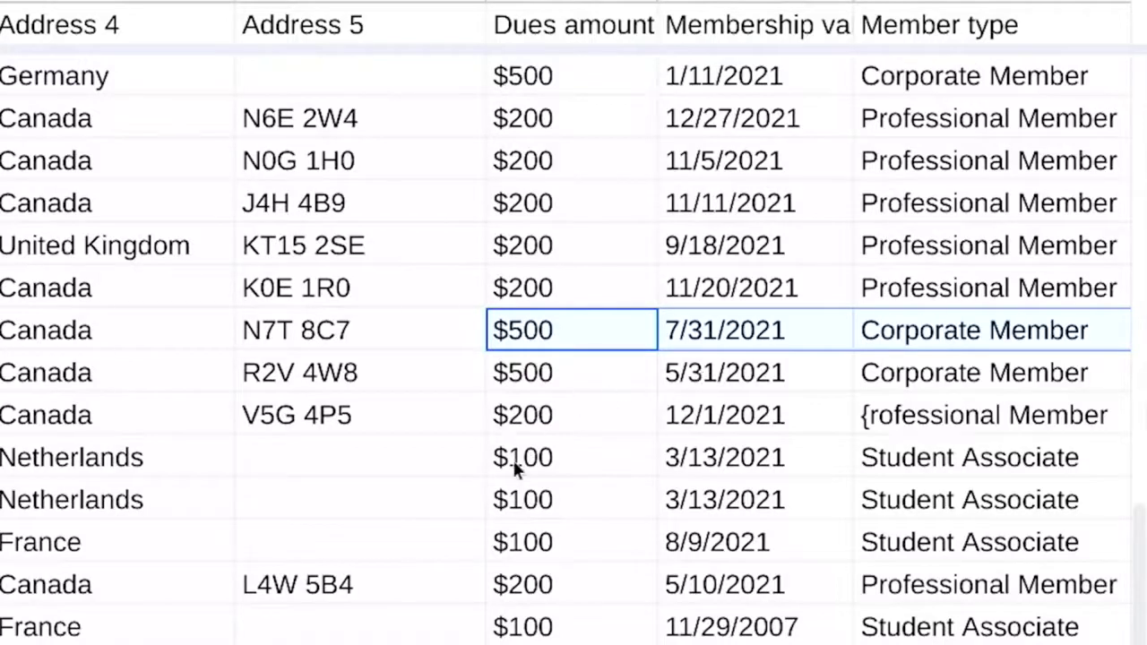
# Add the label "member dues >500" directly beneath the "member dues <100" label
pyautogui.scroll(-5, 497, 552)
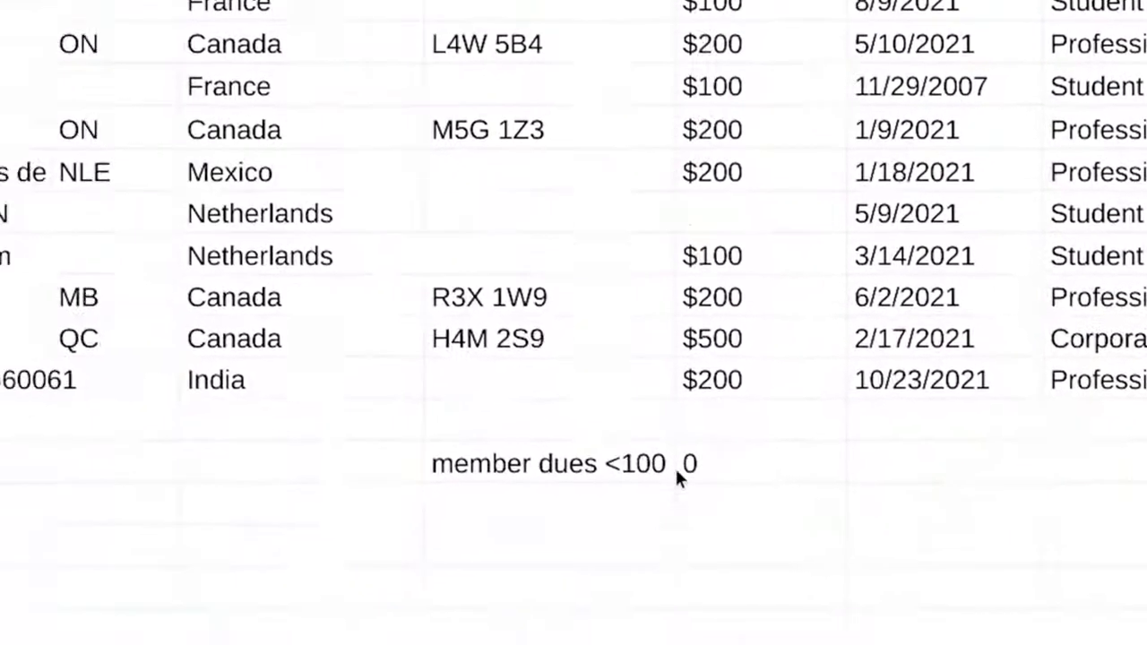
pyautogui.click(598, 484)
pyautogui.write('member due')
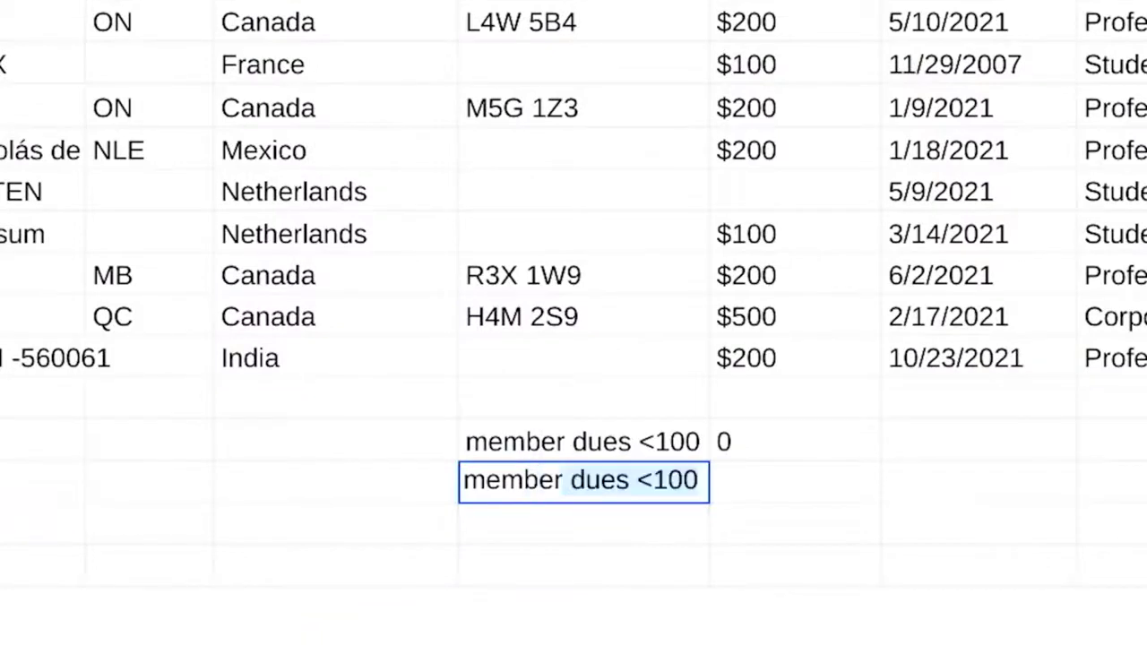
pyautogui.write('s >500')
pyautogui.press('Tab')
# Enter =COUNTIF(I2:I72,">500") beside the "member dues >500" label to count dues amounts over 500
pyautogui.write('=COUNTI')
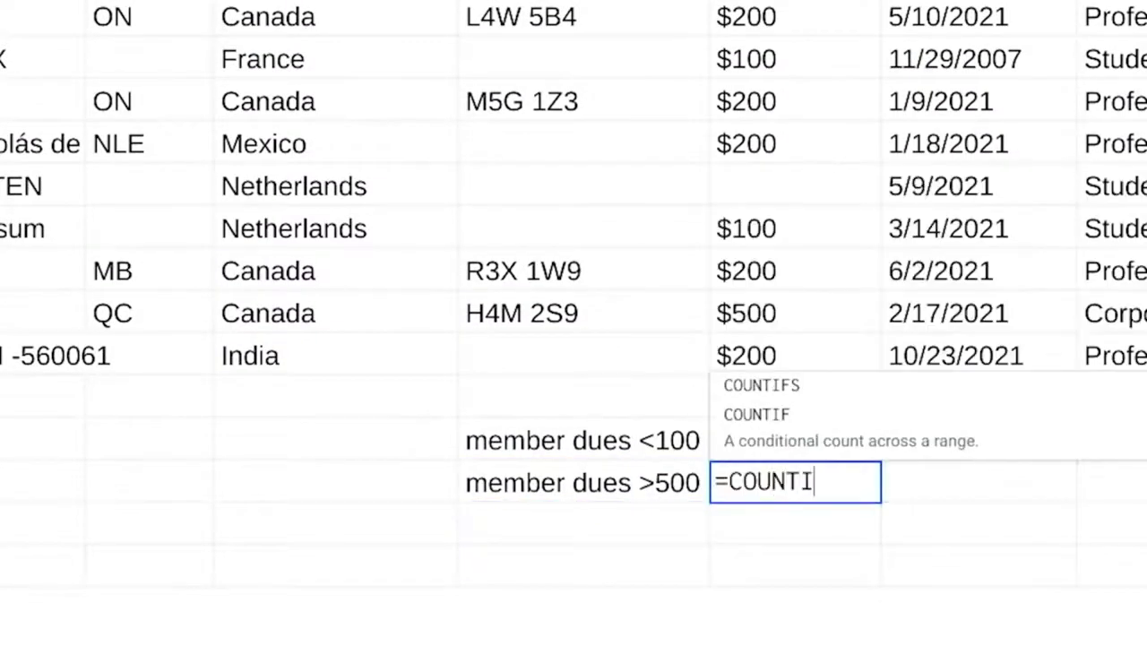
pyautogui.write('F(')
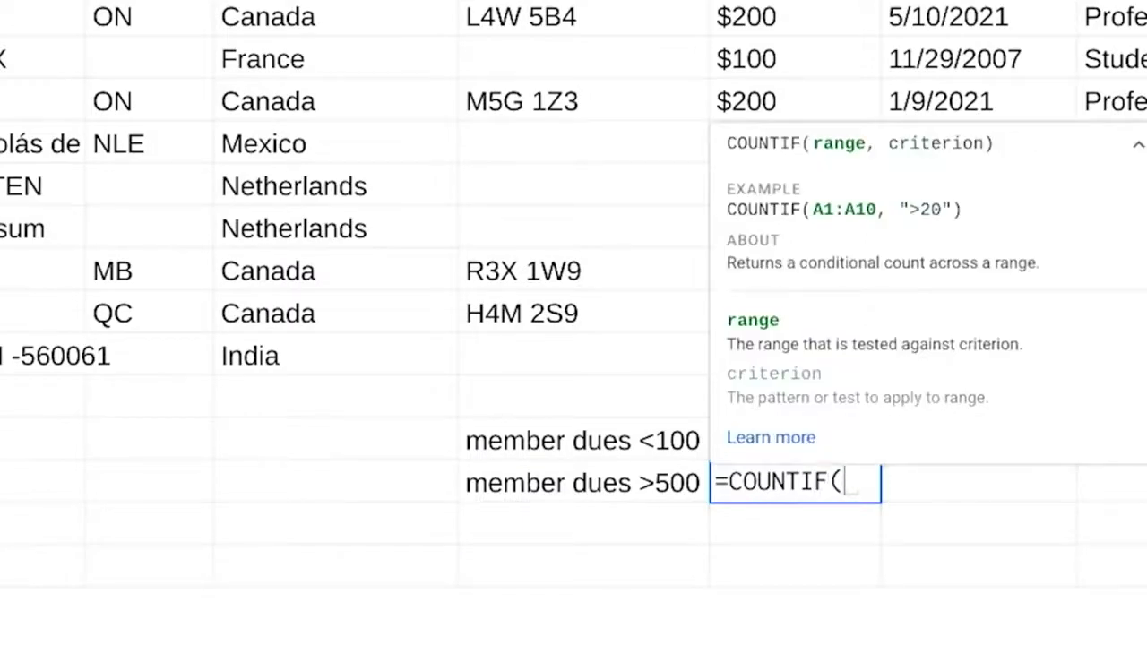
pyautogui.write('I2:')
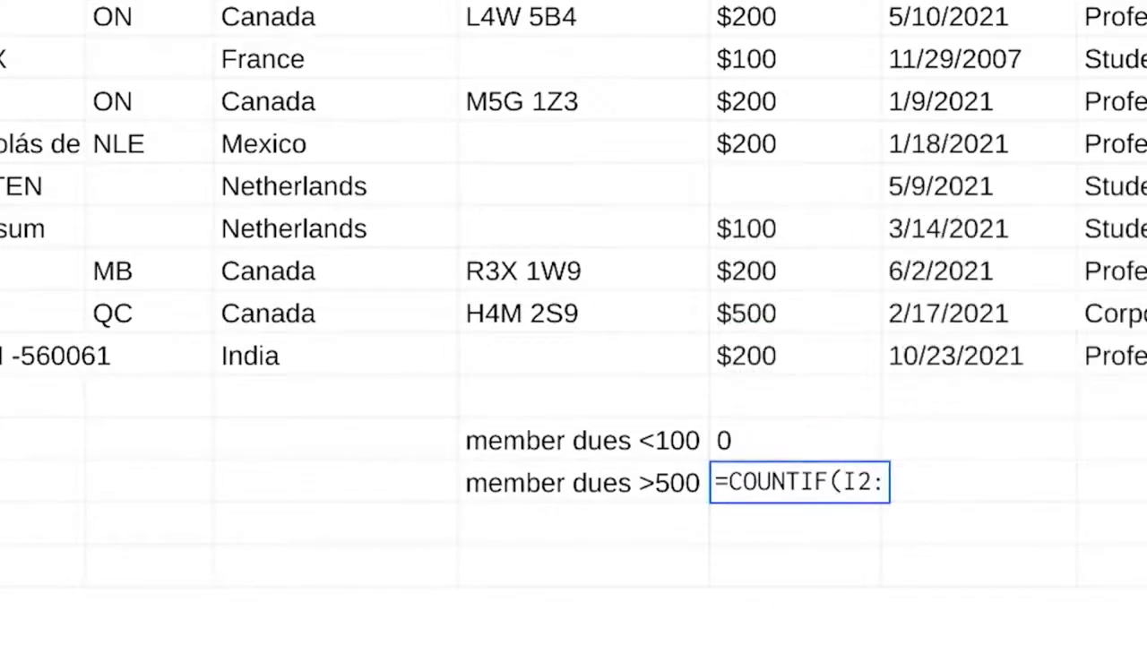
pyautogui.write('I72')
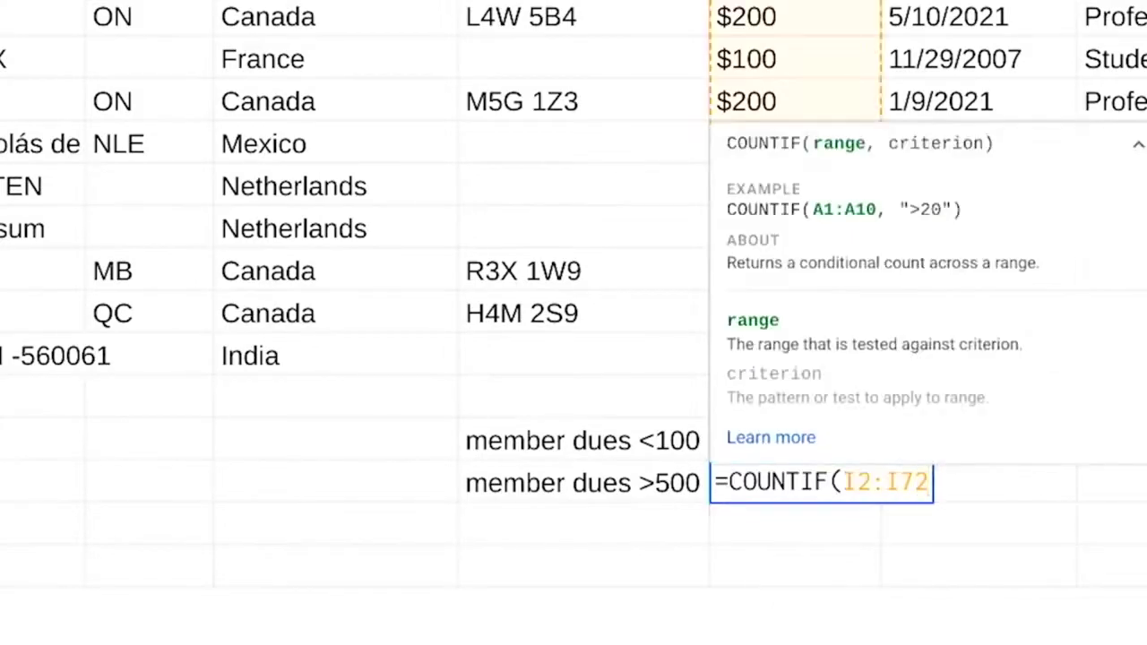
pyautogui.write(',"')
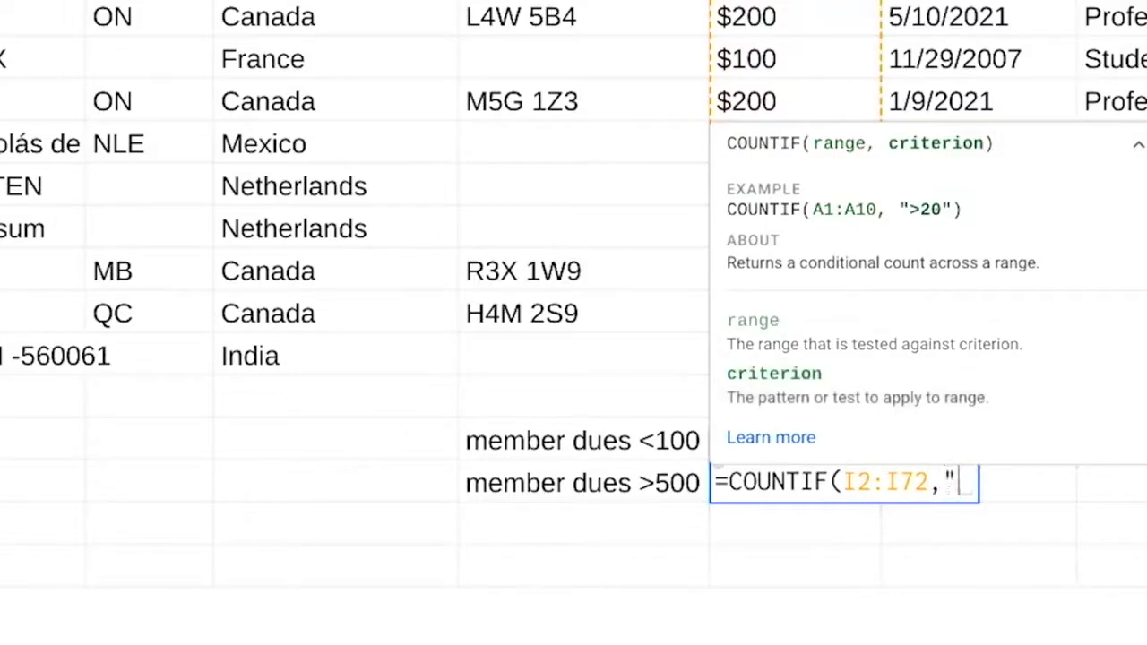
pyautogui.write('>500")')
pyautogui.press('Return')
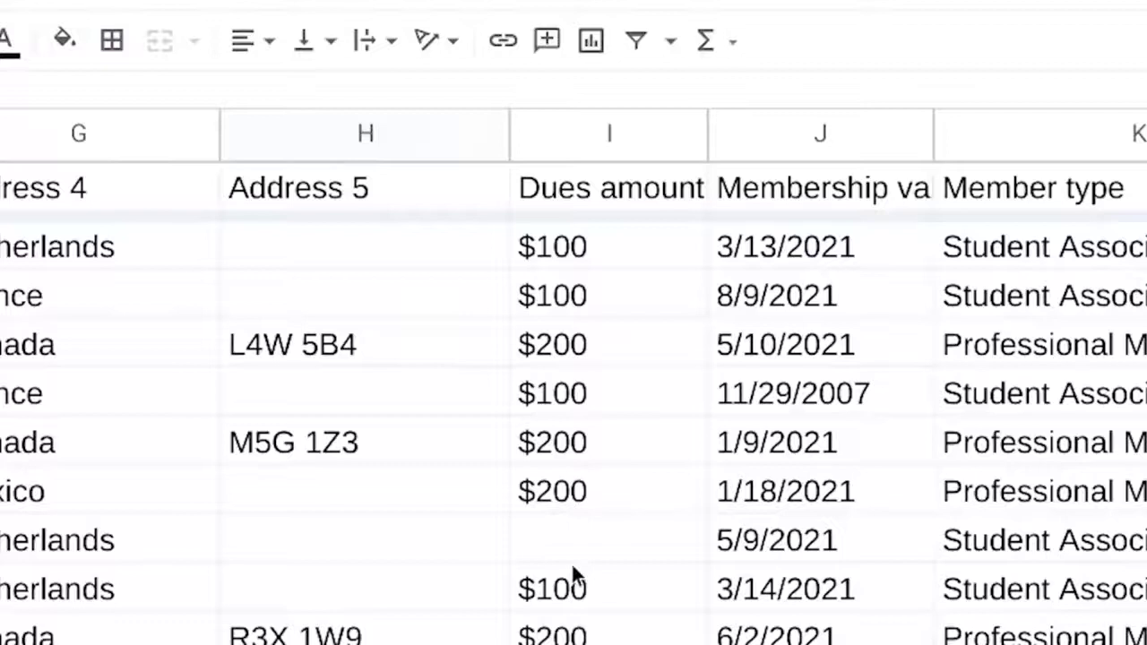
pyautogui.scroll(2, 578, 564)
pyautogui.scroll(6, 585, 566)
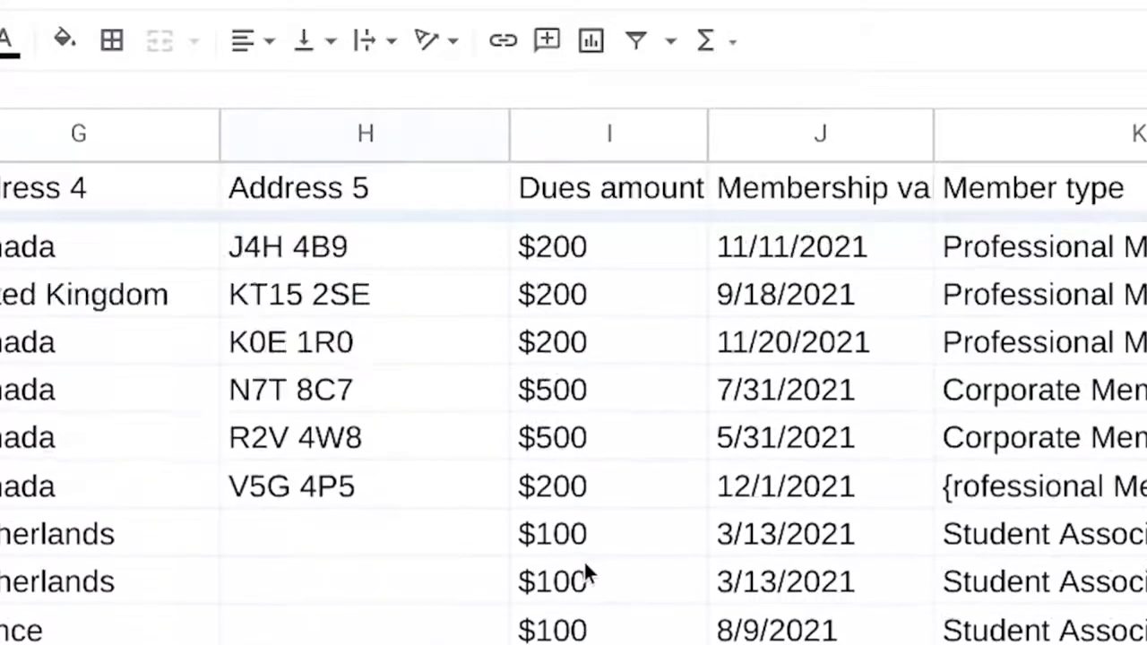
pyautogui.click(650, 366)
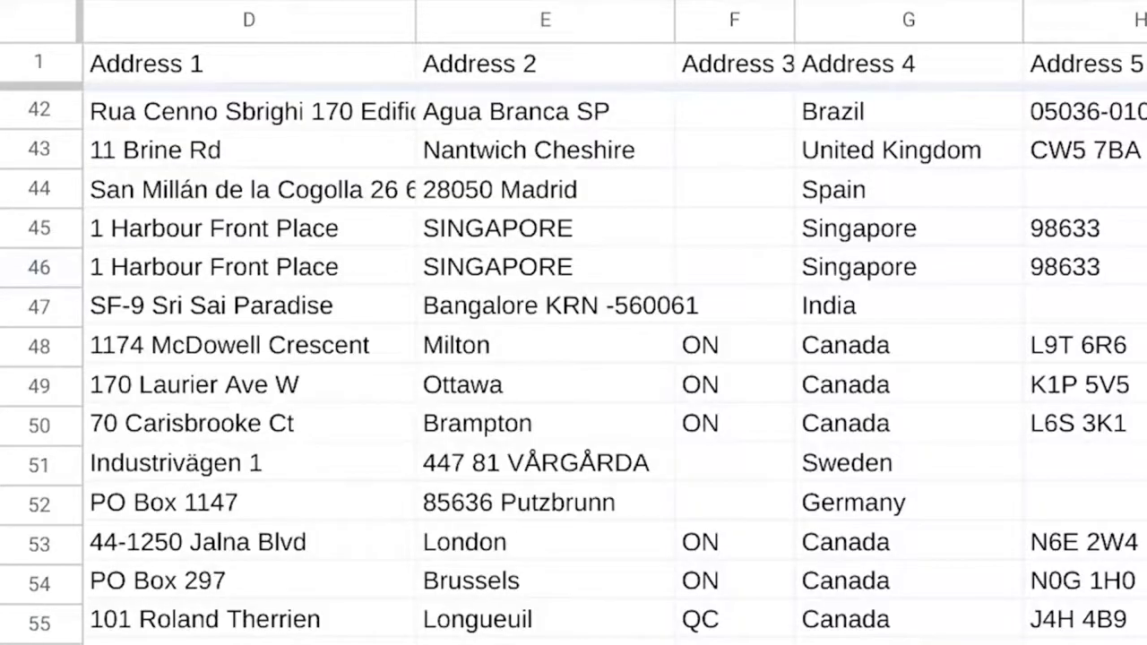
# Insert a column to the right of Member ID and give it the header "LEN"
pyautogui.hscroll(-5, 573, 358)
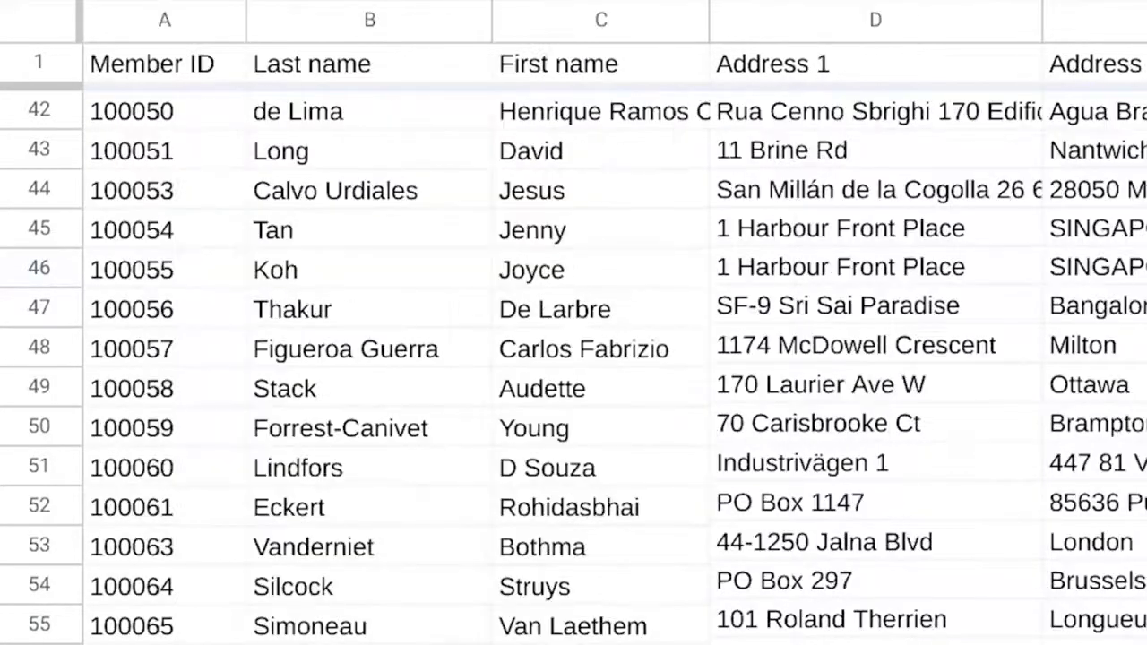
pyautogui.click(164, 23)
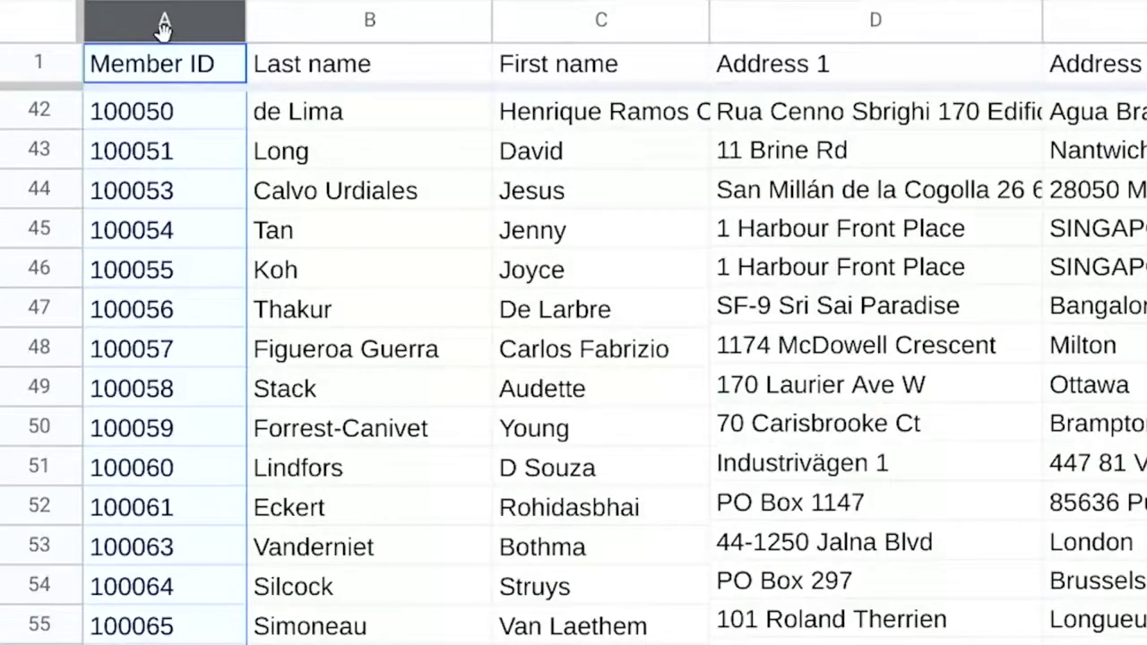
pyautogui.rightClick(206, 20)
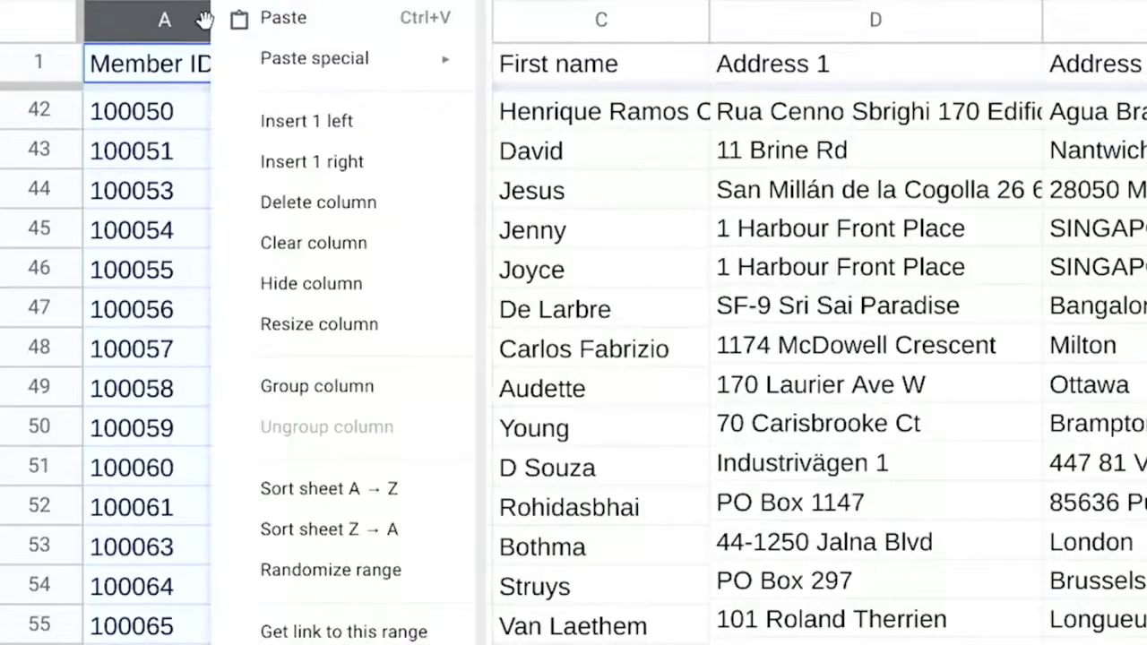
pyautogui.click(358, 160)
pyautogui.click(307, 63)
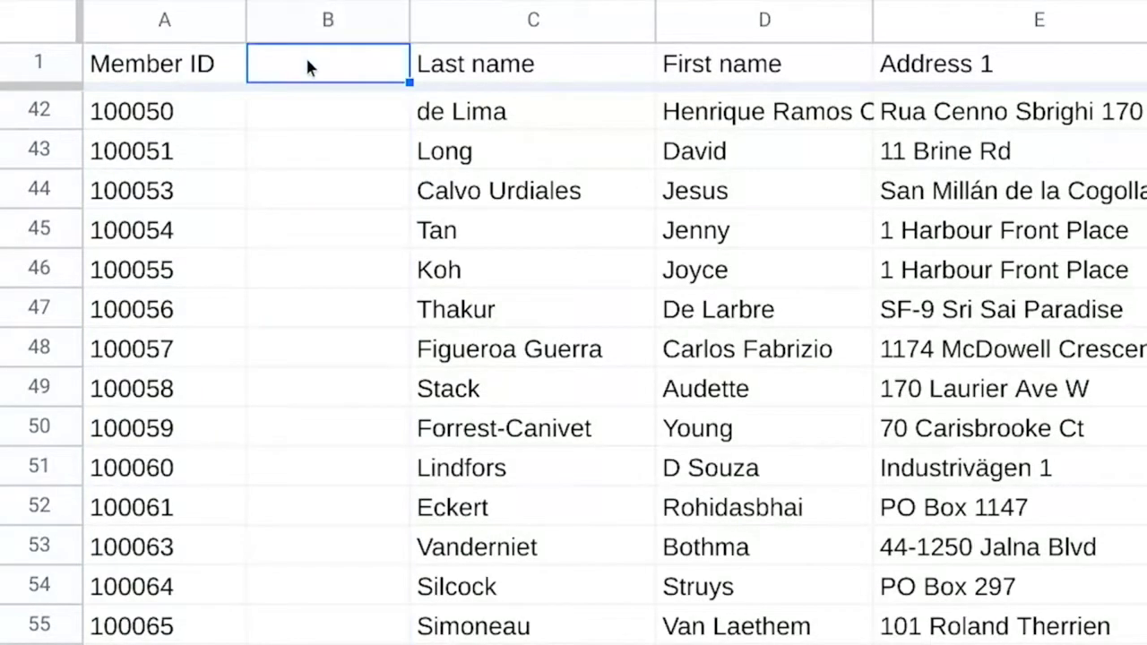
pyautogui.write('LEN')
pyautogui.press('Return')
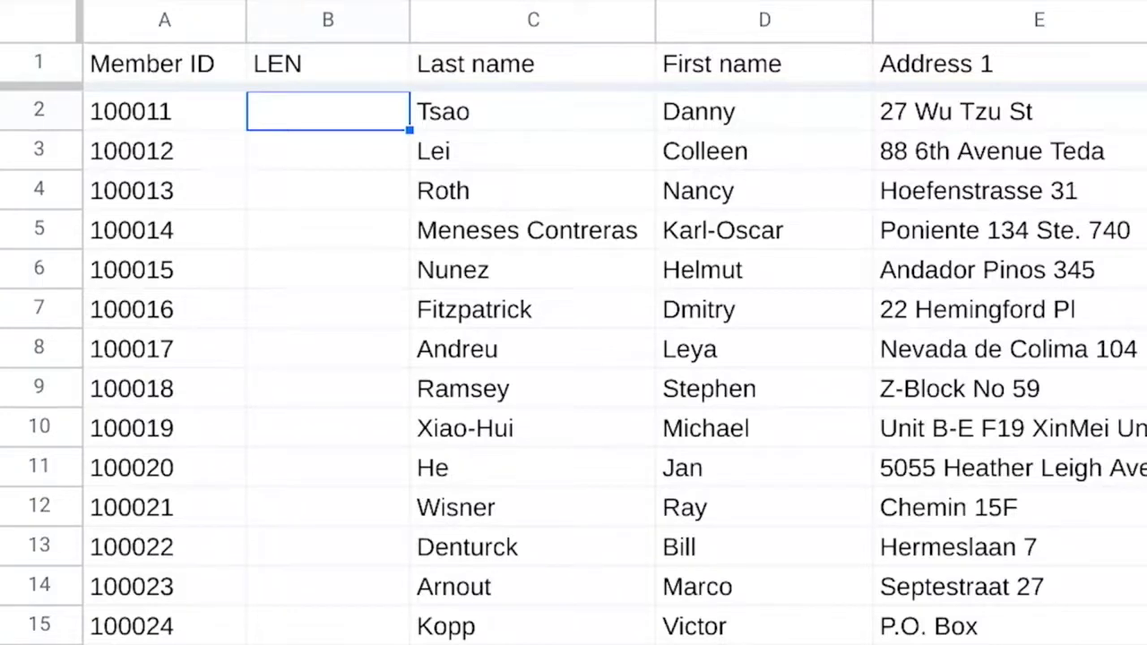
# Enter =LEN(A2) in cell B2 to measure the length of the first member ID
pyautogui.write('=lEN')
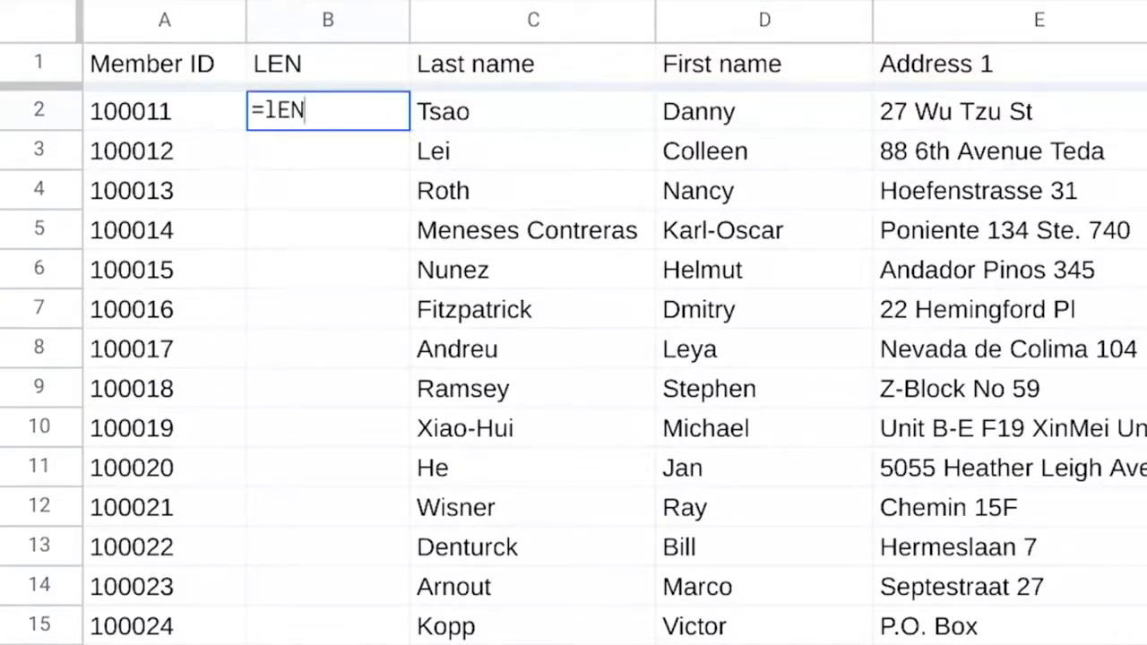
pyautogui.write('(')
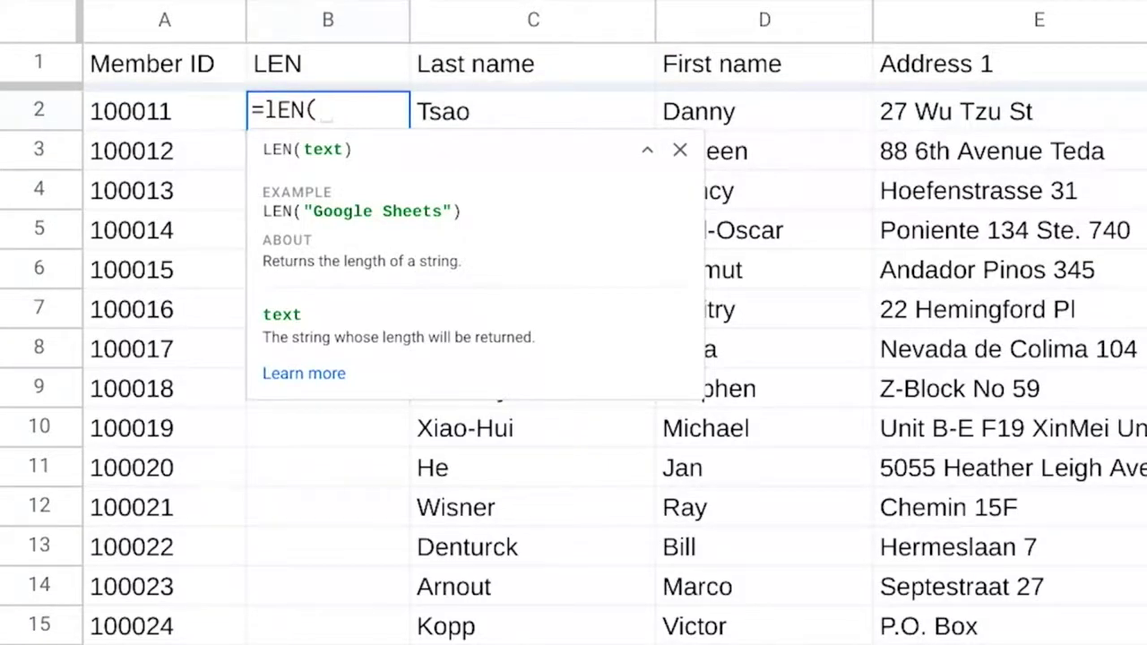
pyautogui.write('A')
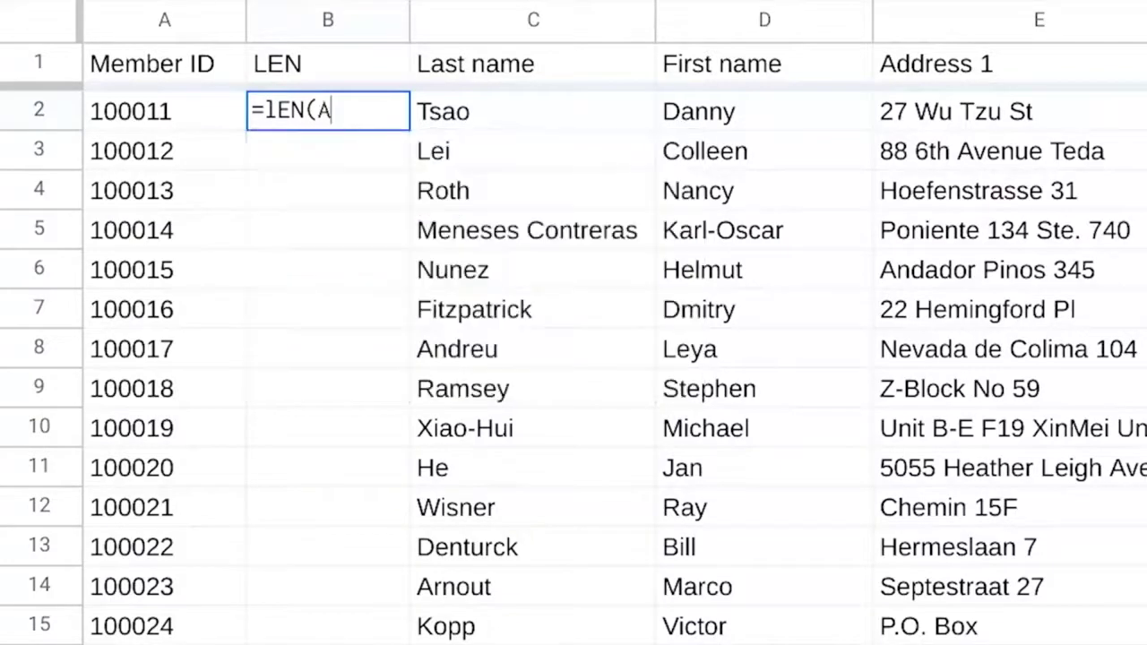
pyautogui.write('2)')
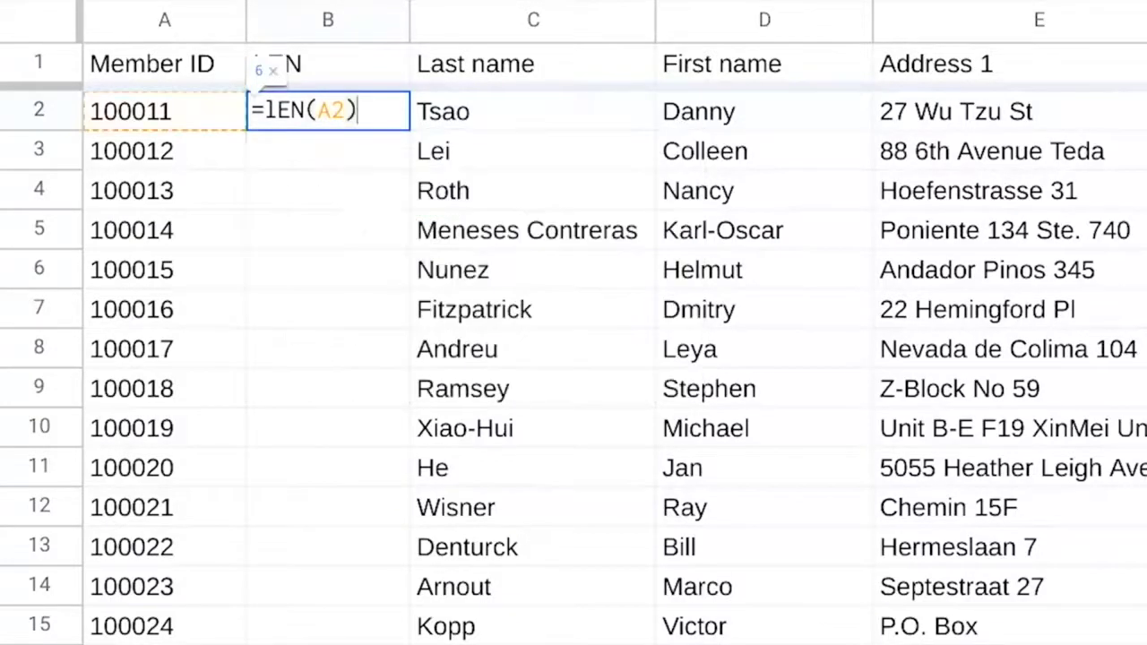
pyautogui.press('Return')
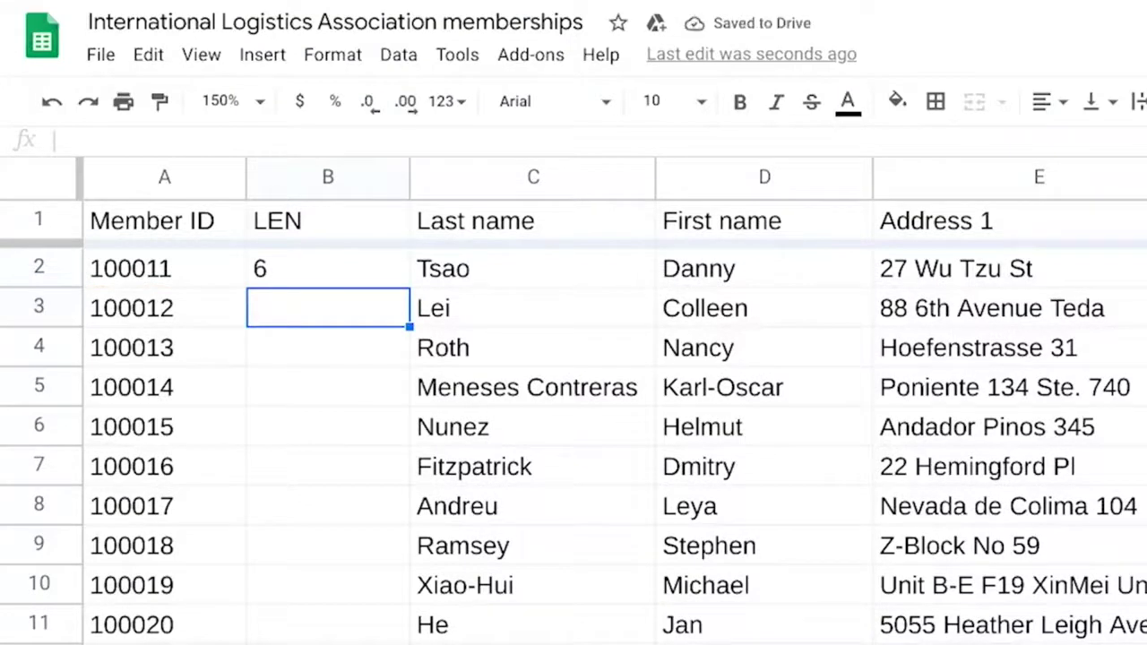
# Fill the LEN formula from B2 down the column for all the member IDs
pyautogui.click(328, 268)
pyautogui.click(164, 268)
pyautogui.click(328, 269)
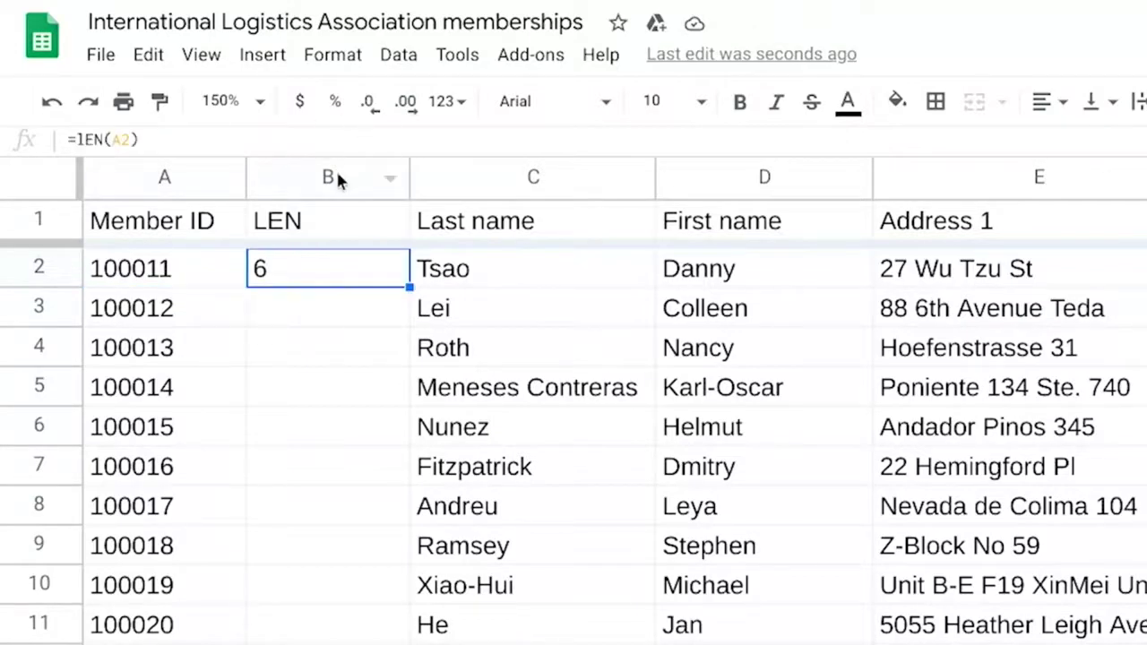
pyautogui.doubleClick(409, 287)
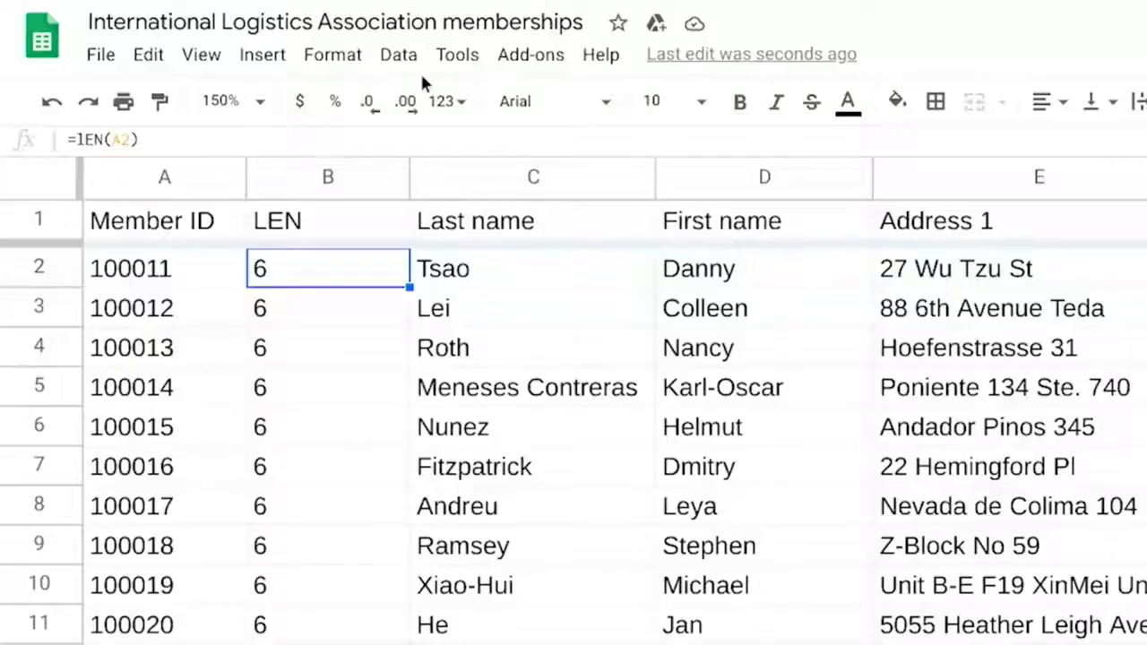
# Add a conditional formatting rule to the LEN values in B2:B77 that marks cells not equal to 6 in the default style
pyautogui.click(351, 171)
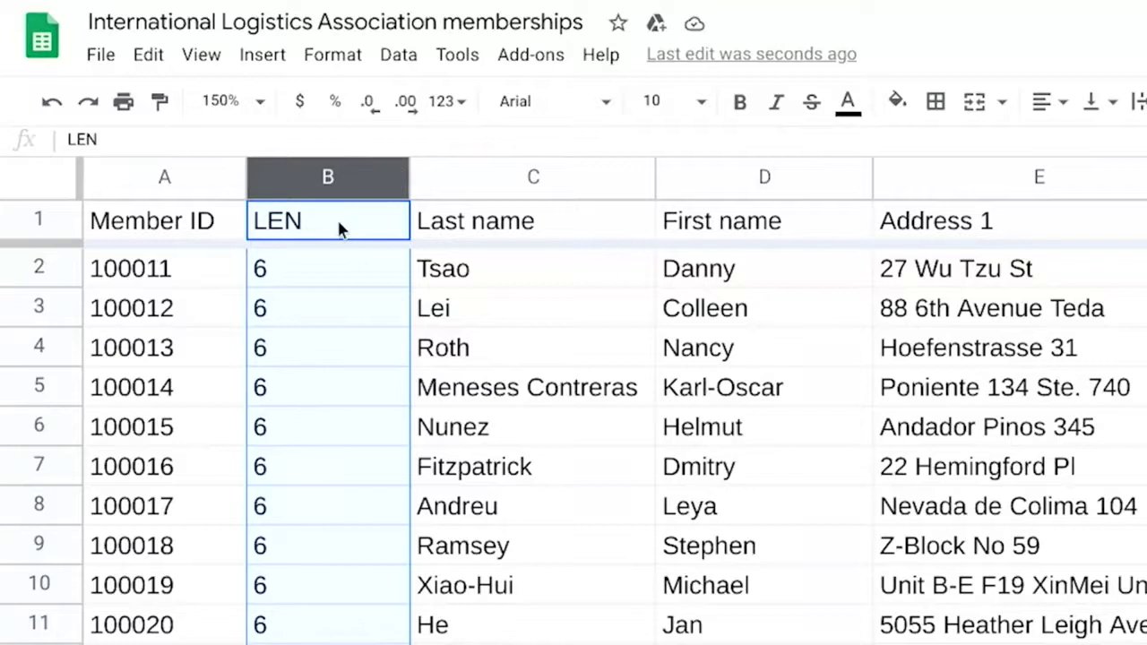
pyautogui.hotkey('shift', 'Down')
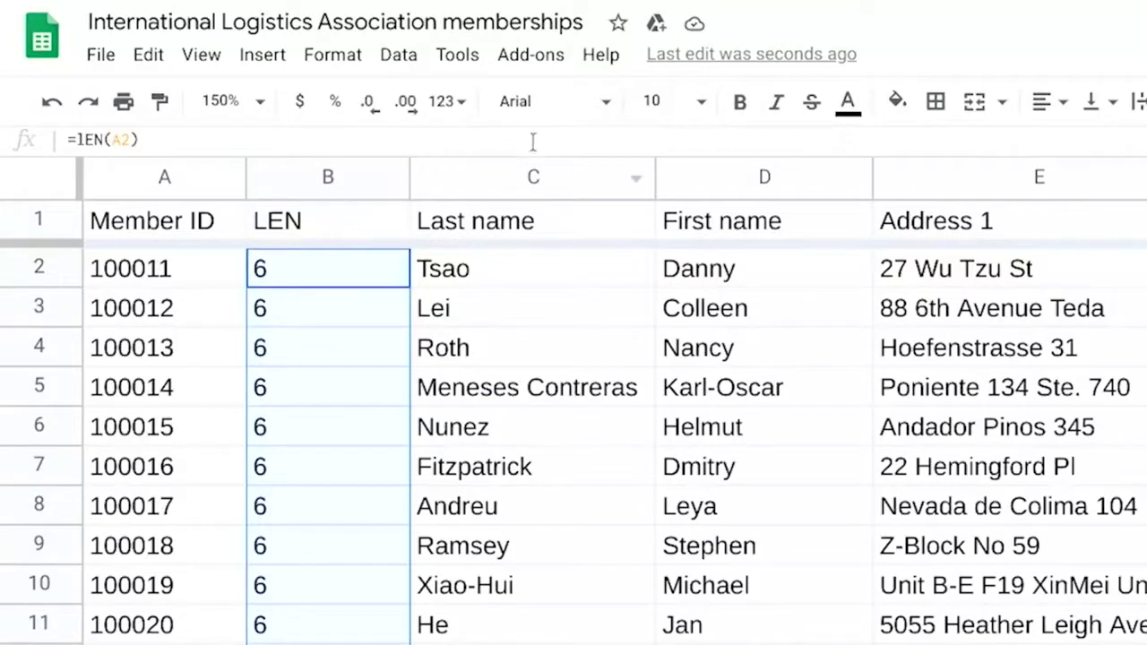
pyautogui.click(317, 59)
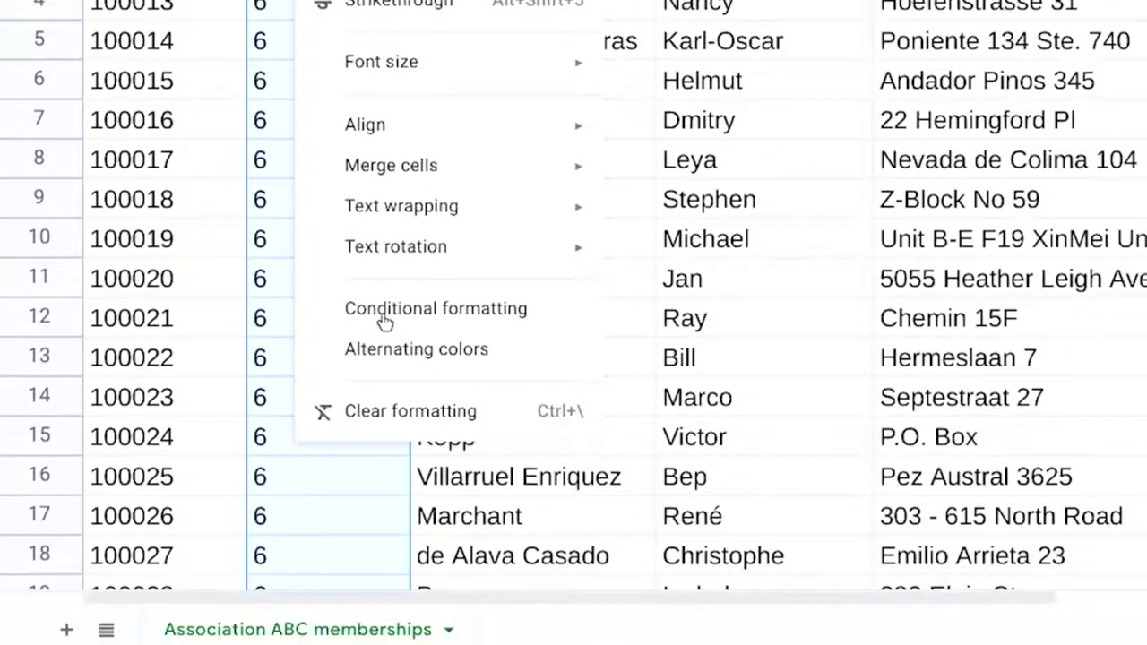
pyautogui.click(382, 316)
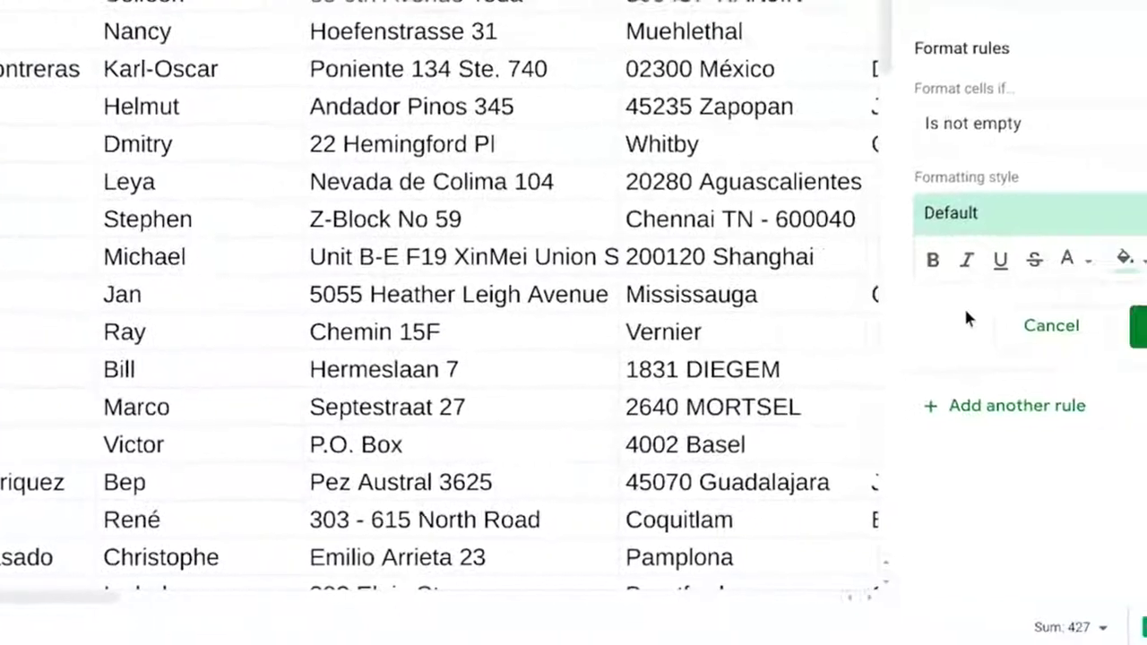
pyautogui.click(860, 128)
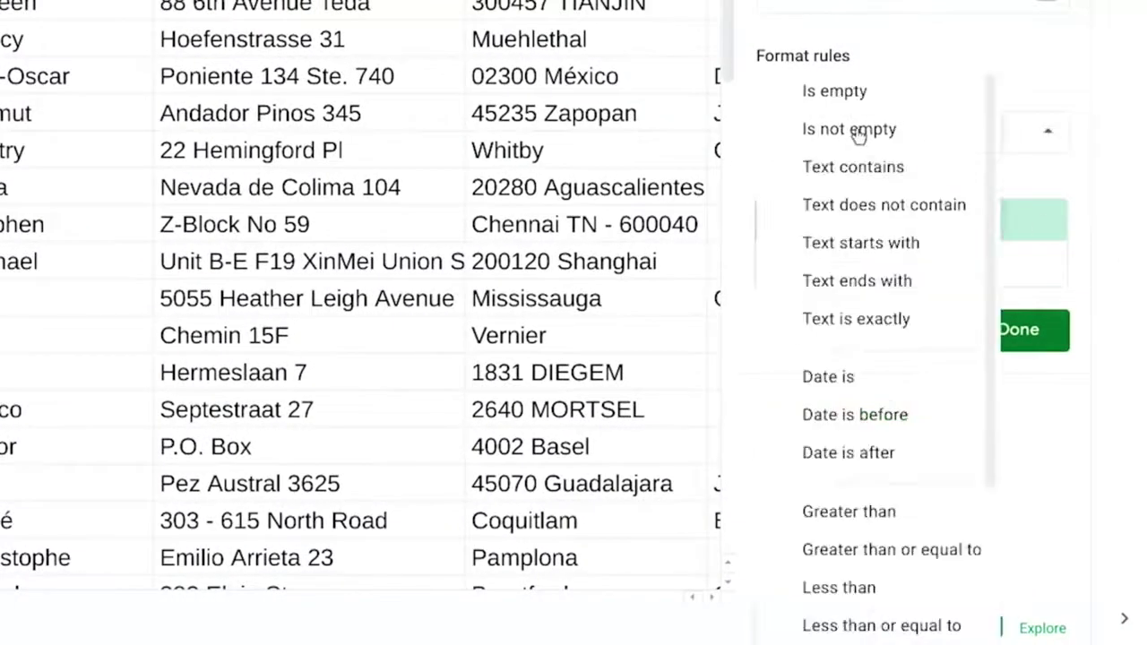
pyautogui.scroll(-2, 912, 376)
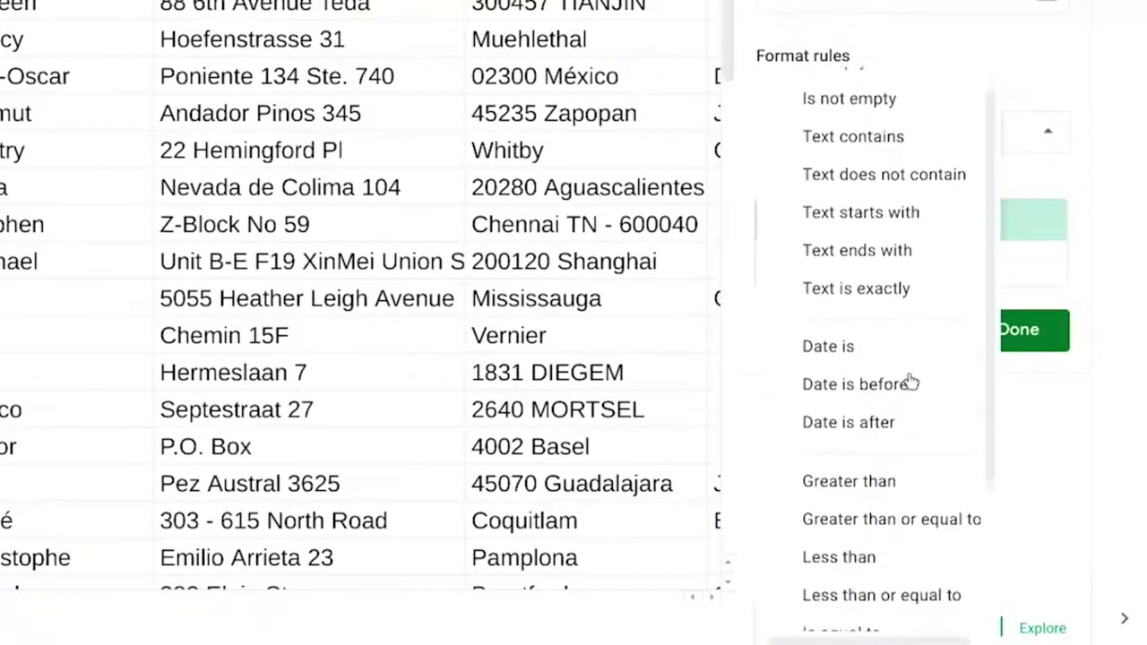
pyautogui.scroll(-2, 901, 502)
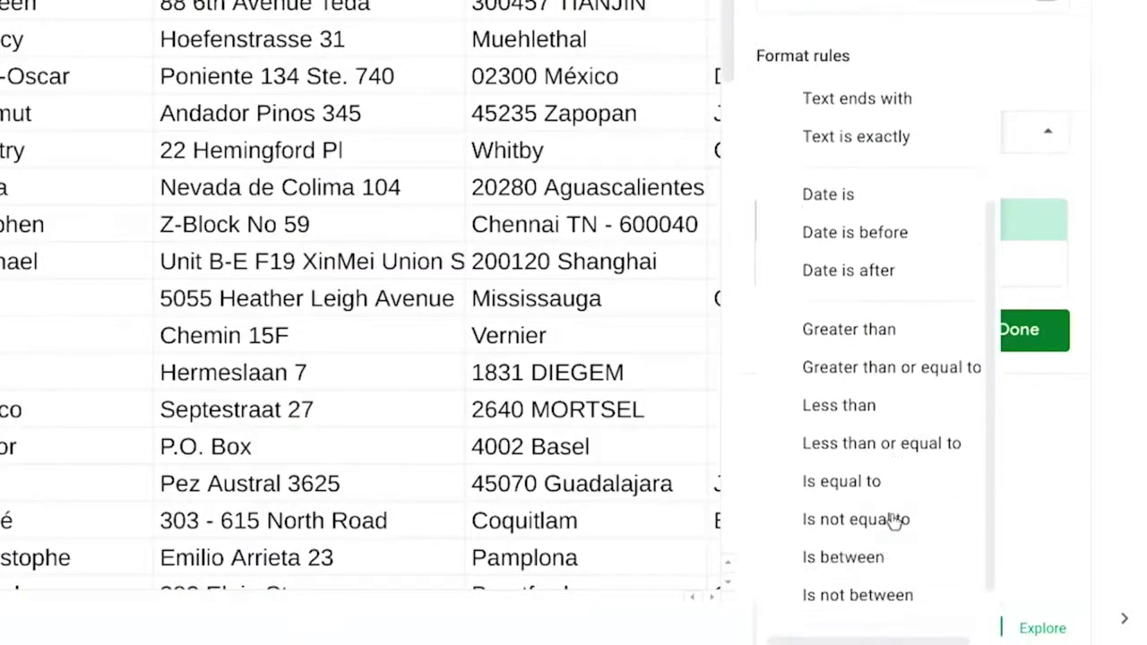
pyautogui.click(902, 522)
pyautogui.click(828, 182)
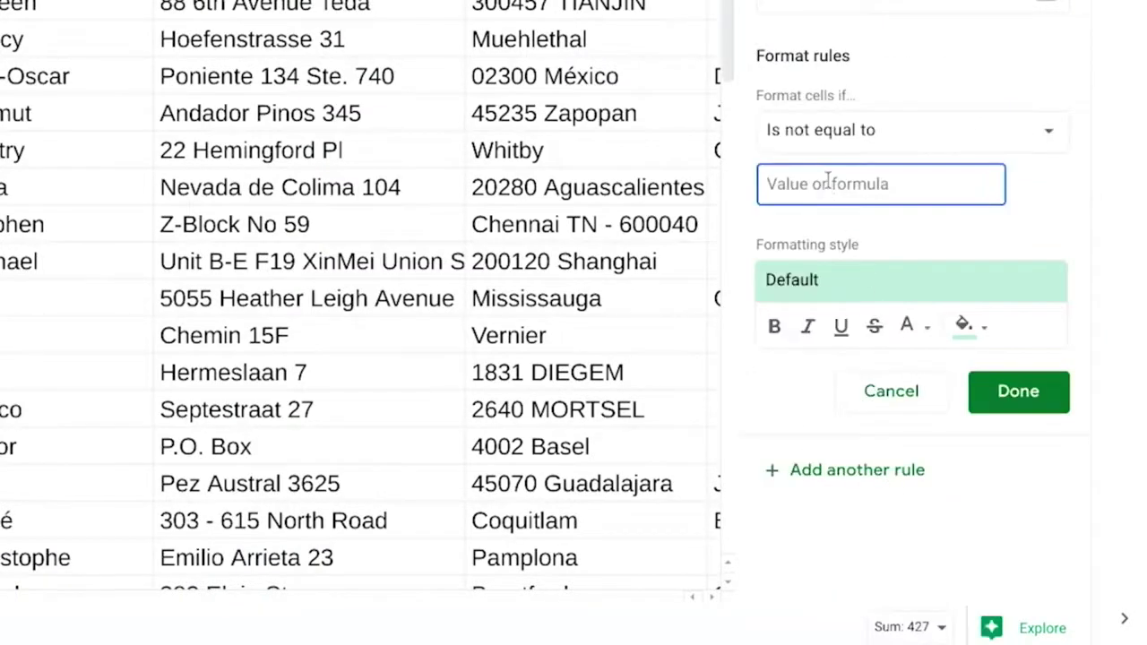
pyautogui.write('6')
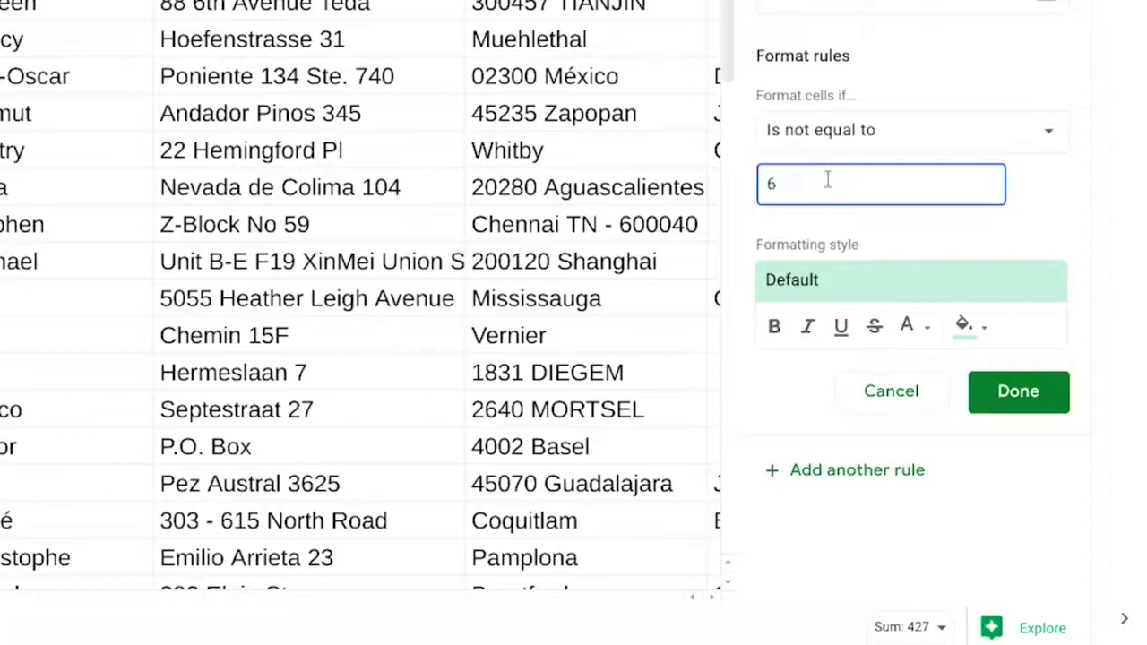
pyautogui.click(1034, 394)
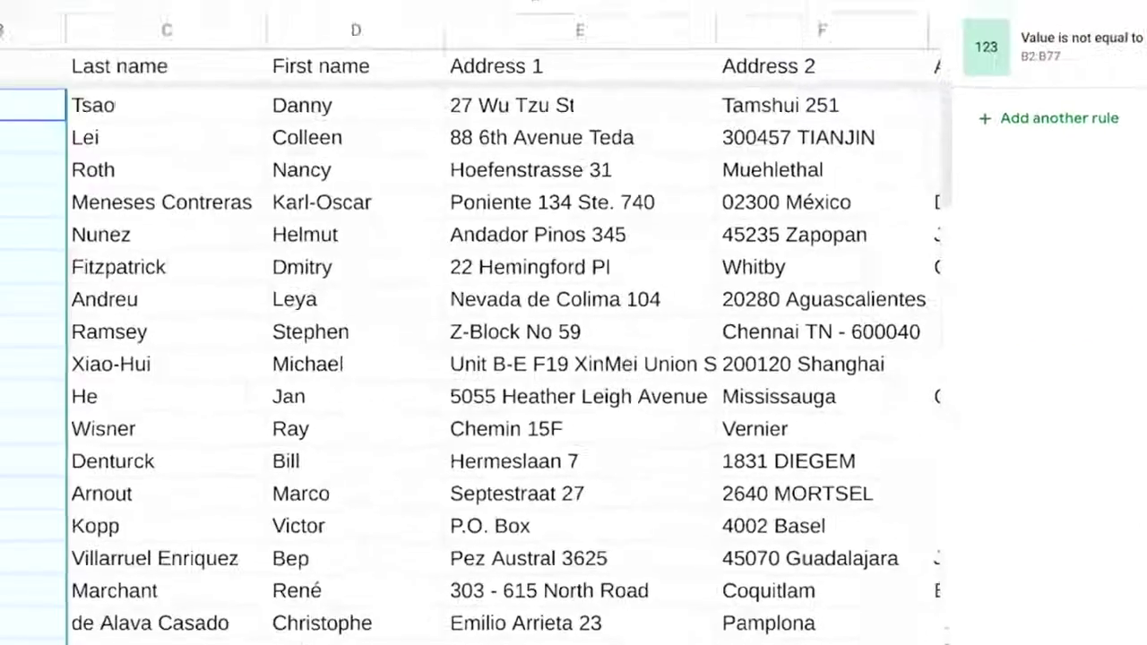
# Look down the LEN column for cells marked by the conditional formatting rule
pyautogui.scroll(-5, 242, 386)
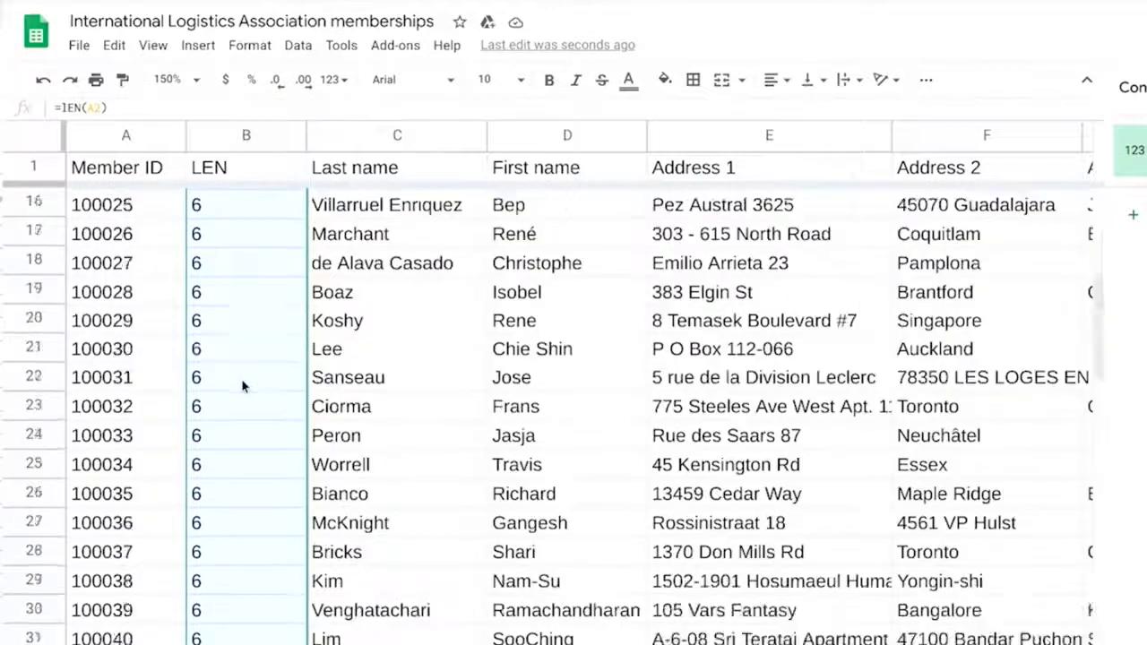
pyautogui.scroll(-3, 242, 385)
pyautogui.click(236, 525)
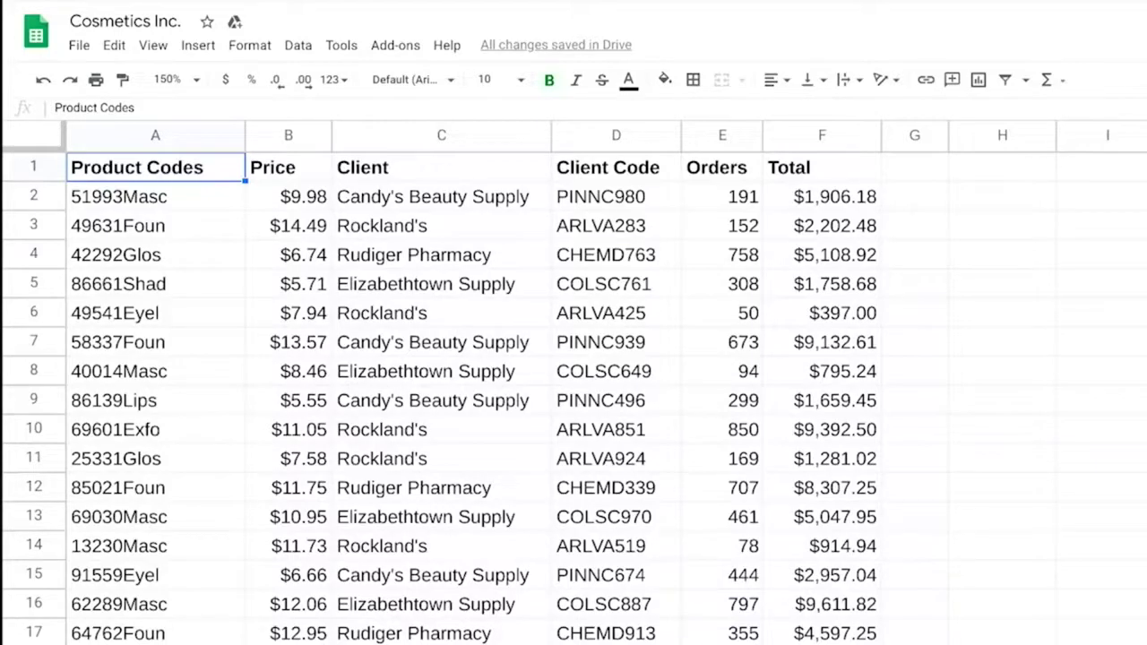
# Examine the Product Codes column in the Cosmetics Inc. spreadsheet, highlighting the numeric part and the text part of the code in A2
pyautogui.click(148, 136)
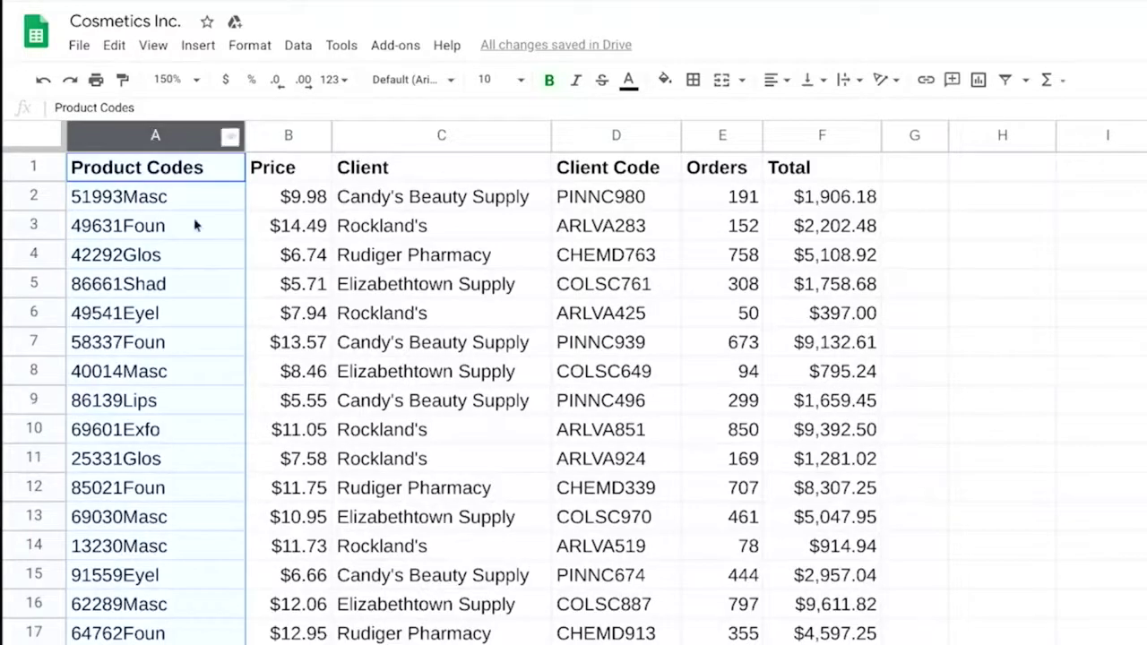
pyautogui.click(154, 194)
pyautogui.doubleClick(143, 190)
pyautogui.moveTo(122, 193); pyautogui.dragTo(67, 200)
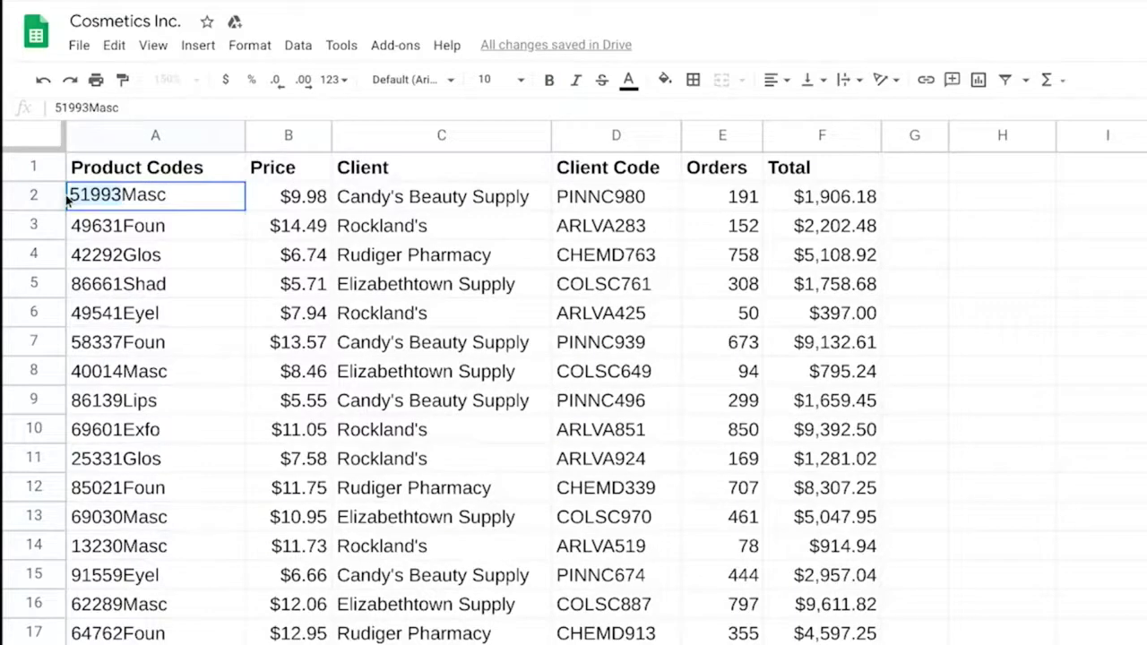
pyautogui.click(124, 193)
pyautogui.moveTo(124, 194); pyautogui.dragTo(170, 194)
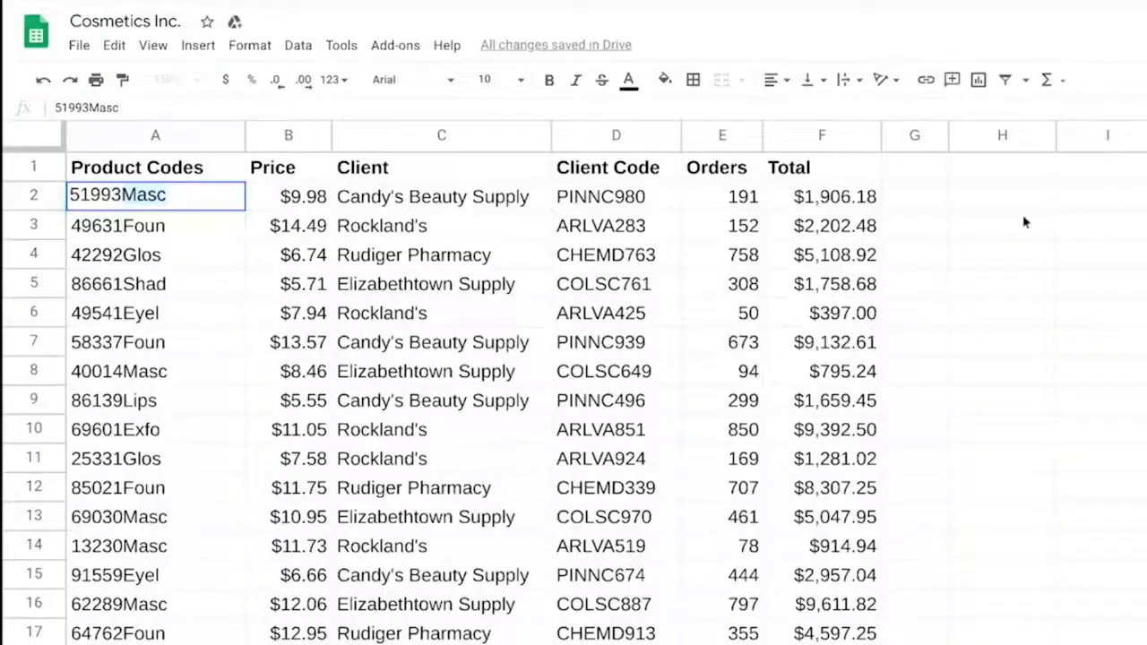
# Add the header "Left" in cell H1
pyautogui.click(1006, 175)
pyautogui.write('Lef')
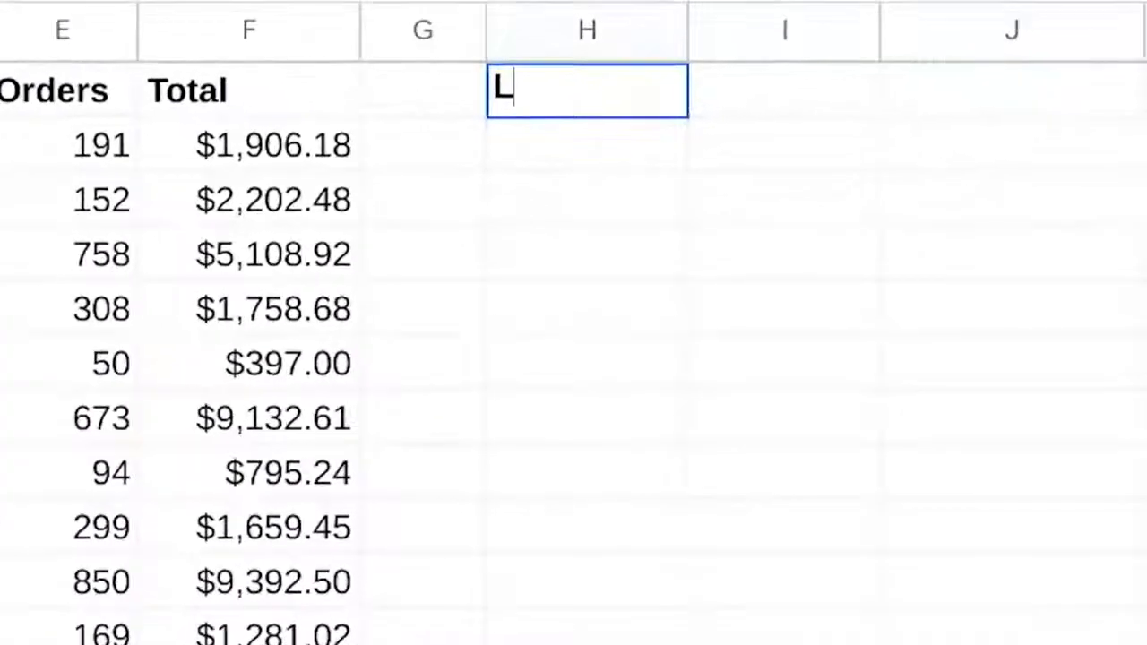
pyautogui.write('t')
pyautogui.press('Return')
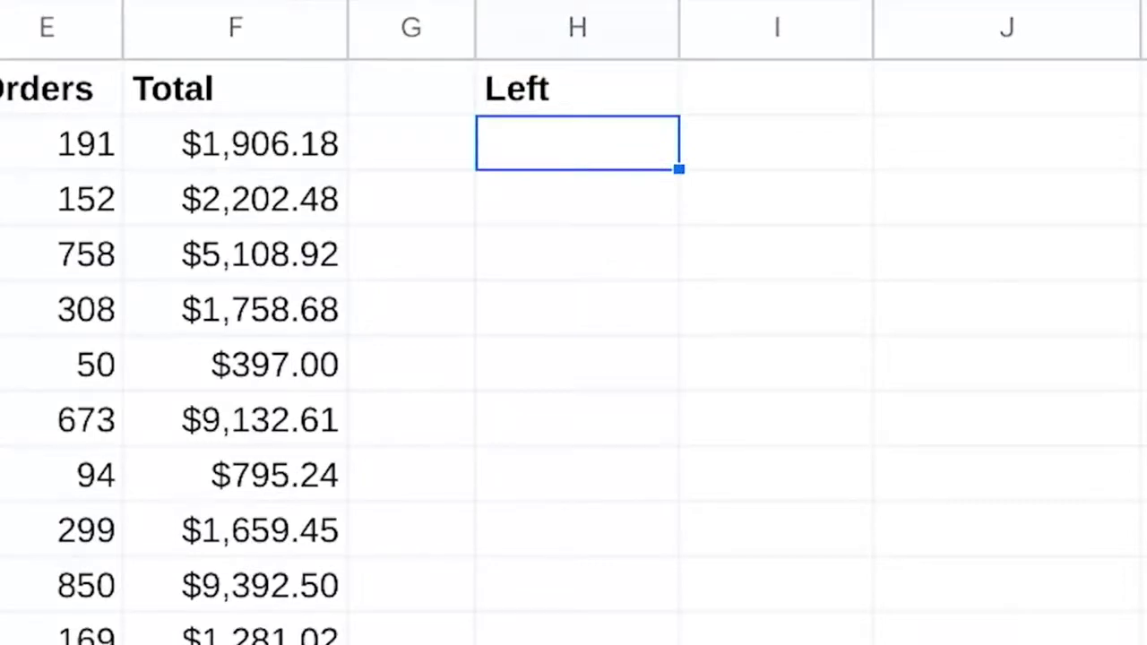
# Enter =LEFT(A2,5) in cell H2 to extract the first five characters of the product code
pyautogui.write('=LEFT(')
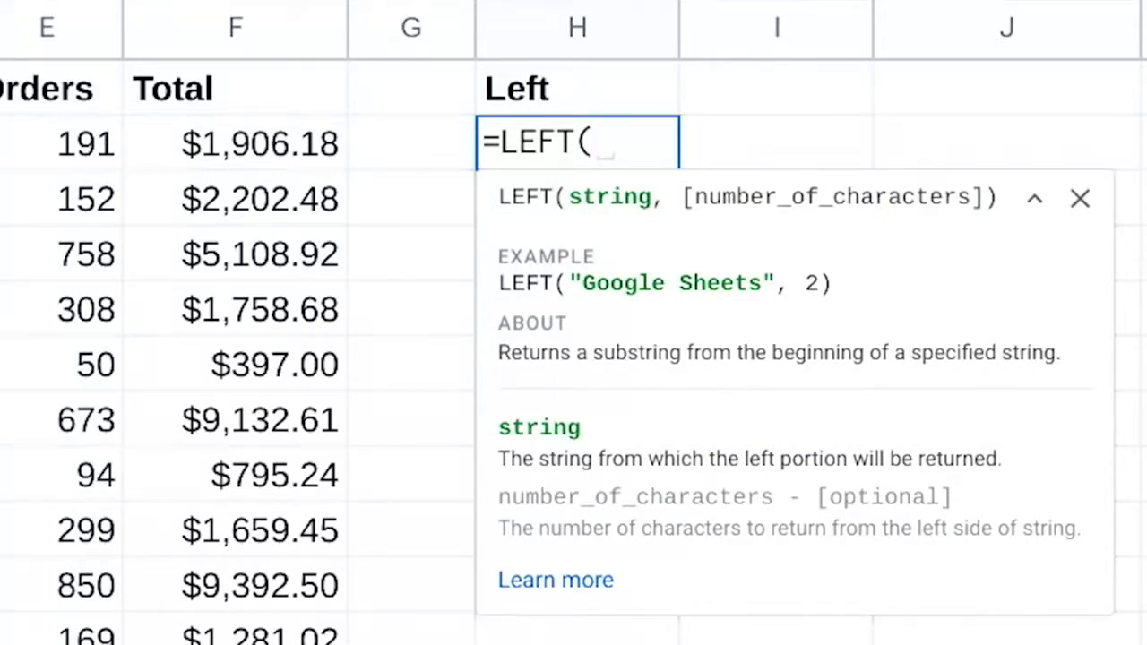
pyautogui.write('A2')
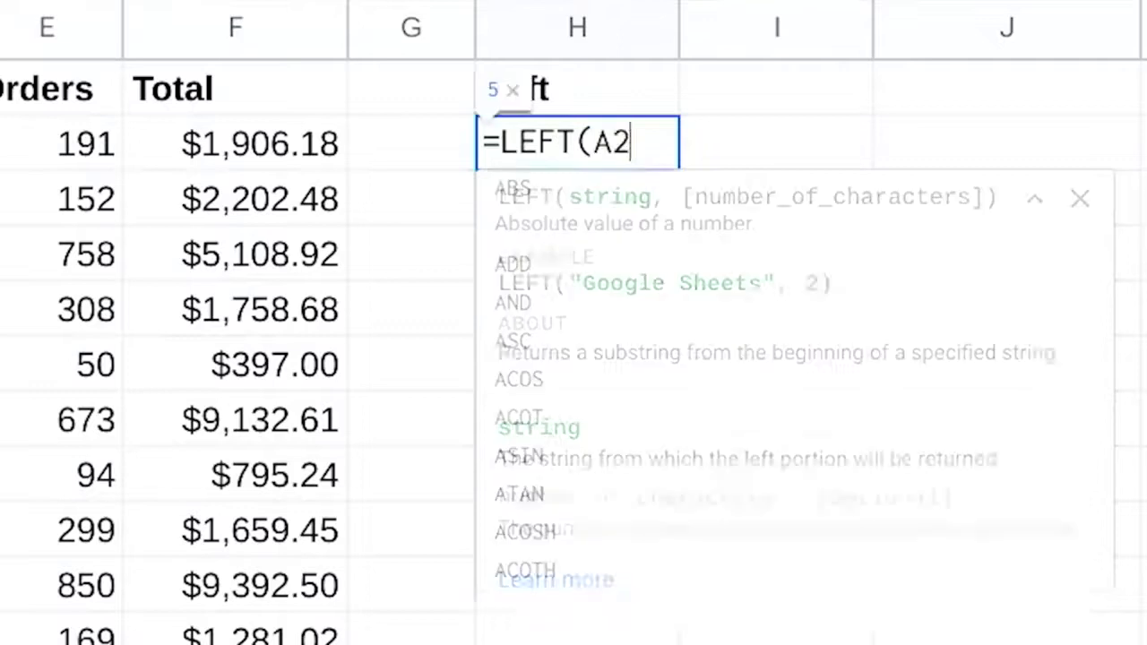
pyautogui.write(',')
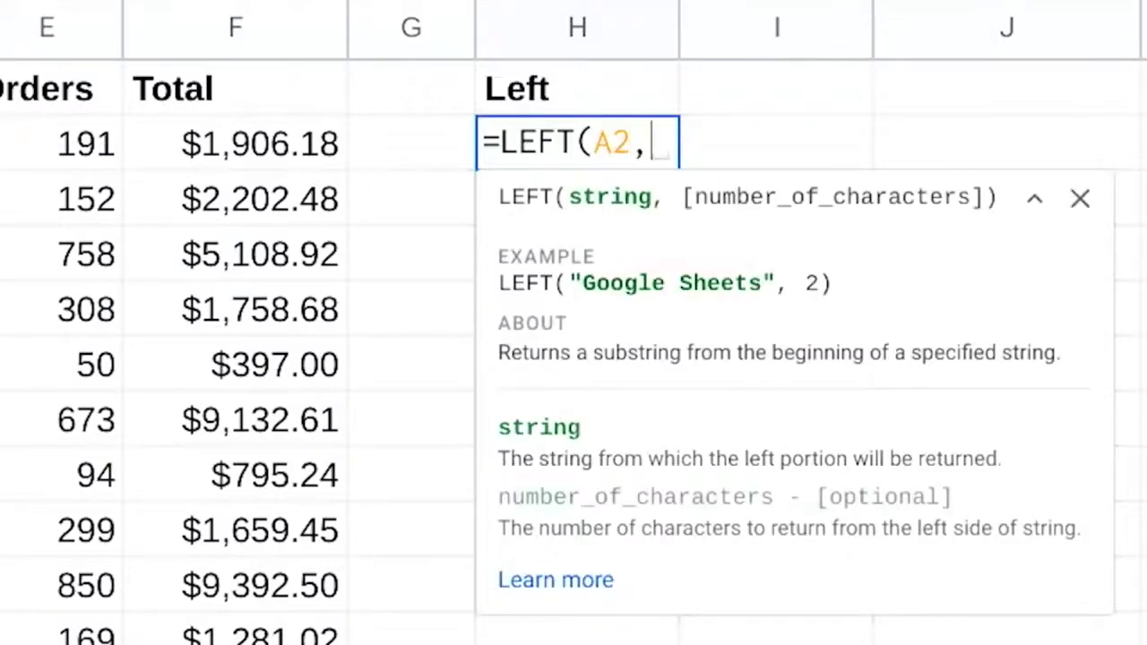
pyautogui.write('5')
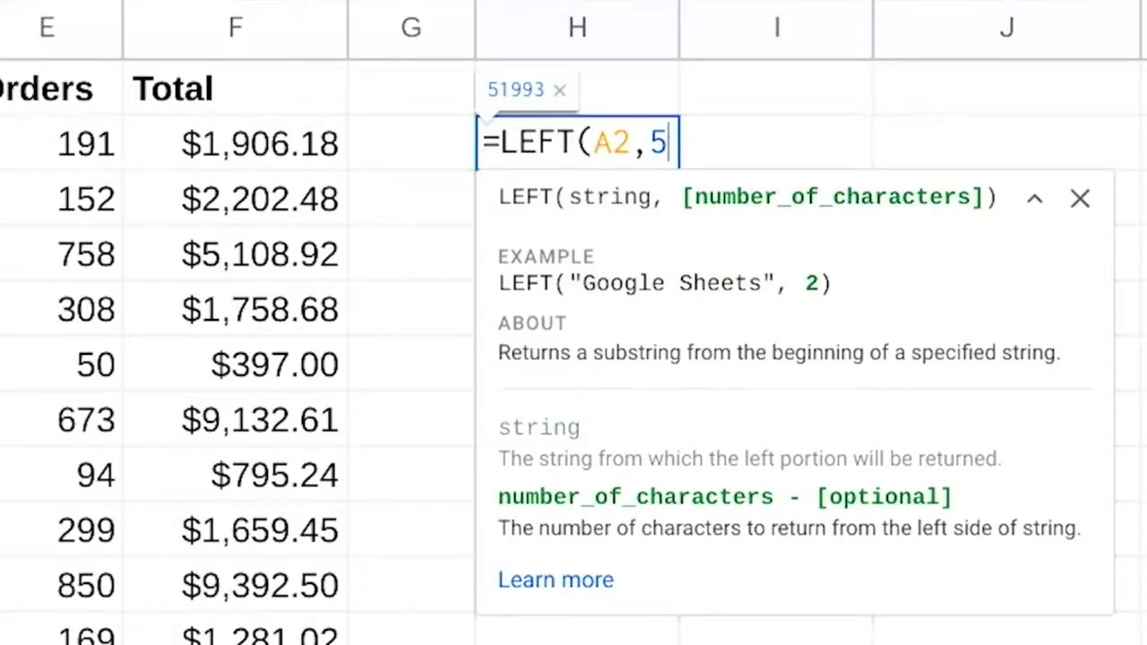
pyautogui.write(')')
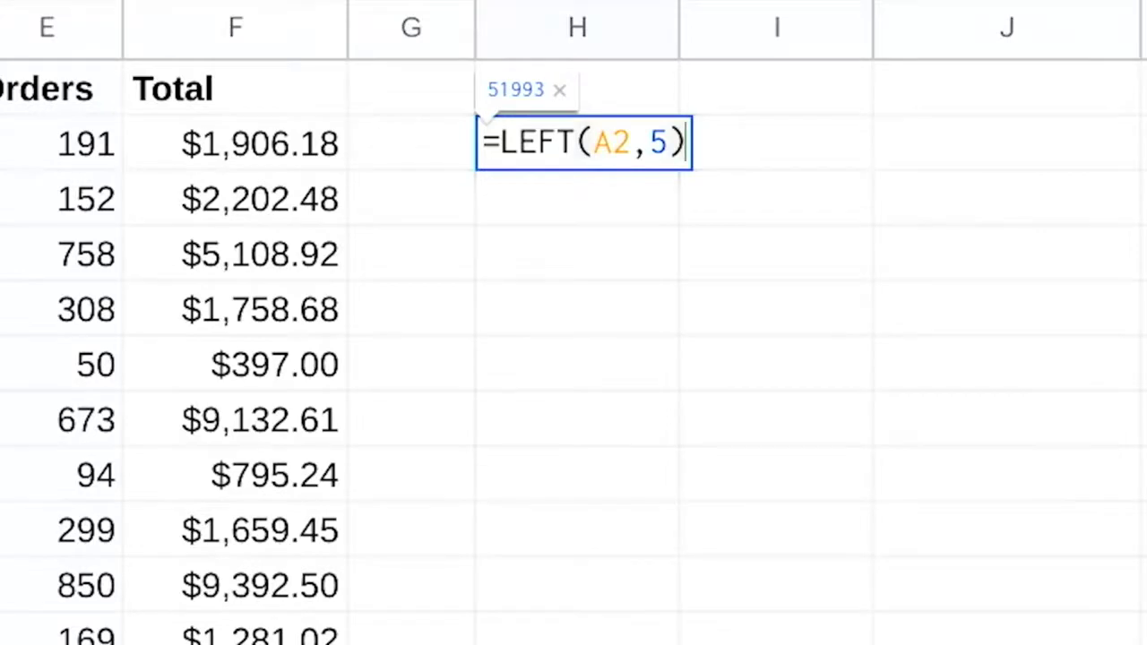
pyautogui.press('Return')
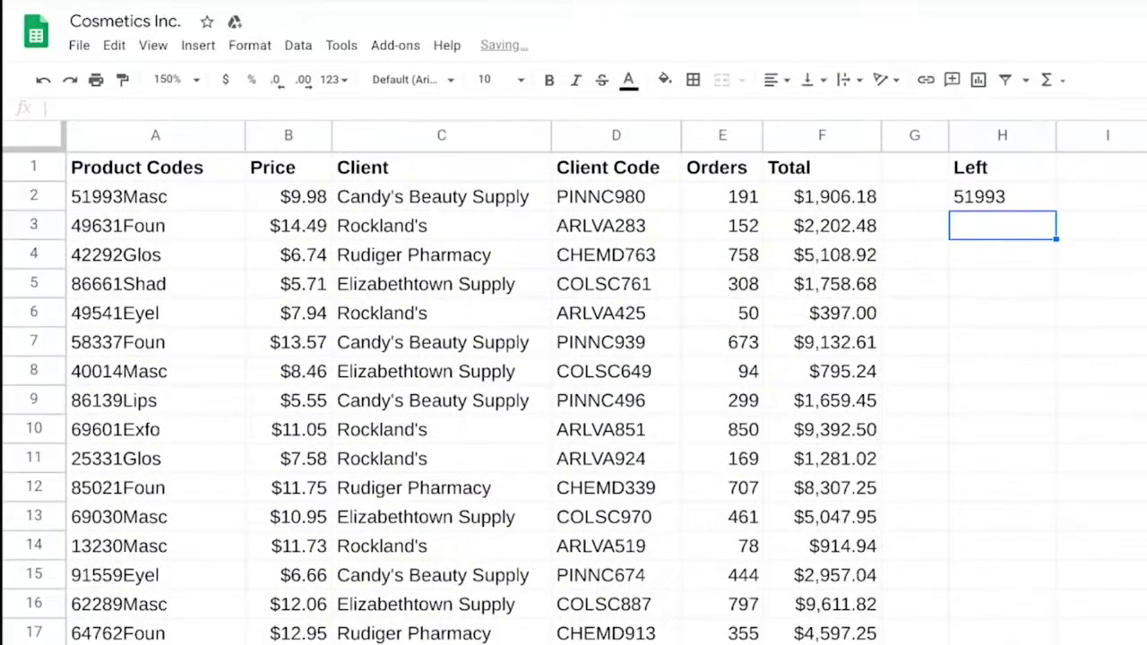
# Check the first five digits of the product code in A2 and fill the LEFT formula from H2 down column H
pyautogui.click(131, 196)
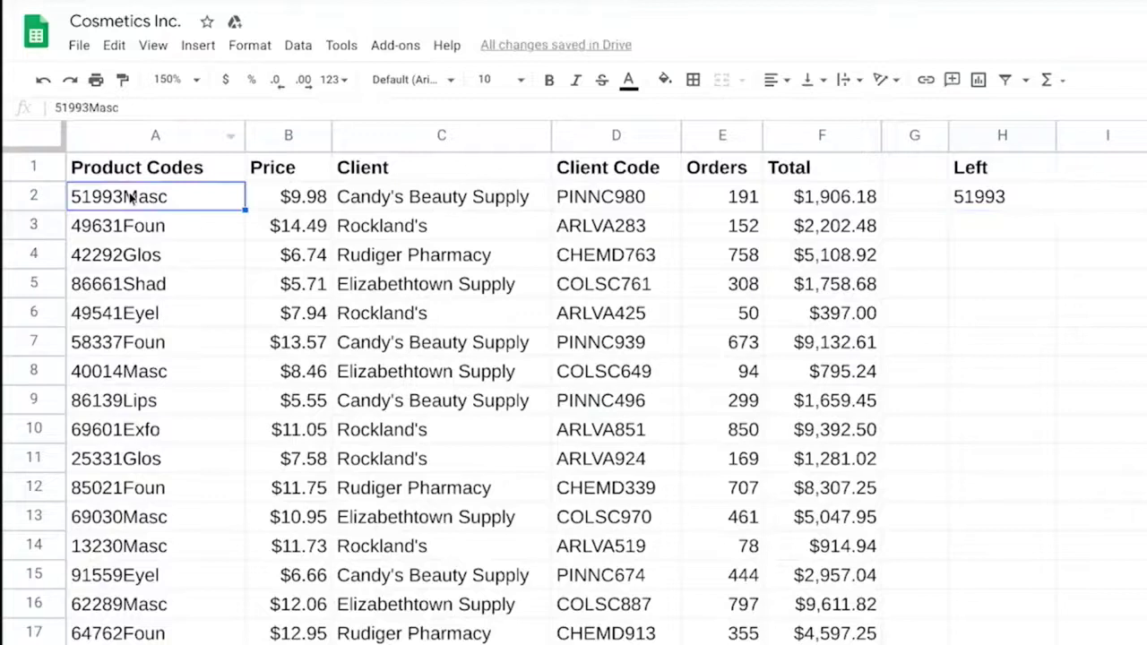
pyautogui.doubleClick(121, 197)
pyautogui.moveTo(121, 197); pyautogui.dragTo(64, 190)
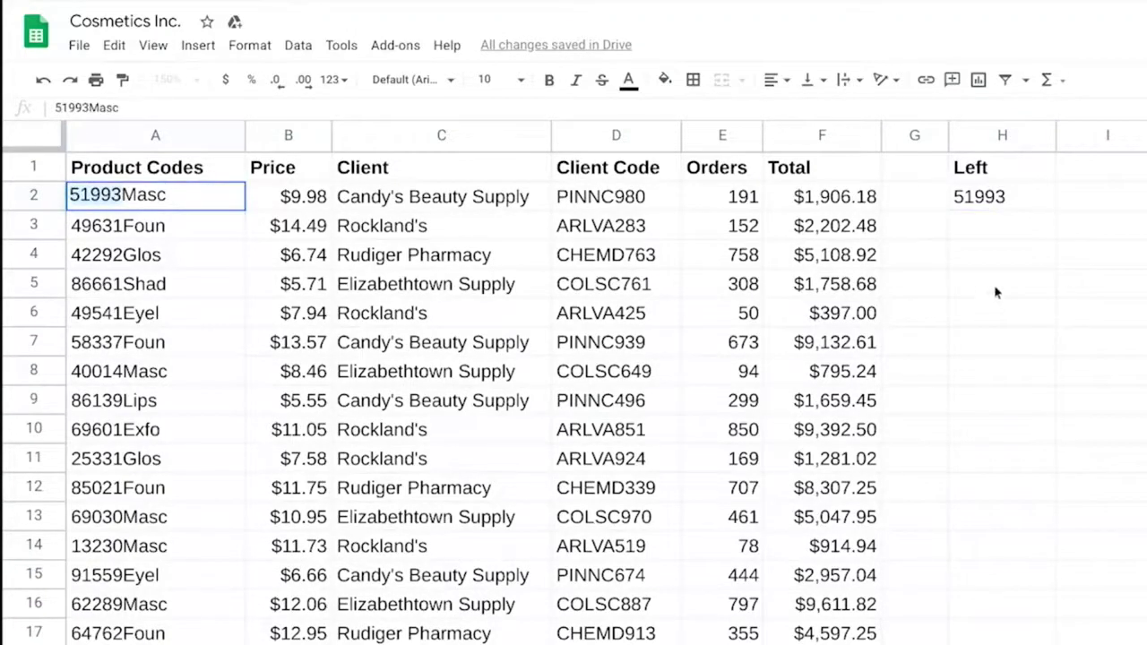
pyautogui.click(1015, 196)
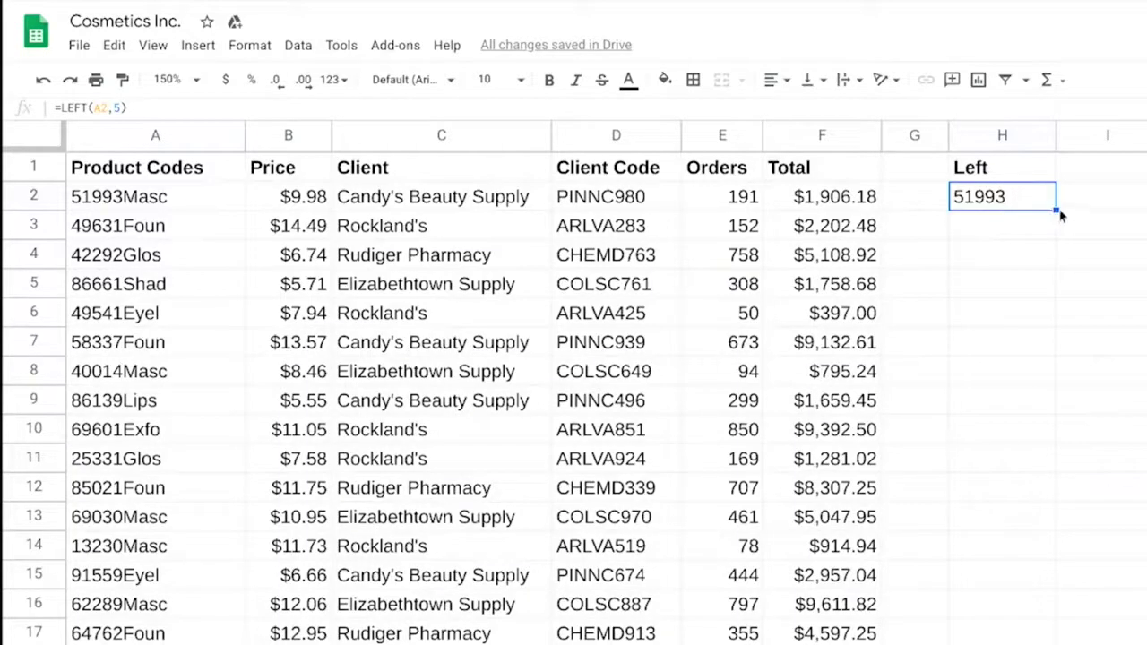
pyautogui.moveTo(1055, 209); pyautogui.dragTo(1019, 632)
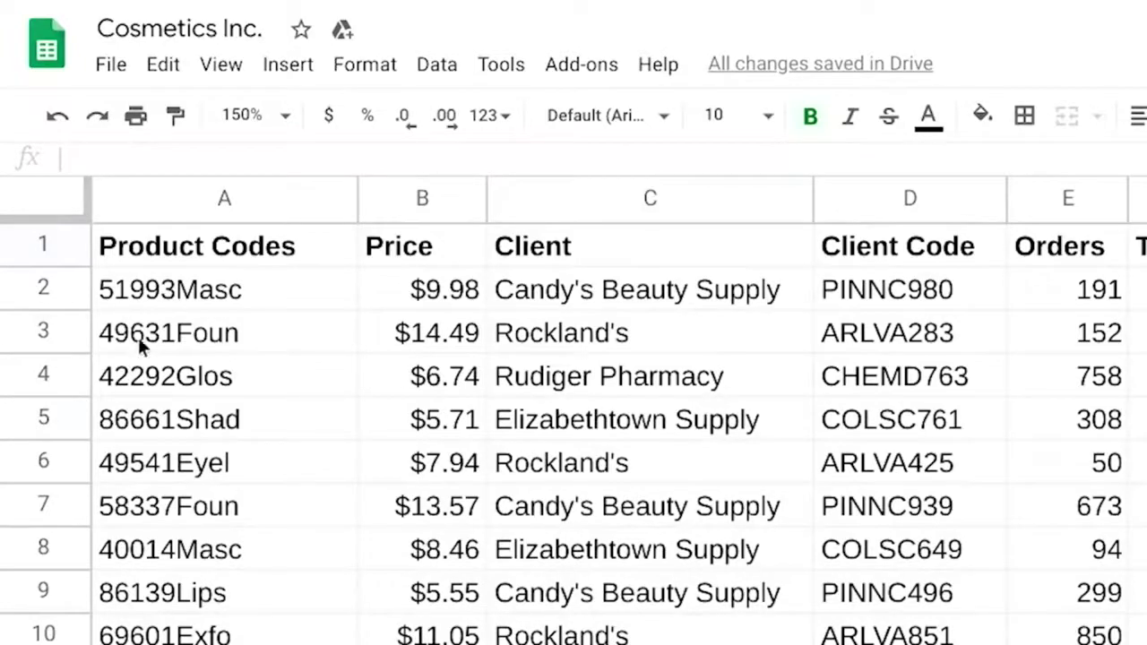
# Highlight the text part "Masc" of the product code in A2
pyautogui.click(214, 296)
pyautogui.doubleClick(176, 294)
pyautogui.moveTo(175, 294); pyautogui.dragTo(277, 290)
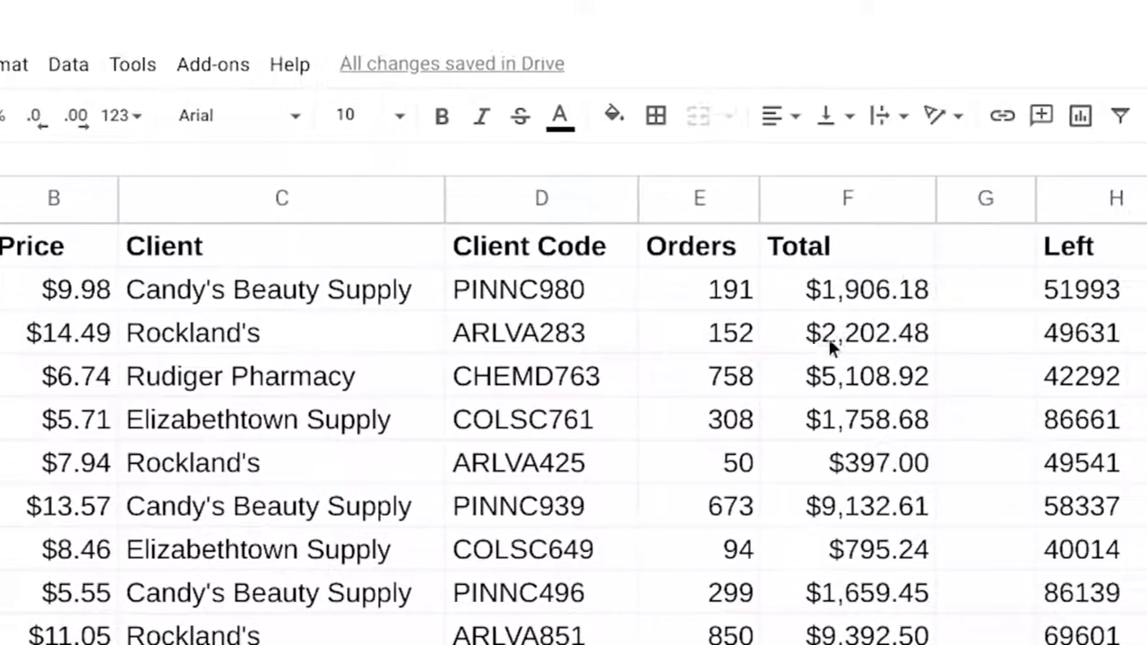
# Add the header "Right" in cell I1
pyautogui.click(933, 254)
pyautogui.write('Right')
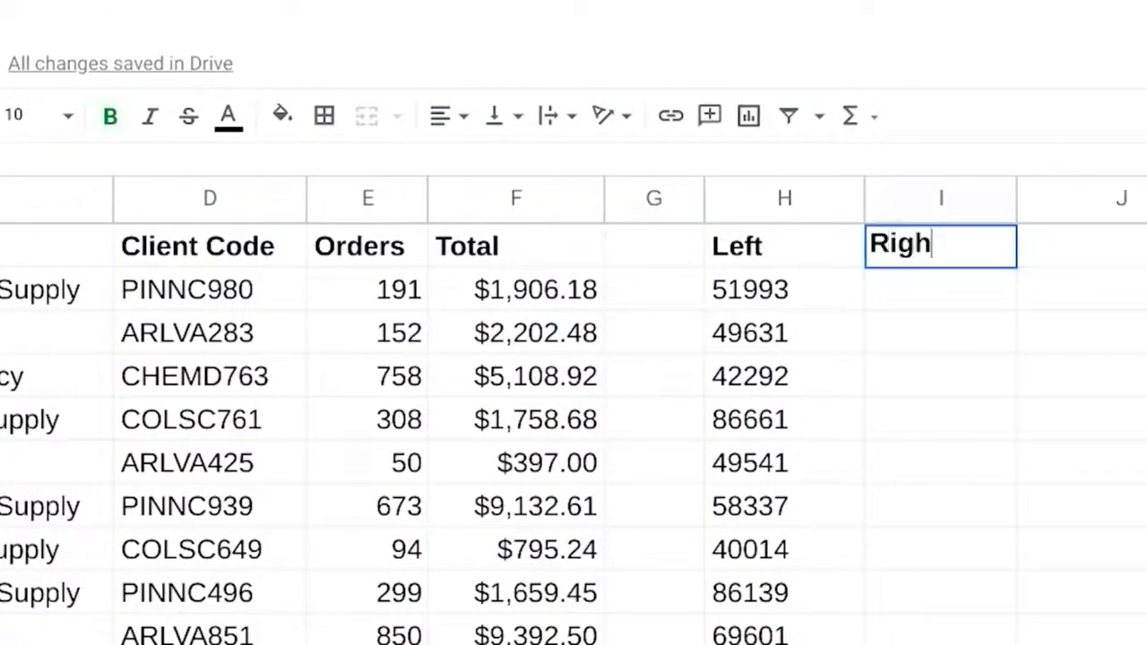
pyautogui.press('Return')
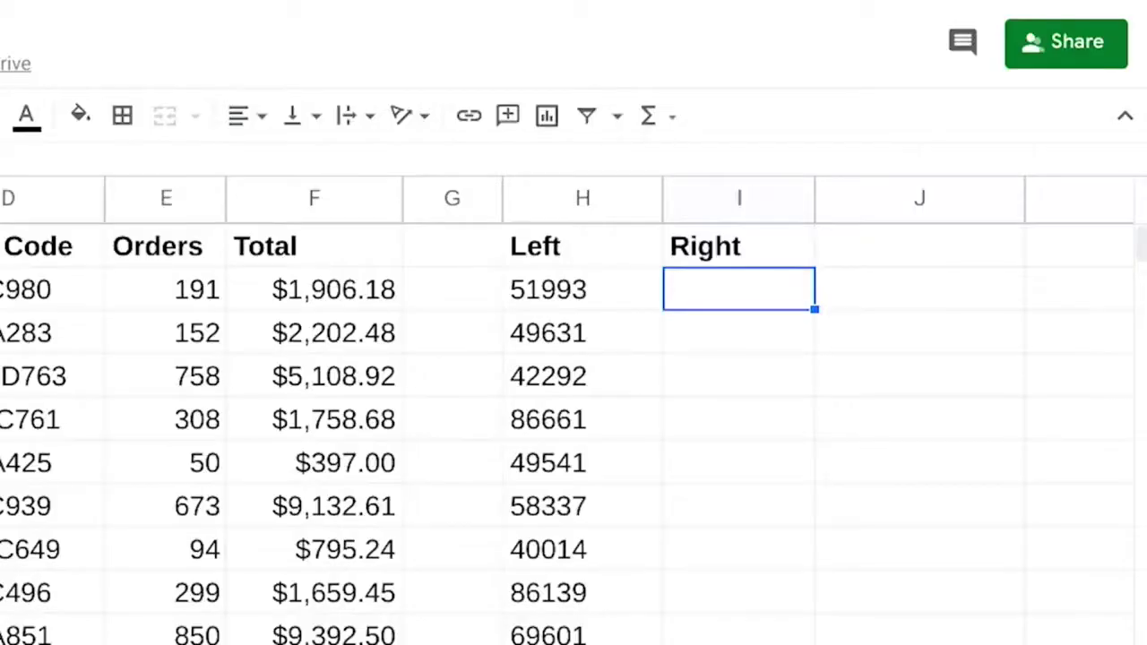
# Enter =RIGHT(A2,4) in cell I2 to extract the last four characters of the product code and fill it down column I
pyautogui.write('=RIGHT(')
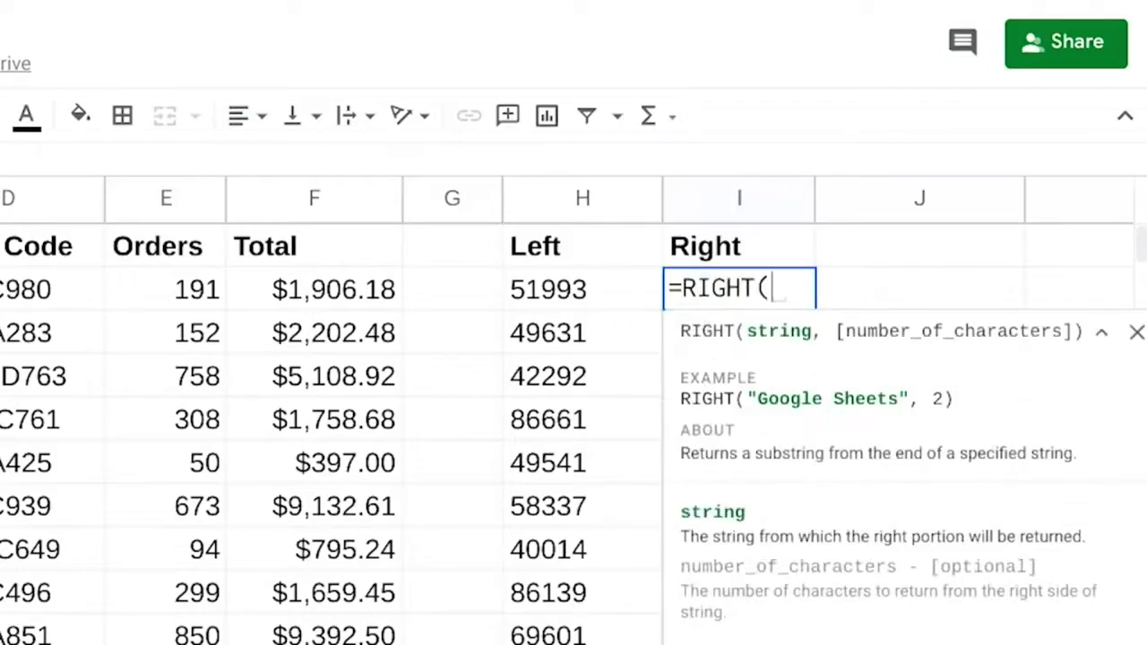
pyautogui.write('A2')
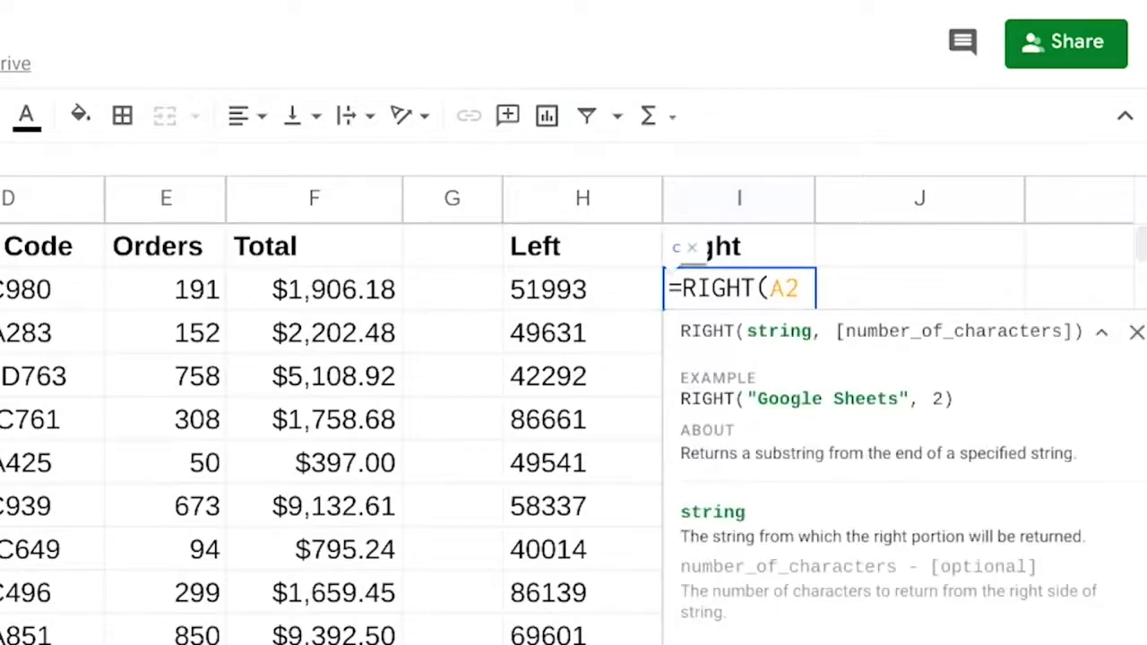
pyautogui.write(',')
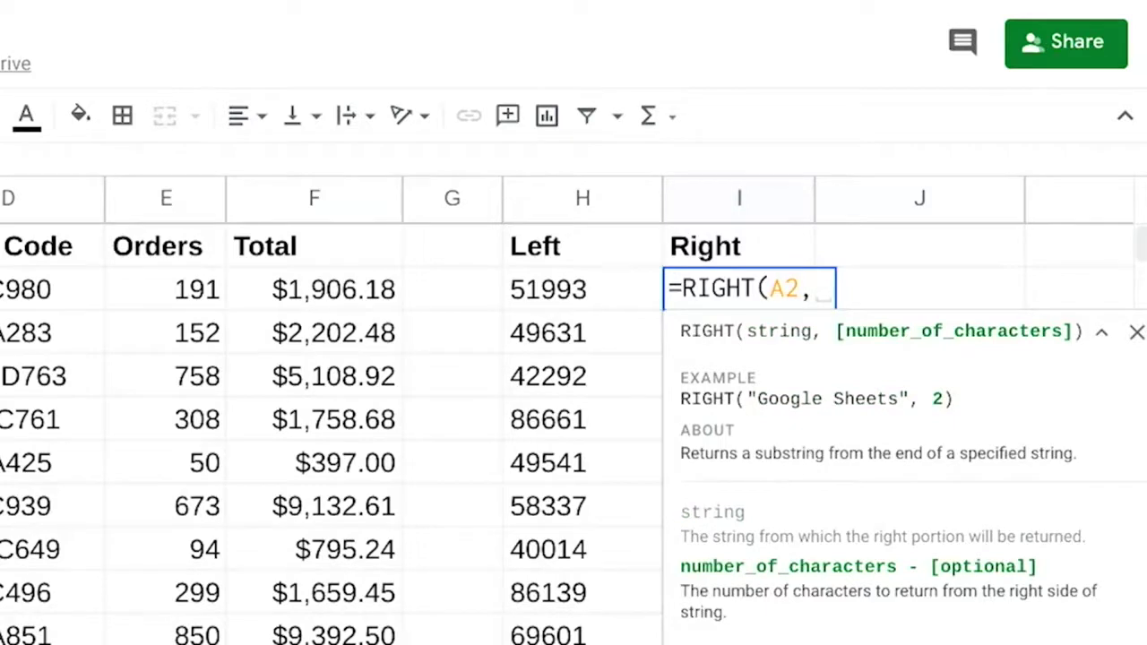
pyautogui.write('4')
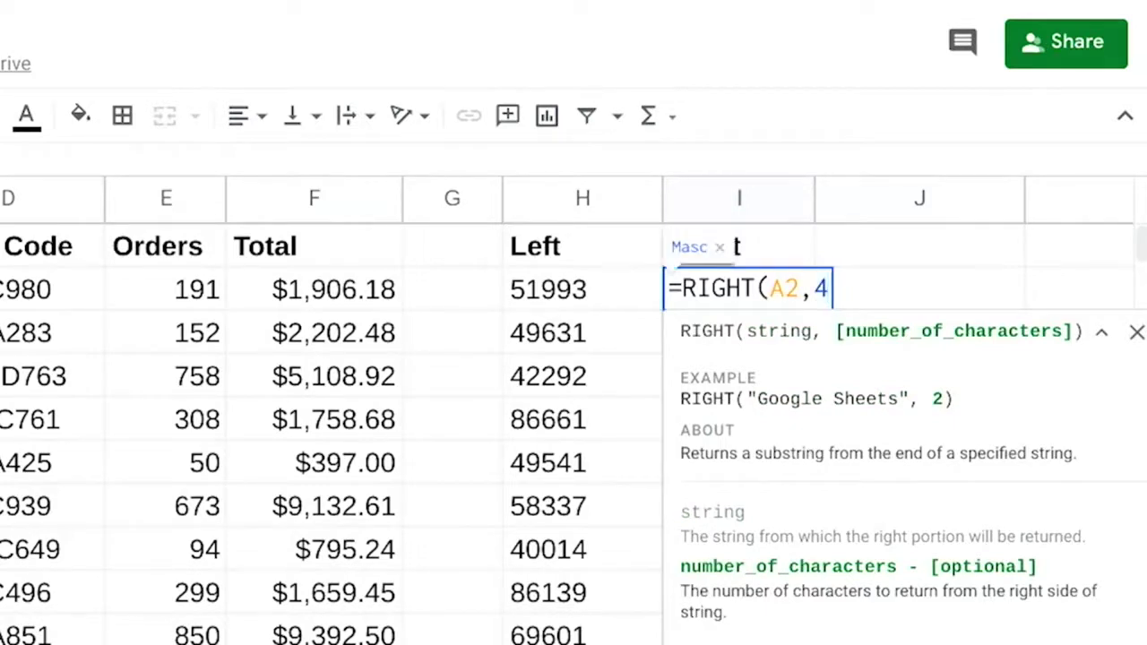
pyautogui.write(')')
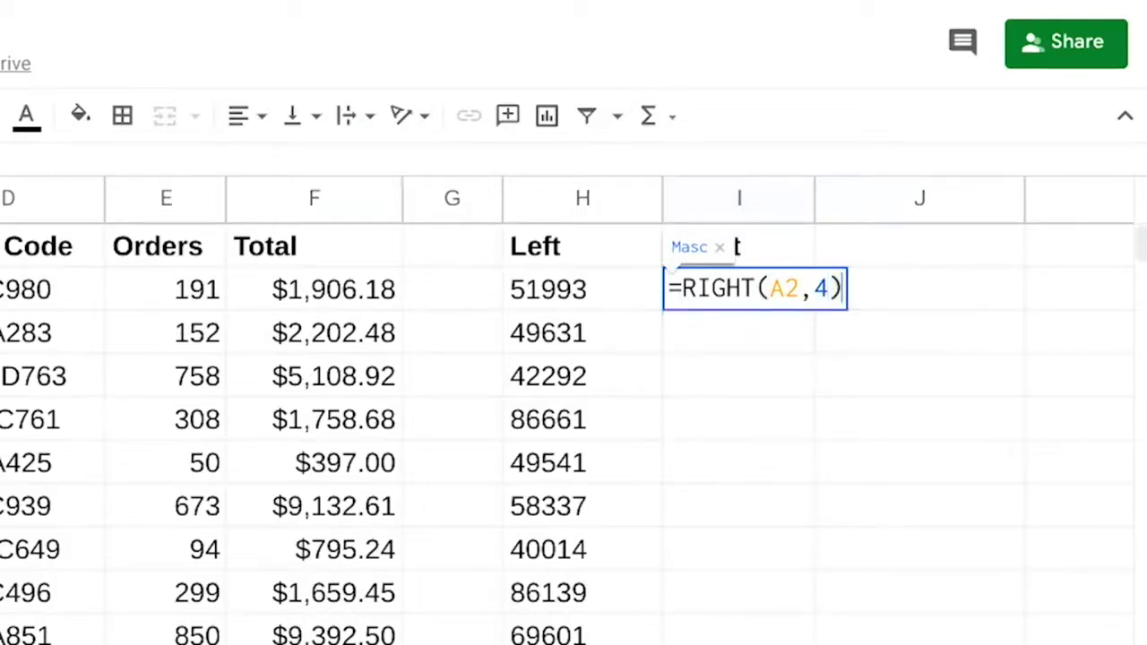
pyautogui.press('Return')
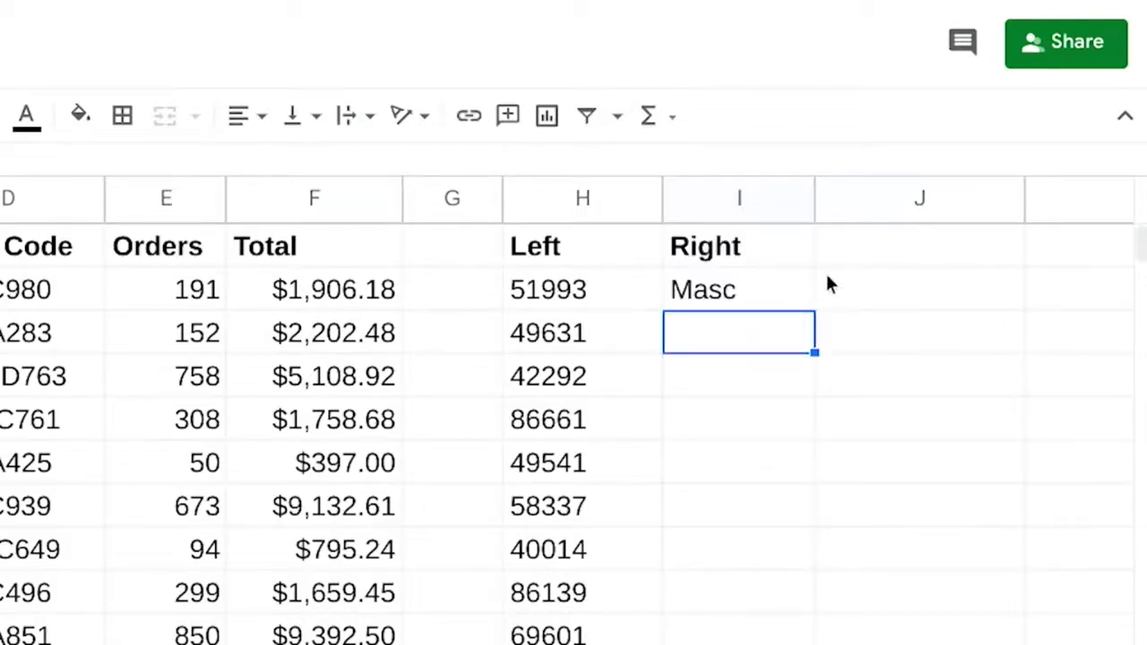
pyautogui.click(702, 304)
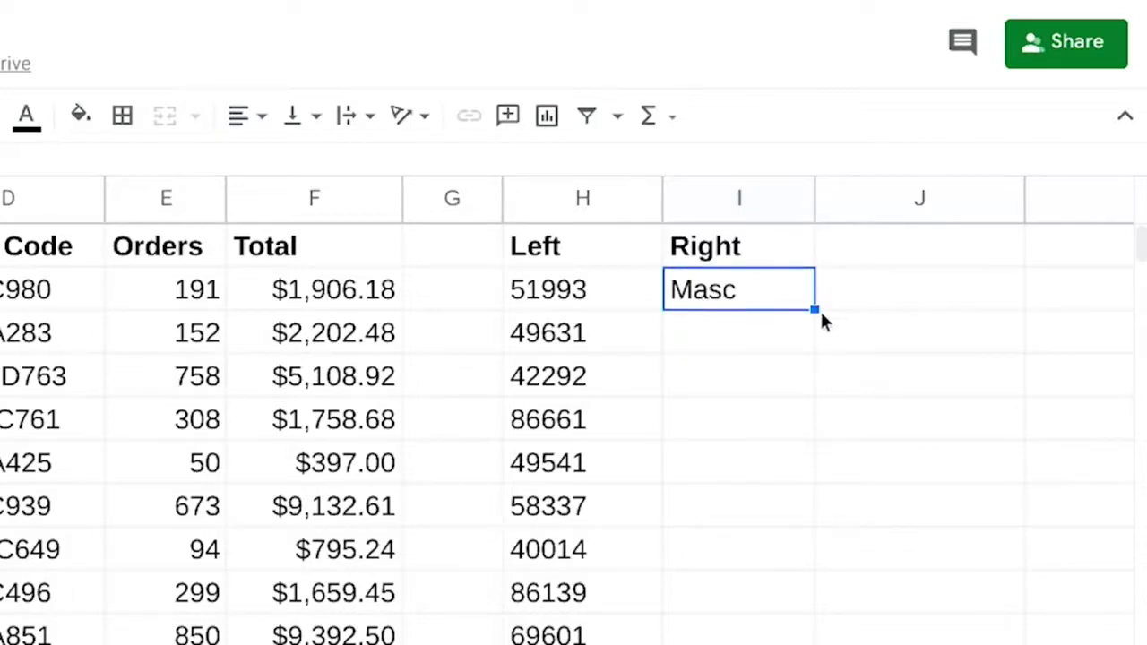
pyautogui.doubleClick(813, 310)
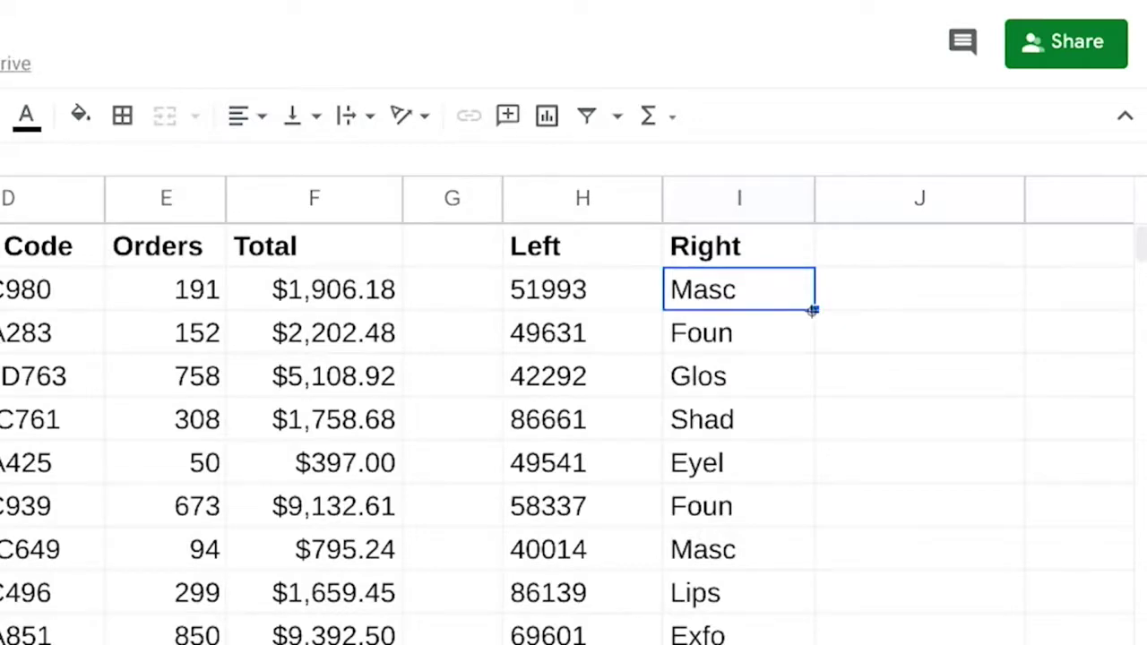
# Highlight the extracted values in columns H and I, and the Client Code column D
pyautogui.click(582, 199)
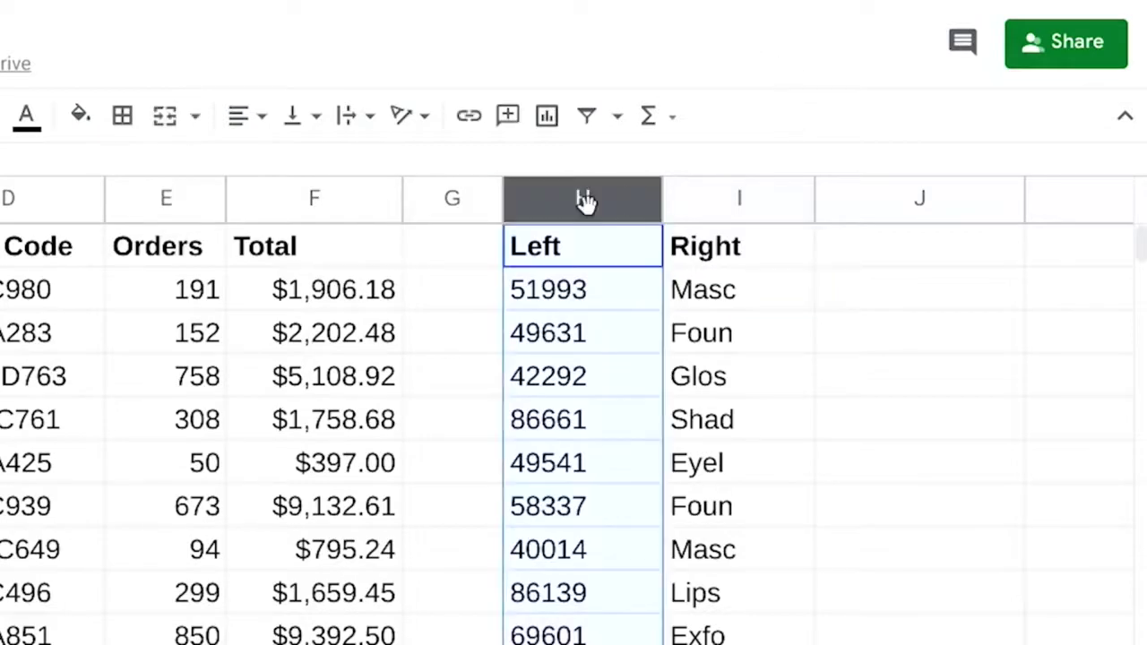
pyautogui.click(724, 208)
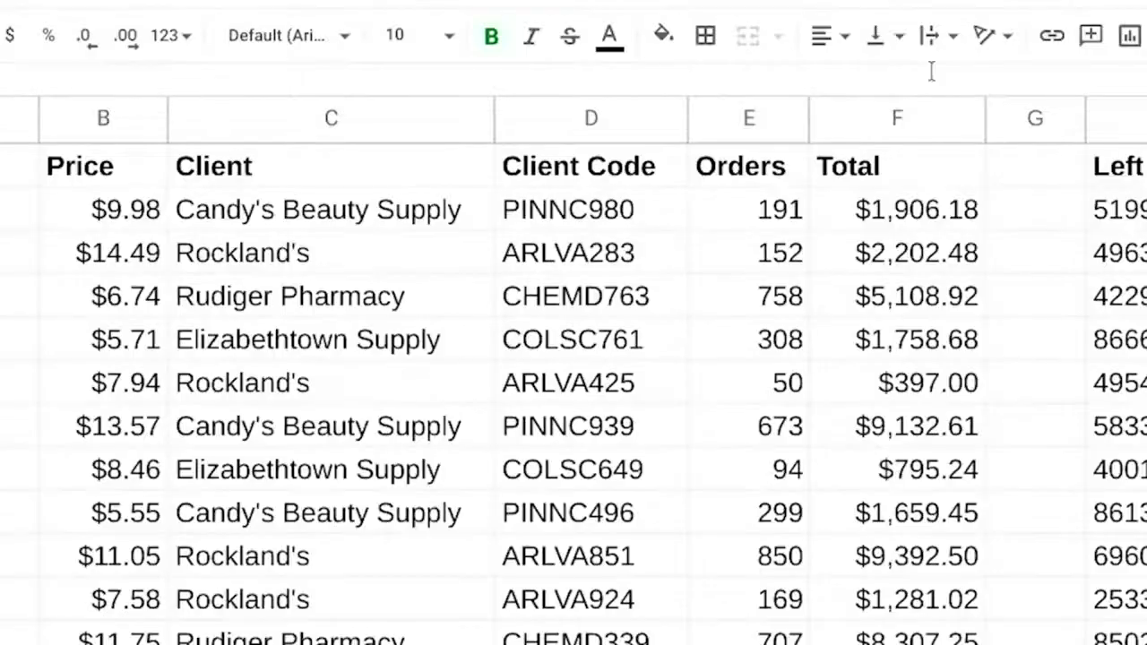
pyautogui.click(564, 118)
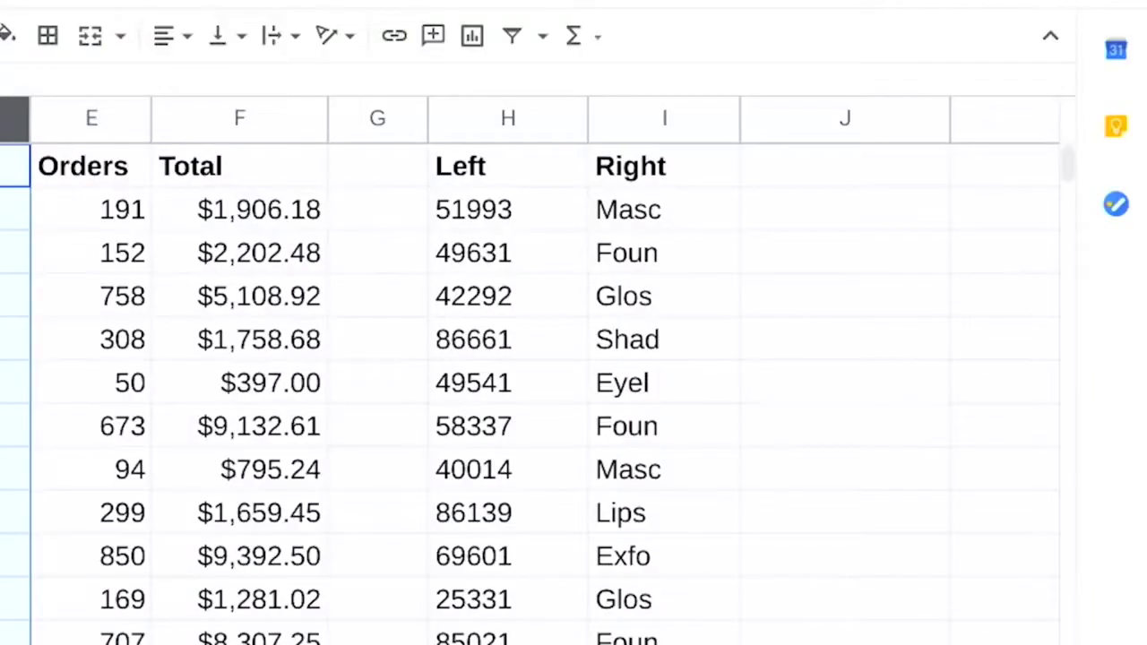
# Add the header "Mid" in cell J1
pyautogui.click(785, 160)
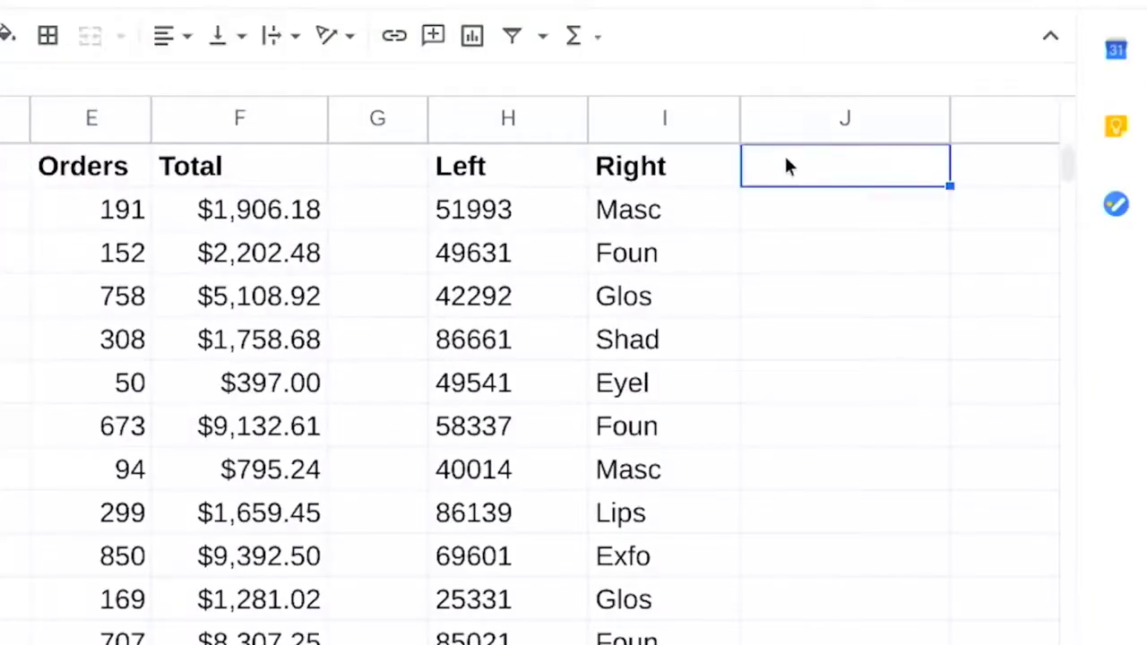
pyautogui.write('Mid')
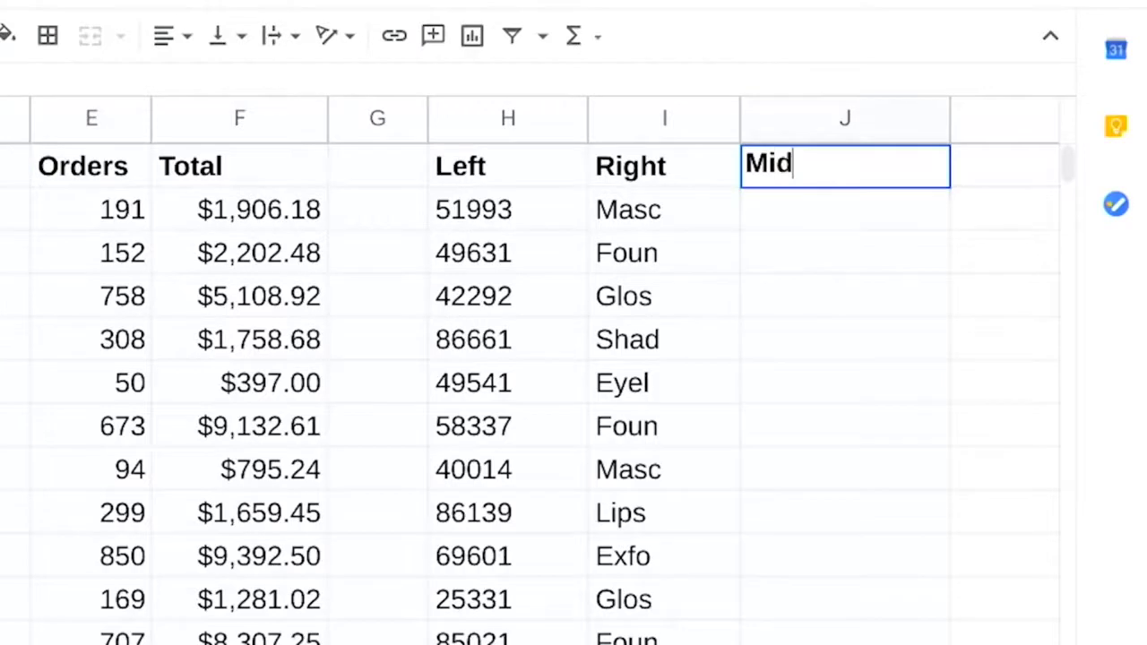
pyautogui.press('Return')
# Enter =MID(D2,4,2) in cell J2 to extract the state abbreviation from the client code and fill it down column J
pyautogui.write('=MID')
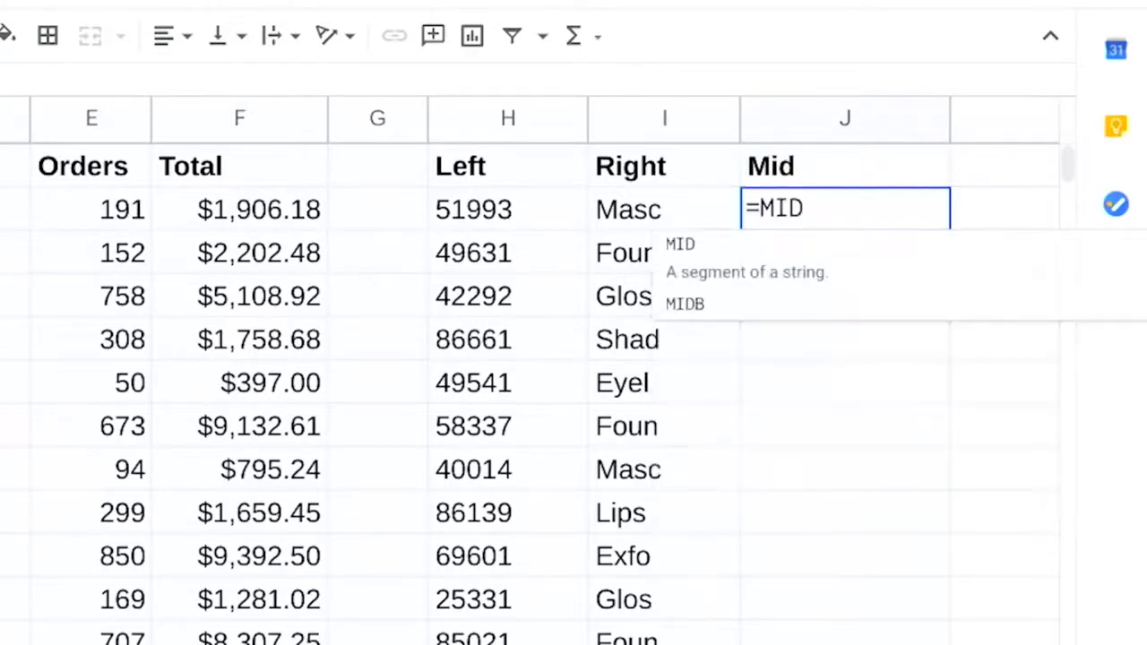
pyautogui.write('(D2')
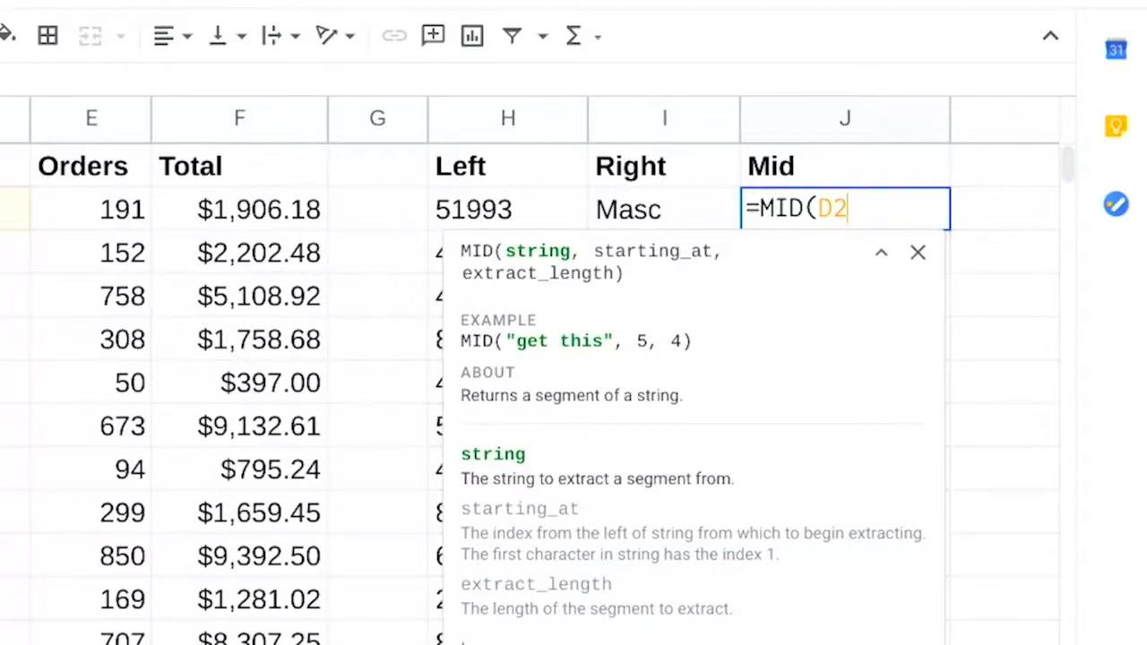
pyautogui.write(',4')
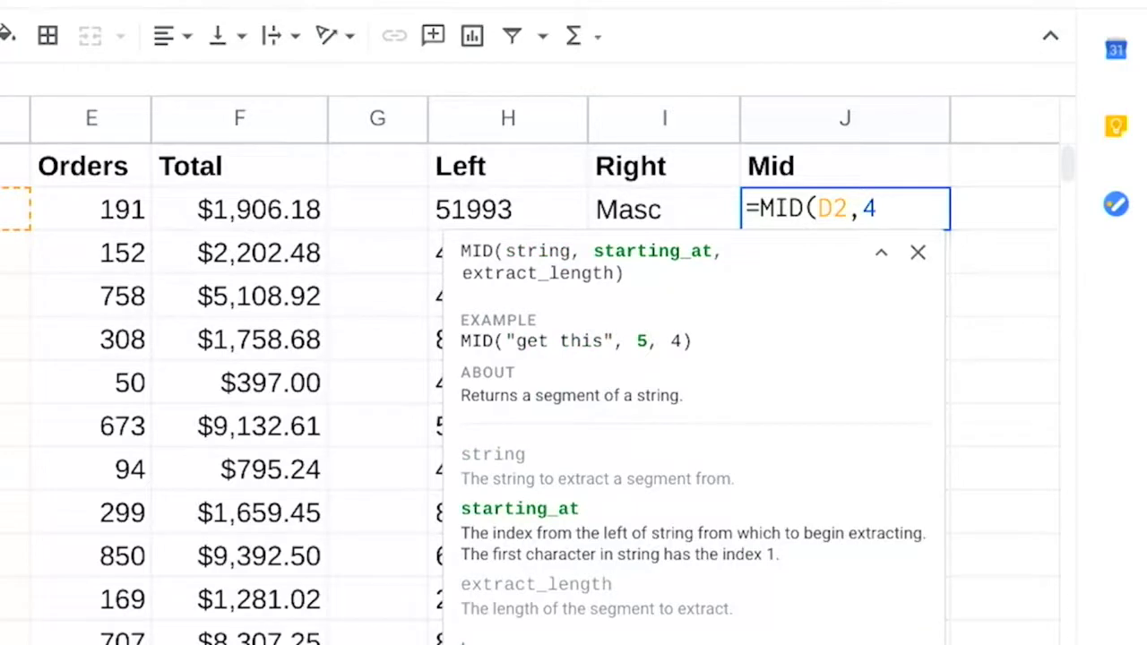
pyautogui.write(',')
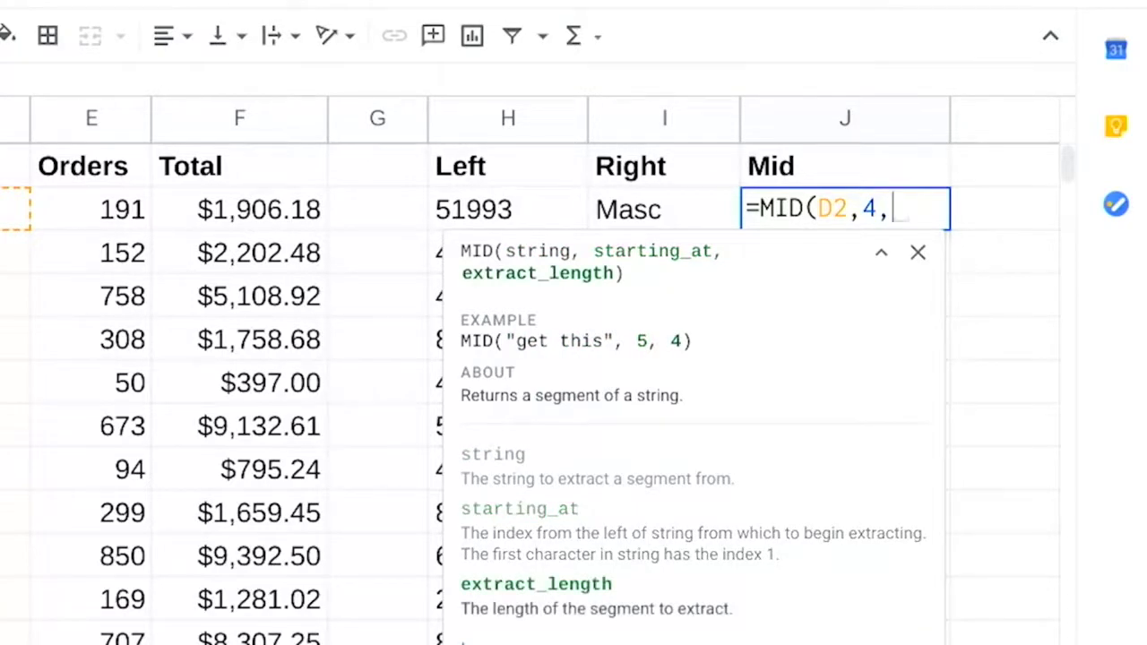
pyautogui.write('2')
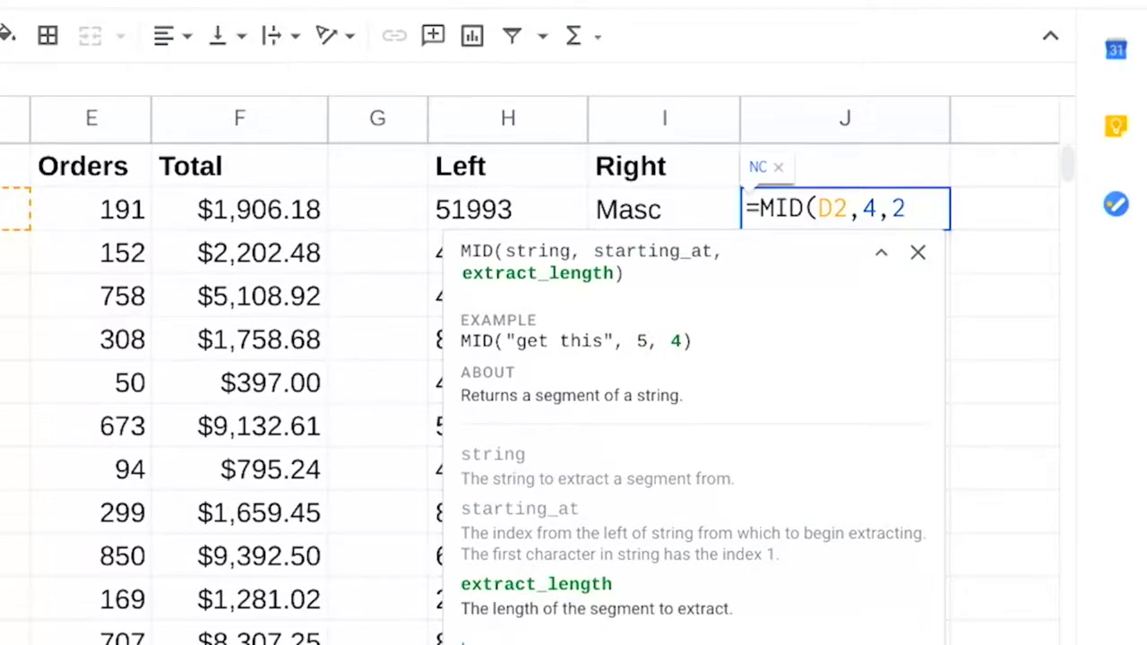
pyautogui.write(')')
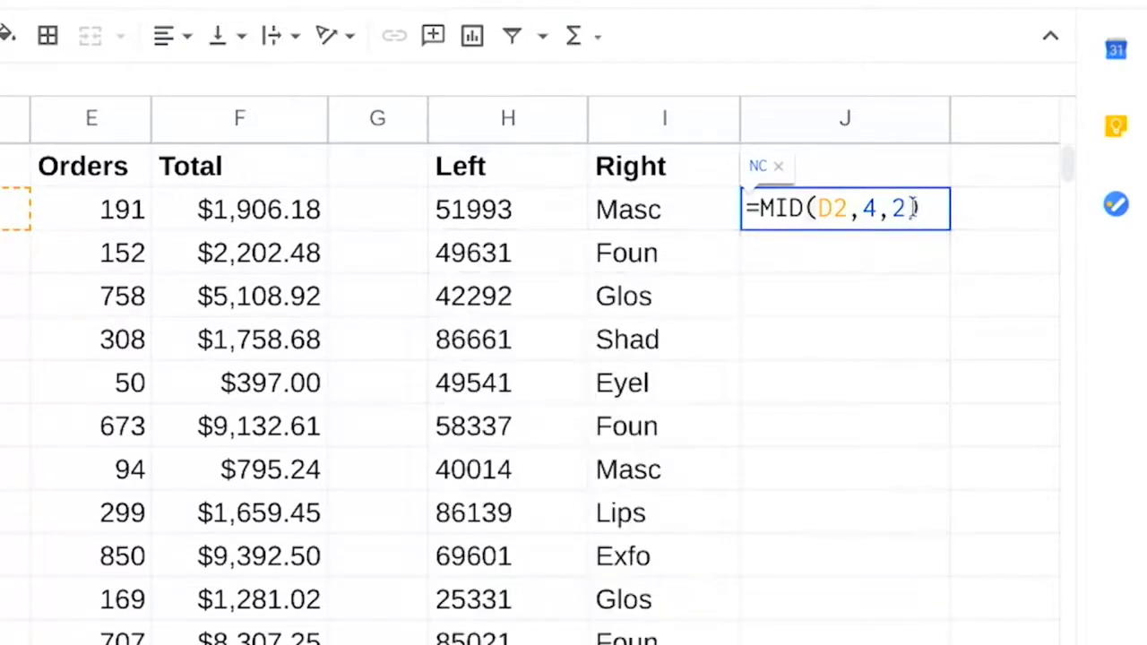
pyautogui.press('Return')
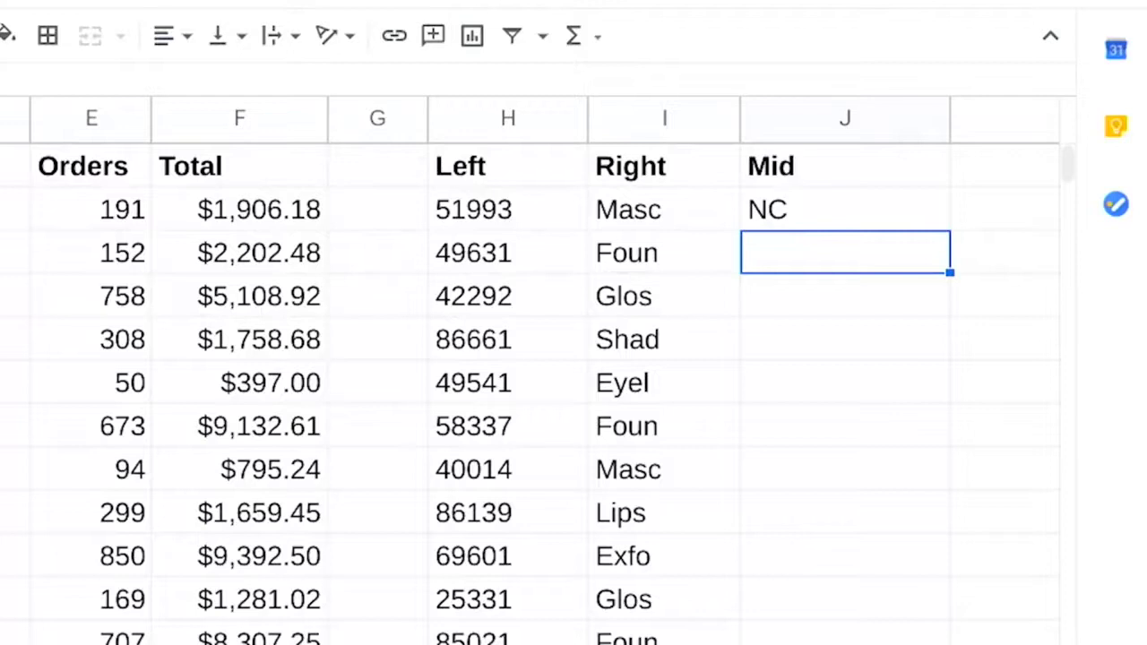
pyautogui.click(766, 215)
pyautogui.doubleClick(949, 228)
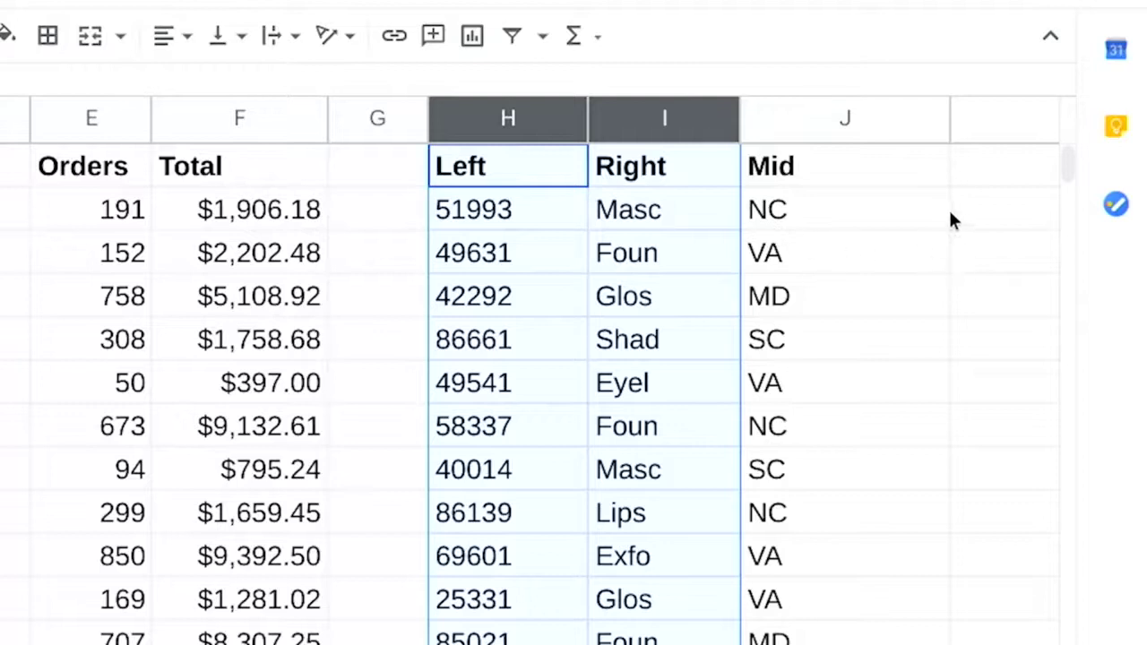
# Add the header "Concatenate" in cell K1
pyautogui.click(1005, 172)
pyautogui.write('Con')
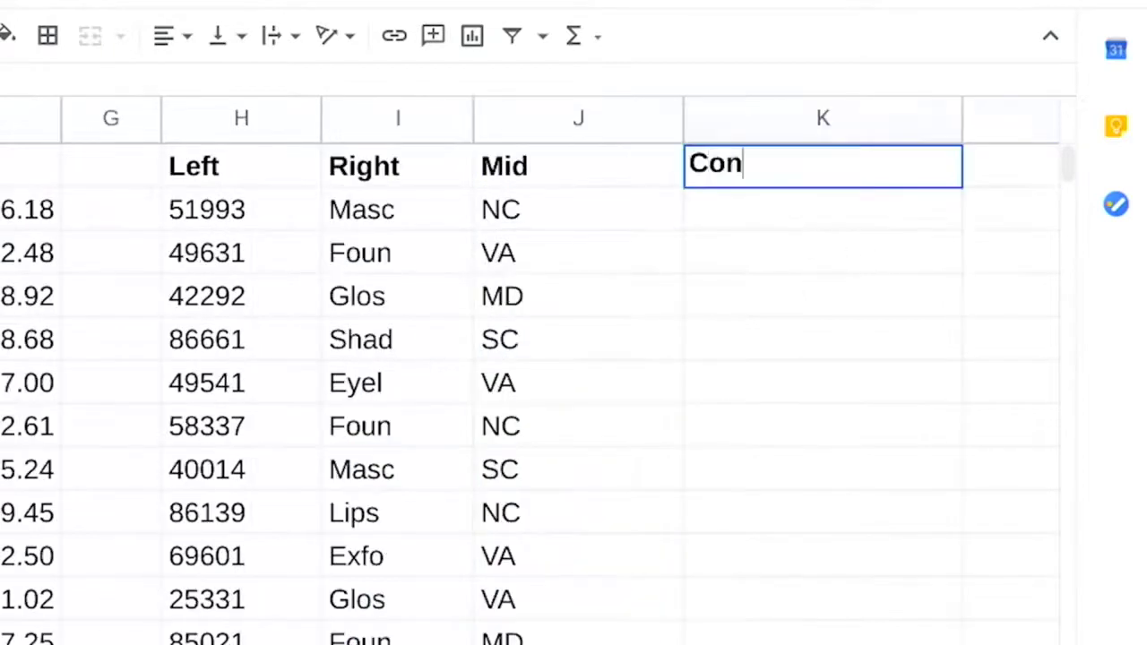
pyautogui.write('catenate')
pyautogui.press('Return')
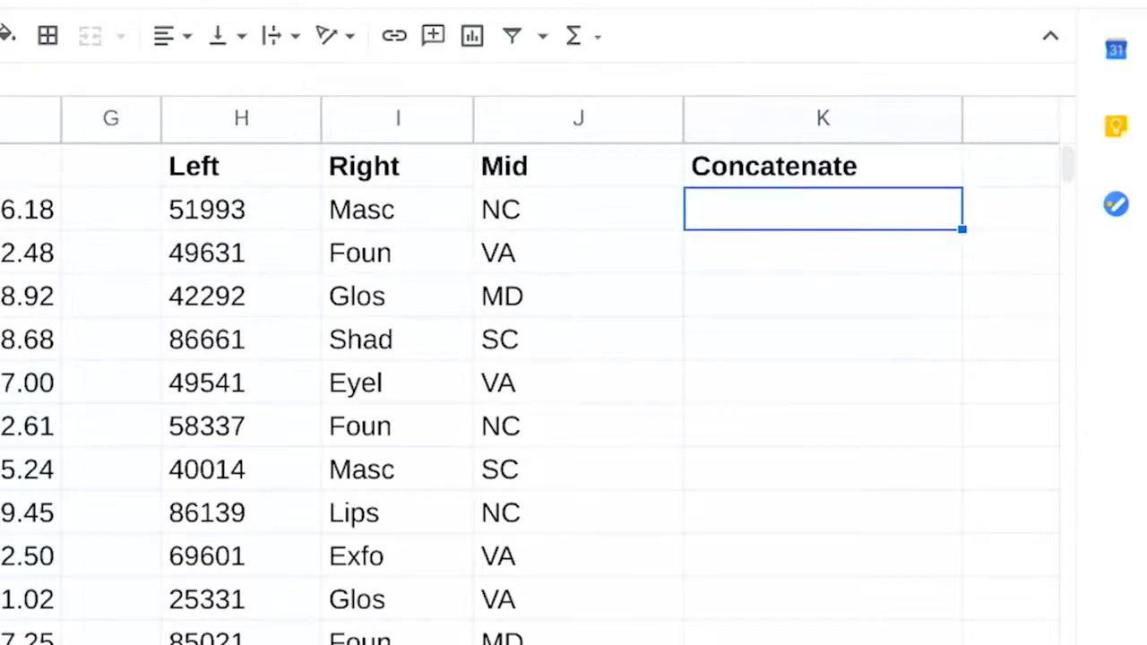
# Enter =CONCATENATE(H2,I2) in cell K2 to rejoin the two product code parts and fill it down column K
pyautogui.write('=CONCA')
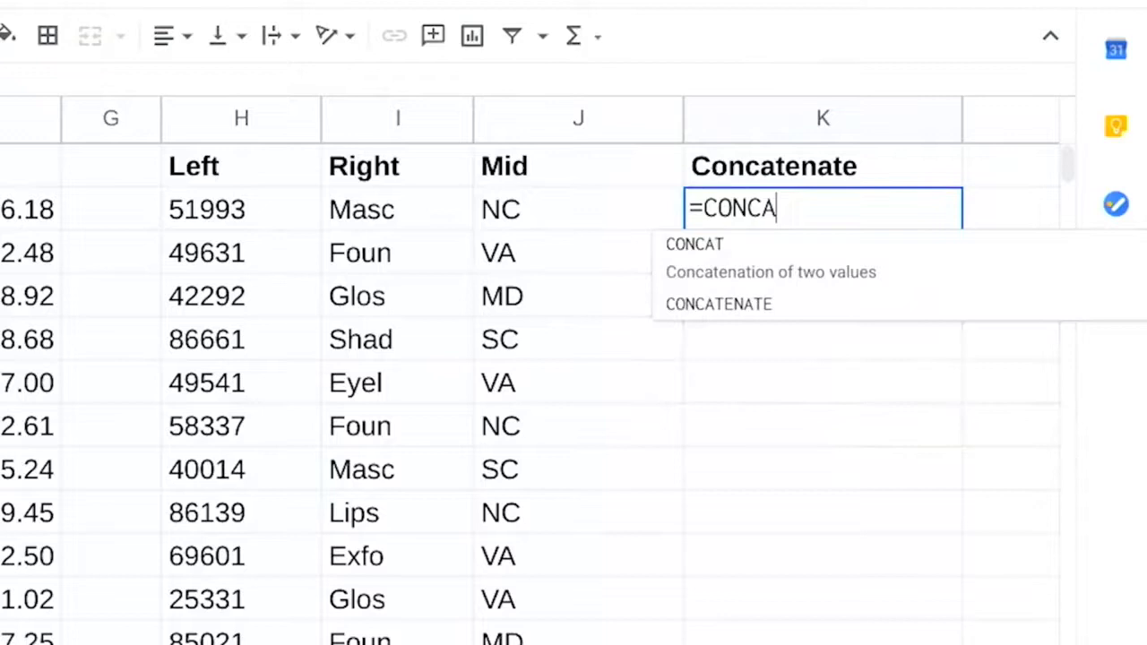
pyautogui.write('TENATE(')
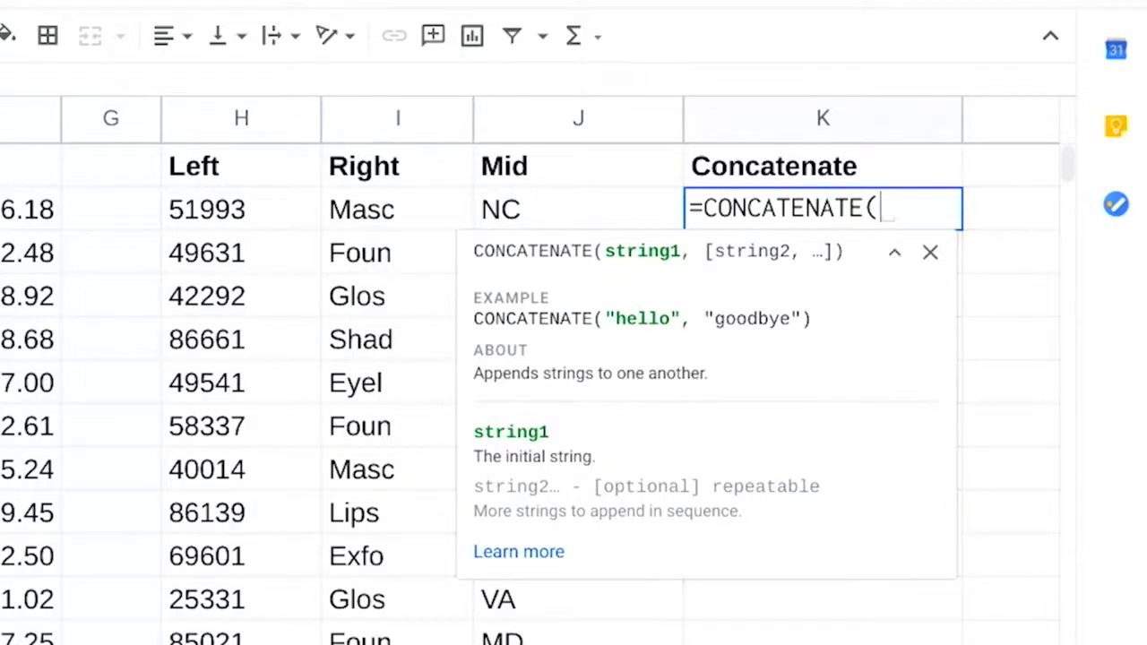
pyautogui.write('H2')
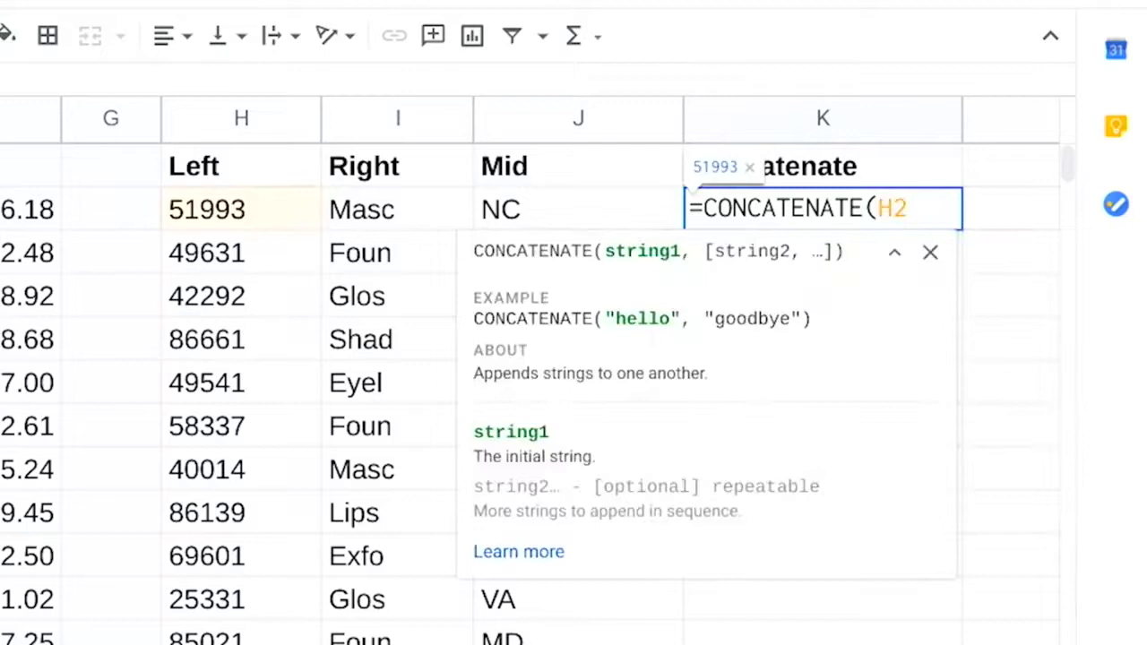
pyautogui.write(', ')
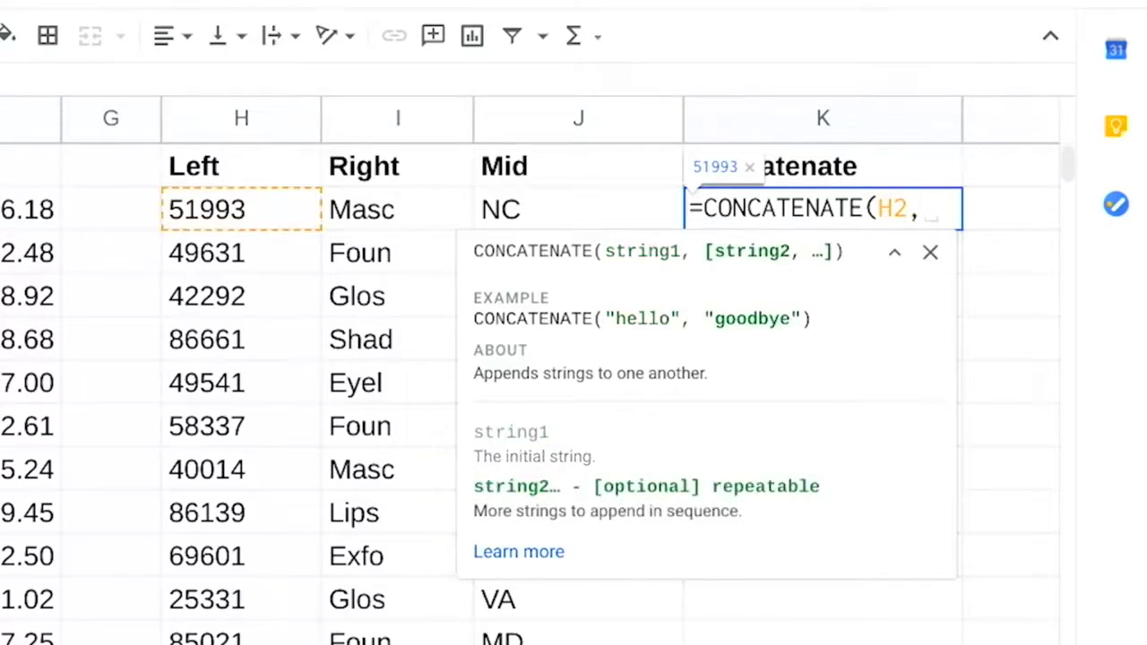
pyautogui.write('I2')
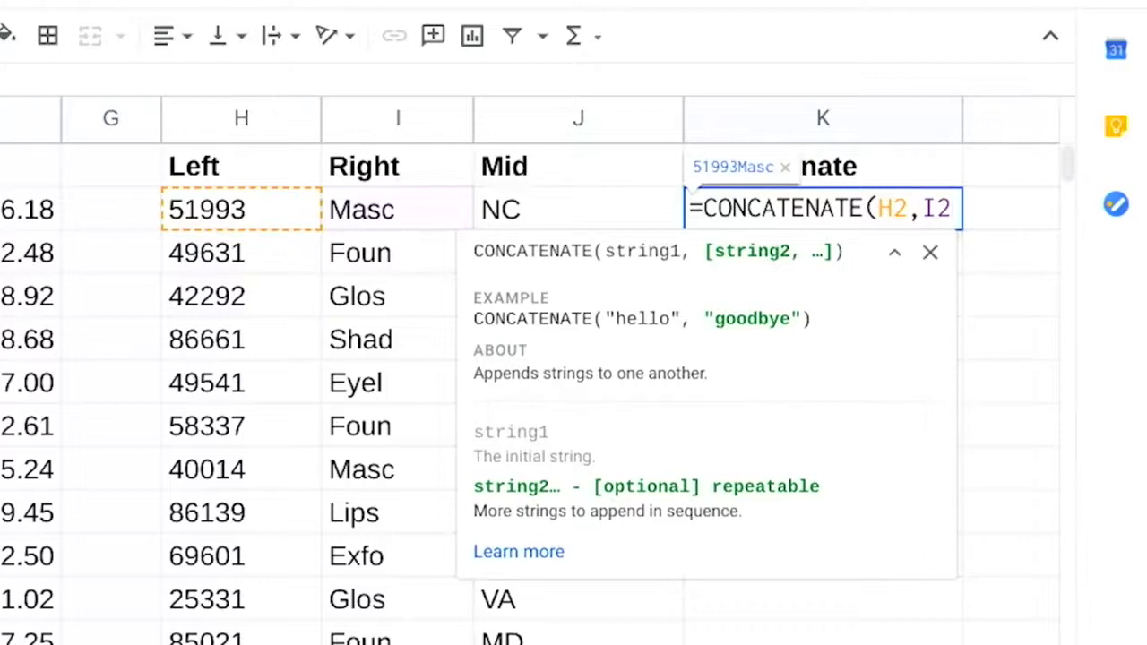
pyautogui.write(')')
pyautogui.press('Return')
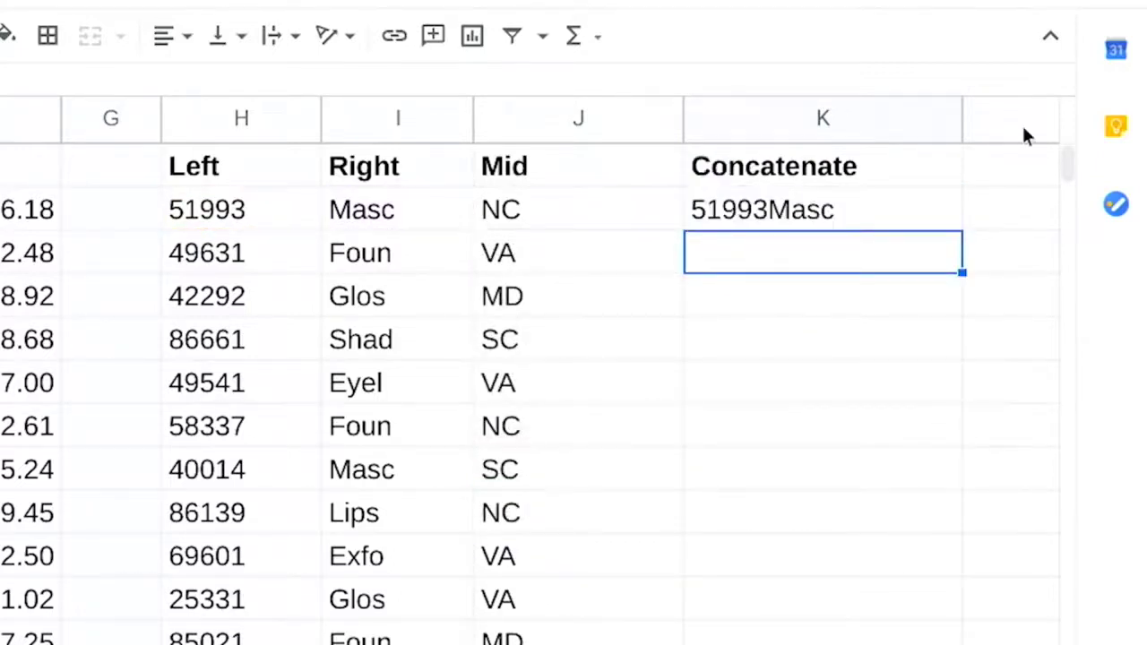
pyautogui.click(865, 220)
pyautogui.doubleClick(960, 230)
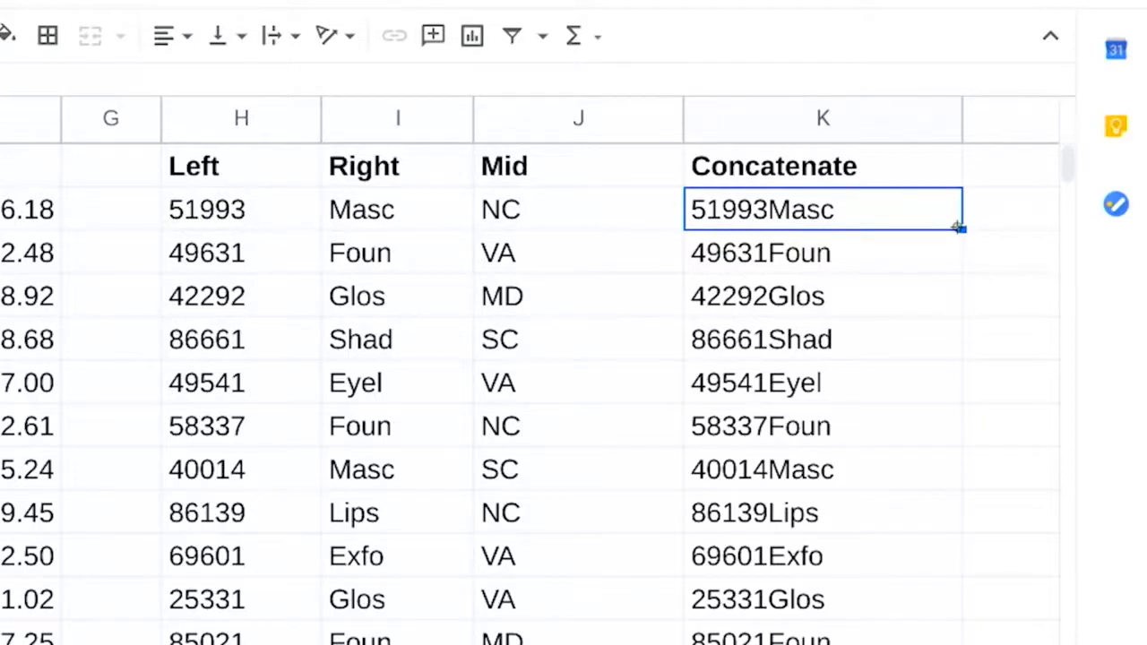
# Review the combined codes in column K and inspect the indented client name entry further down column C
pyautogui.click(851, 117)
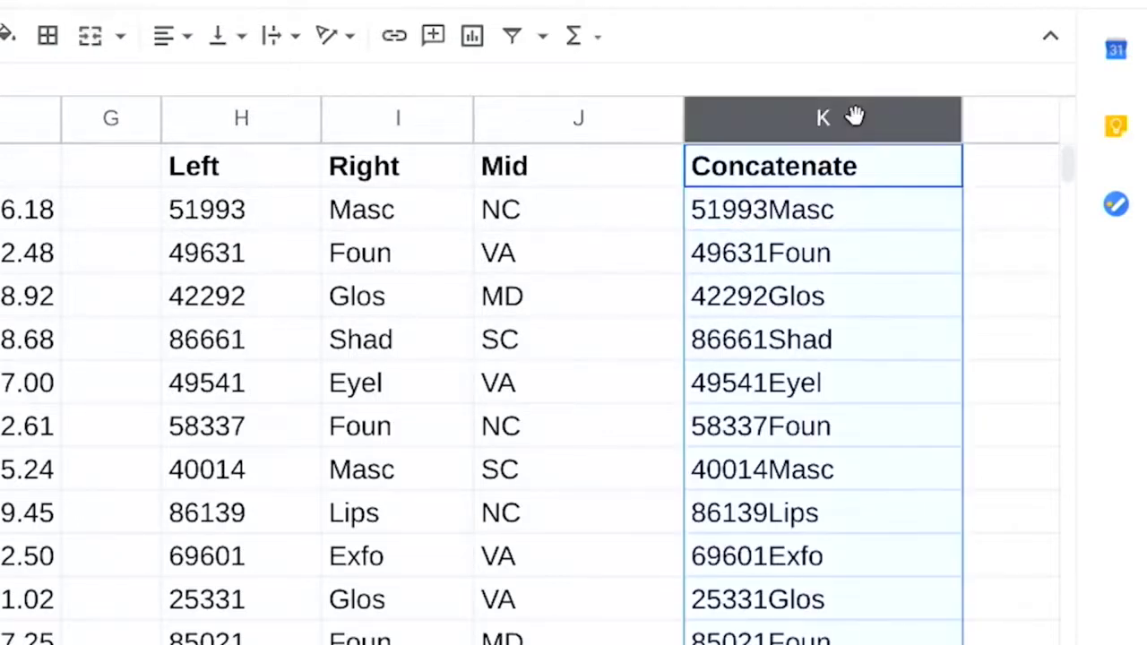
pyautogui.click(762, 212)
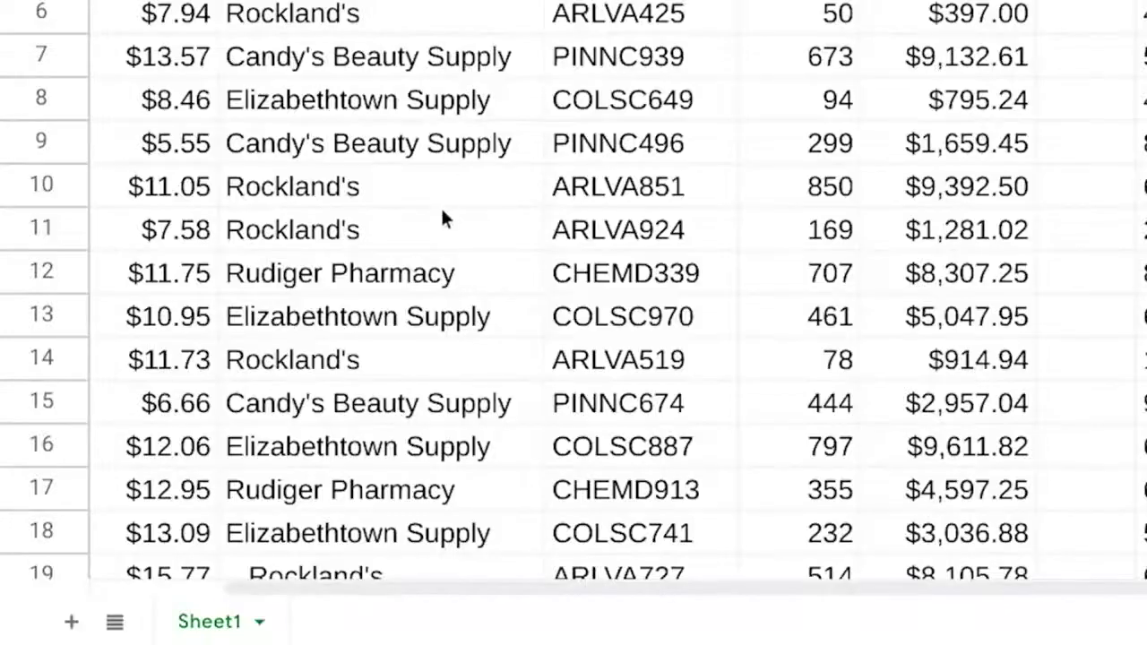
pyautogui.scroll(-2, 443, 218)
pyautogui.click(320, 495)
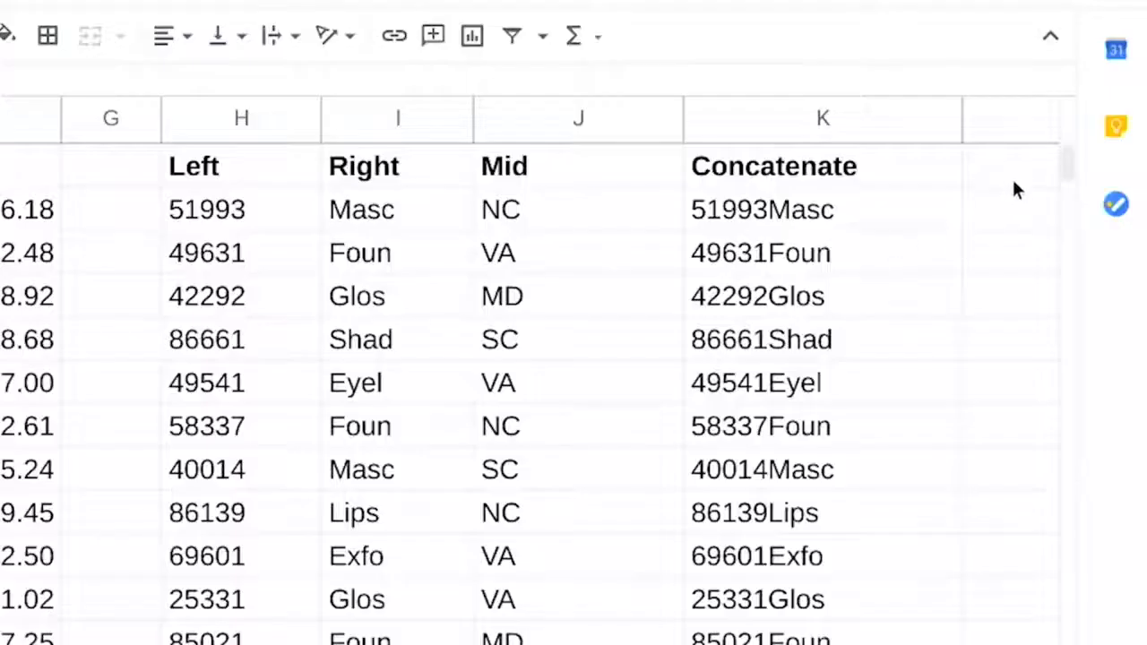
# Add the header "Trim" in cell L1 and enter =TRIM(C2) in cell L2 to remove extra spaces from the client name
pyautogui.click(1015, 176)
pyautogui.write('Trim')
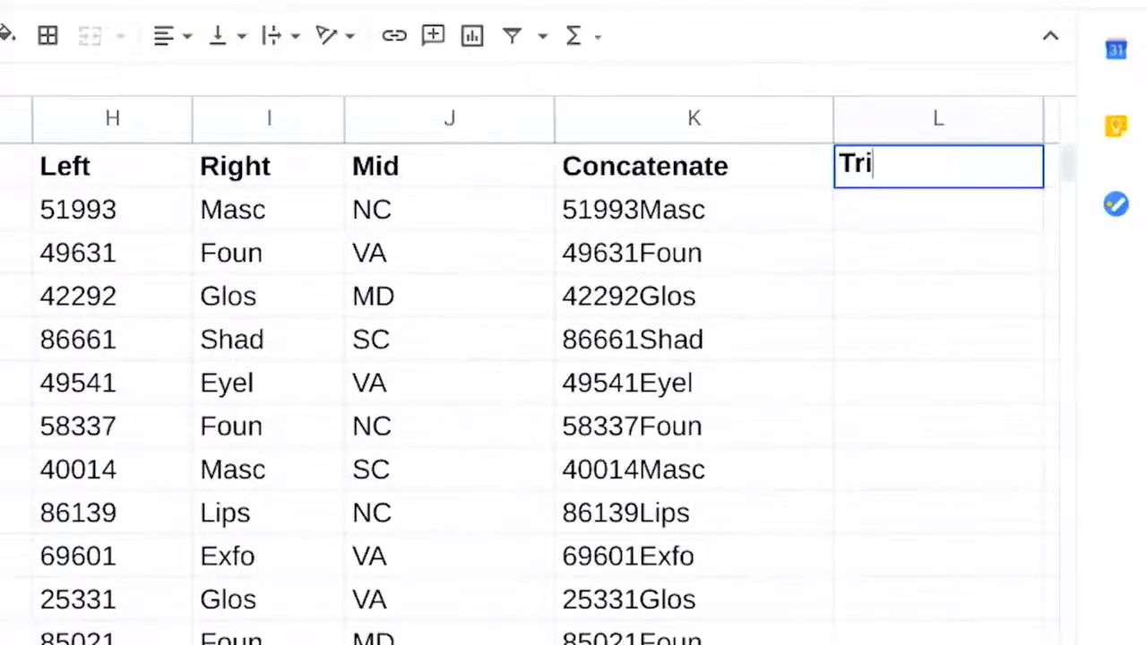
pyautogui.press('Return')
pyautogui.write('=TRIM(')
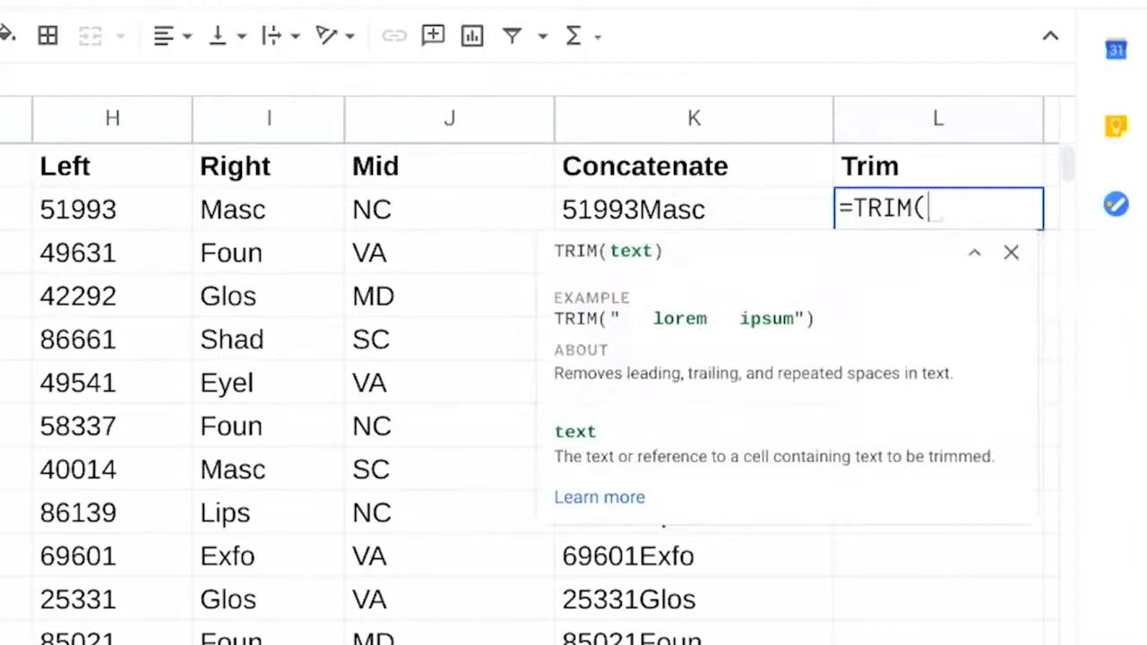
pyautogui.write('C2')
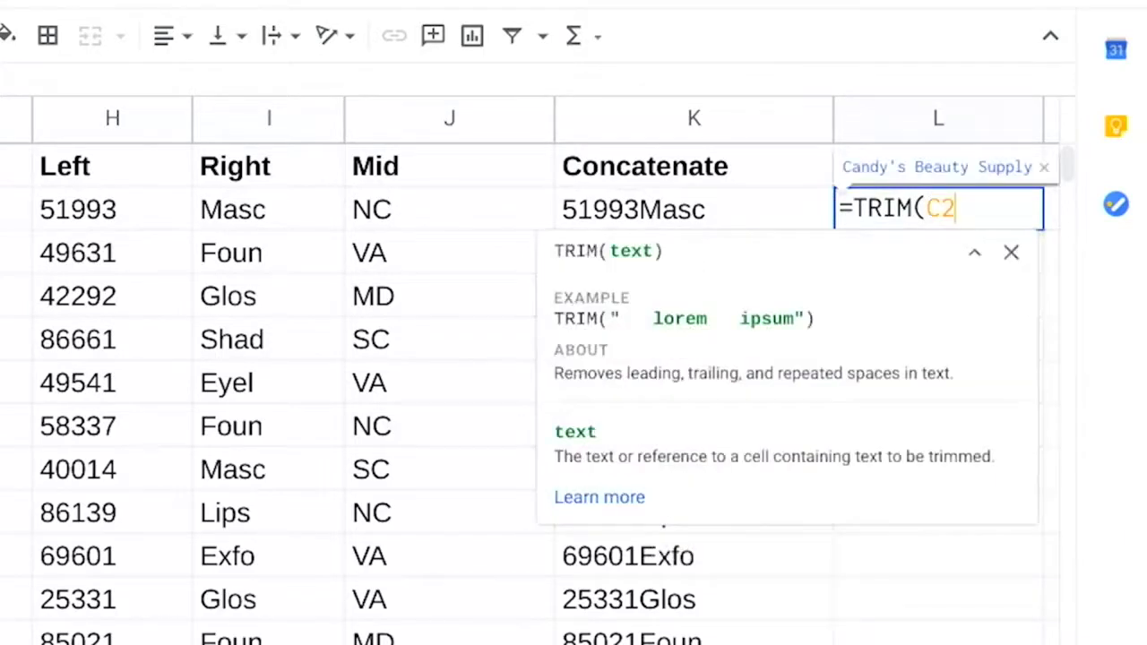
pyautogui.write(')')
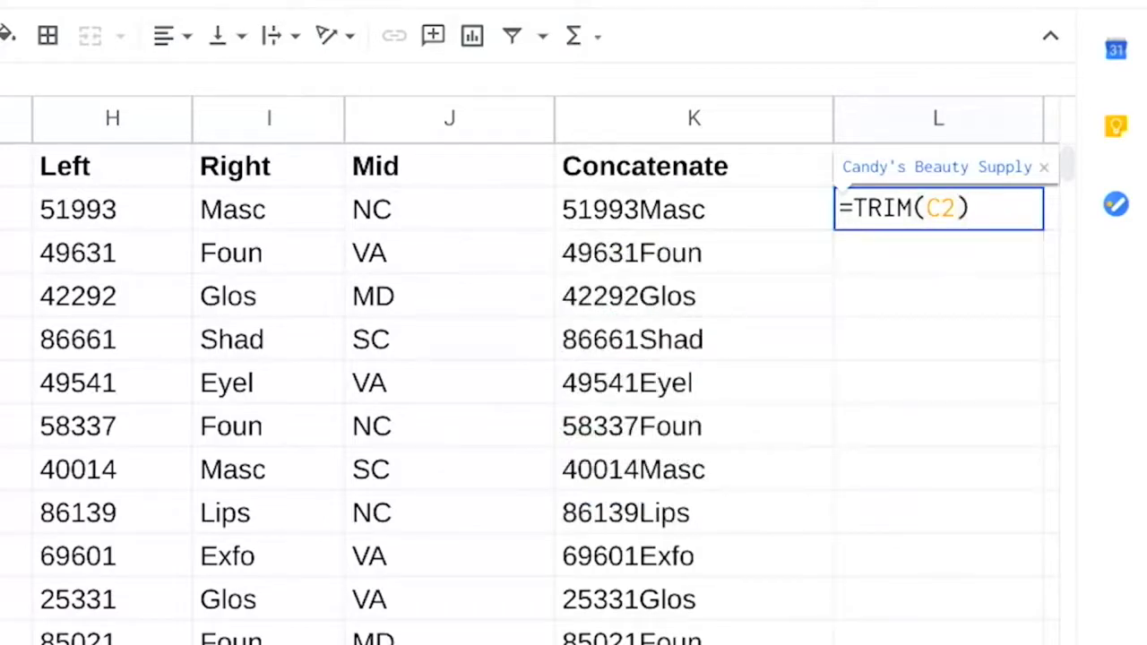
pyautogui.press('Return')
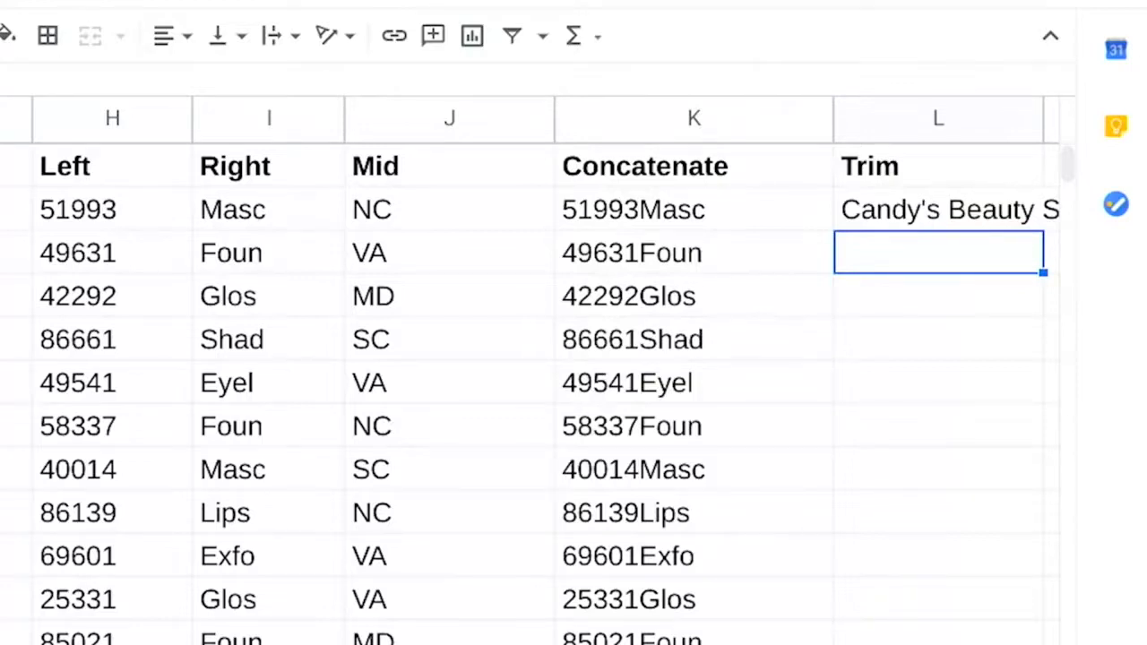
# Fill the TRIM formula down column L and compare the row 19 result with the indented client name in column C
pyautogui.hscroll(6, 623, 565)
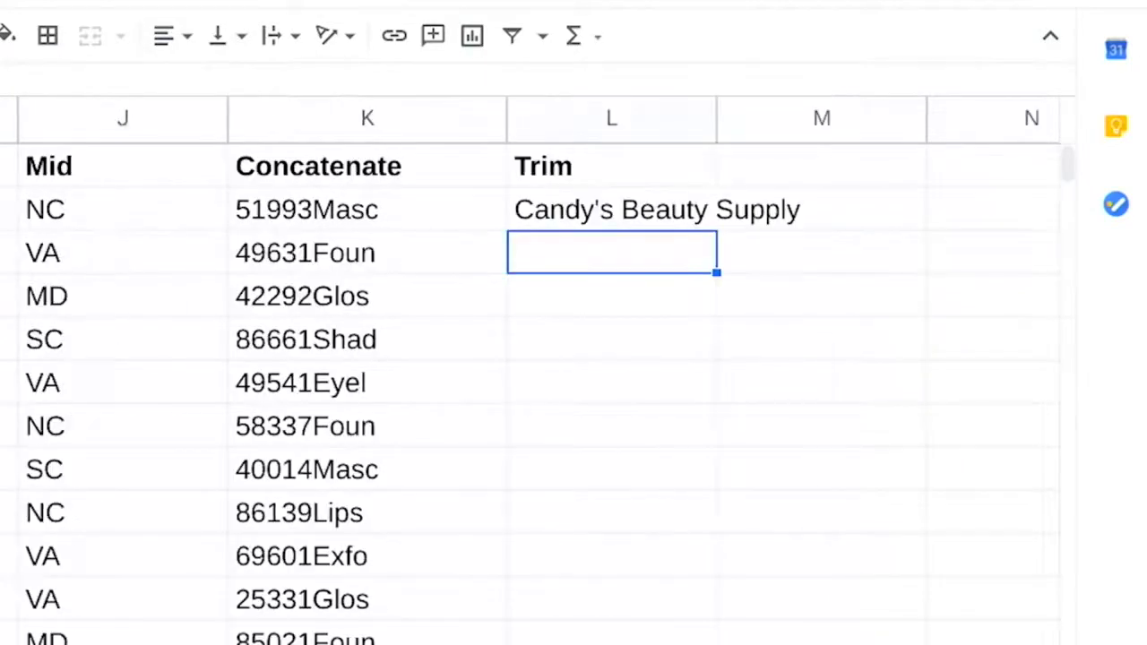
pyautogui.click(500, 206)
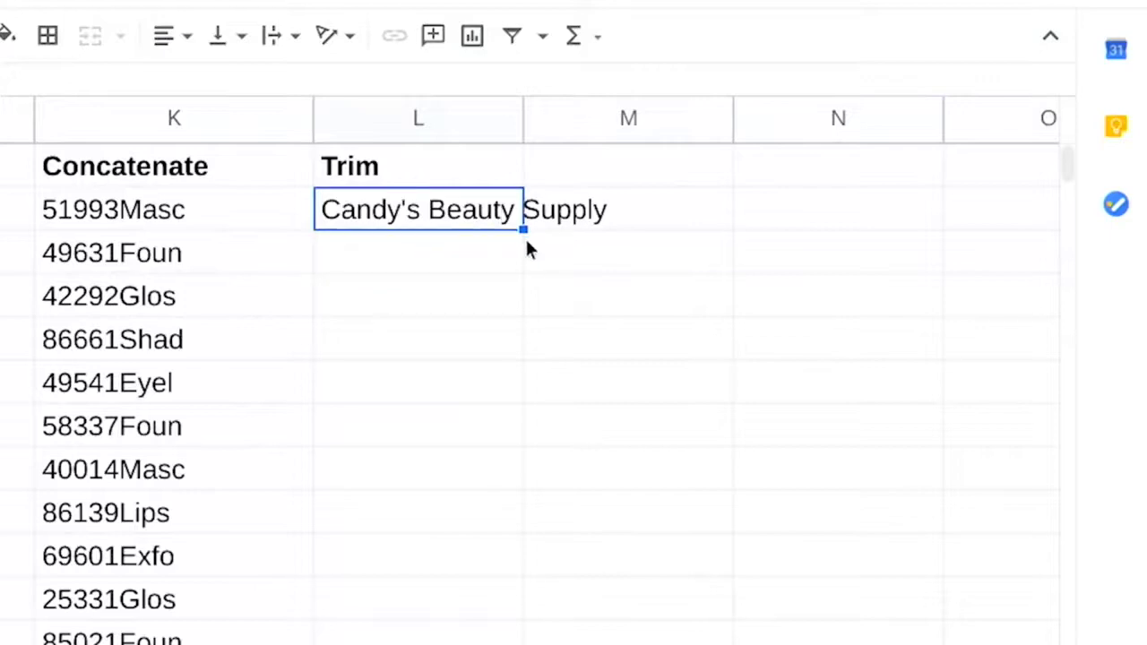
pyautogui.doubleClick(525, 230)
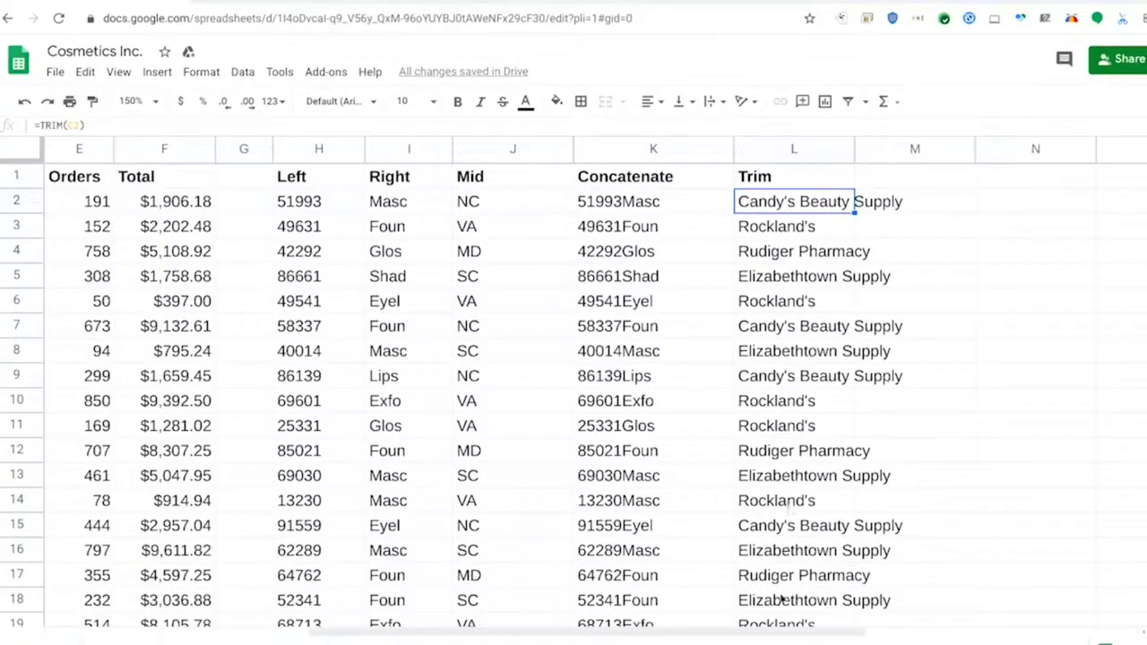
pyautogui.scroll(-1, 779, 602)
pyautogui.click(778, 602)
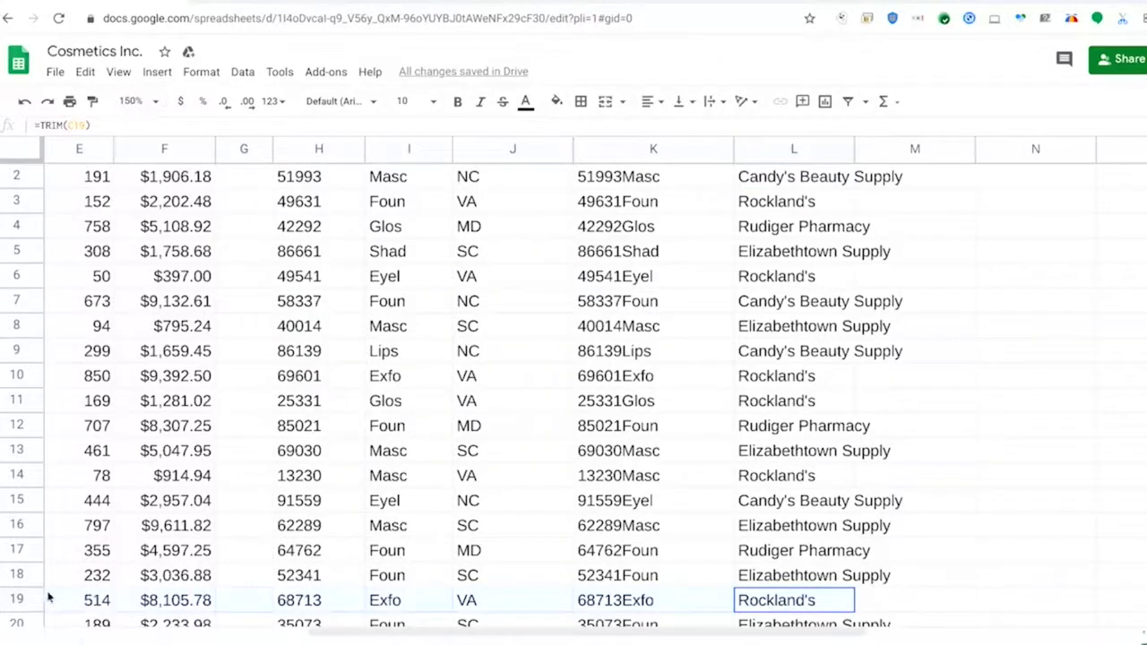
pyautogui.hscroll(-3, 182, 605)
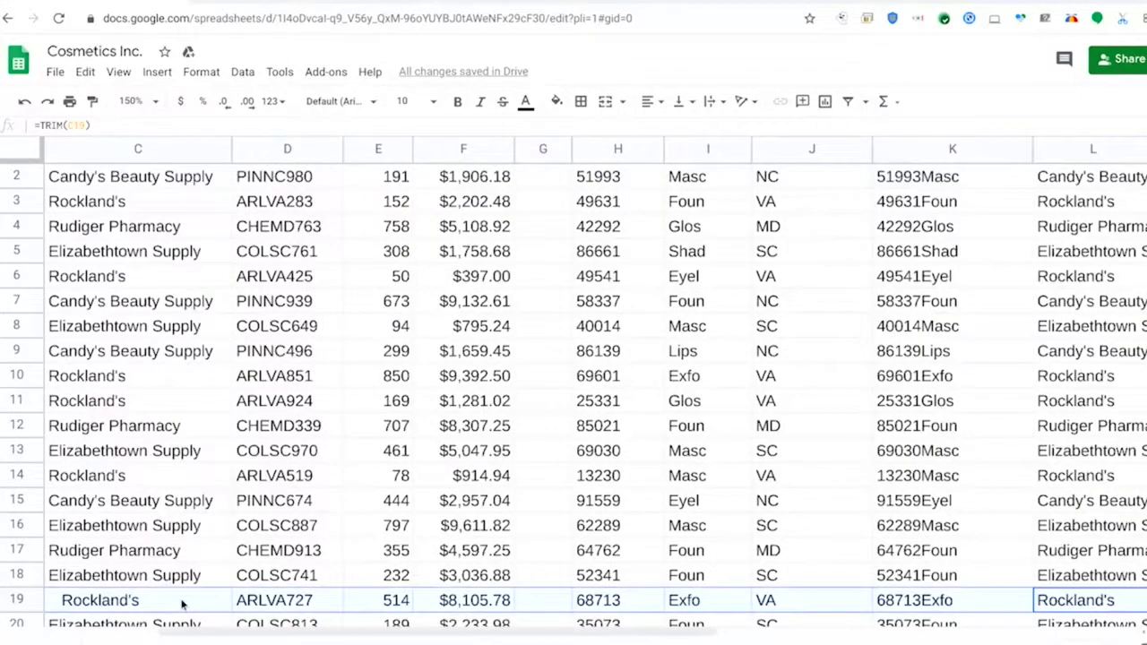
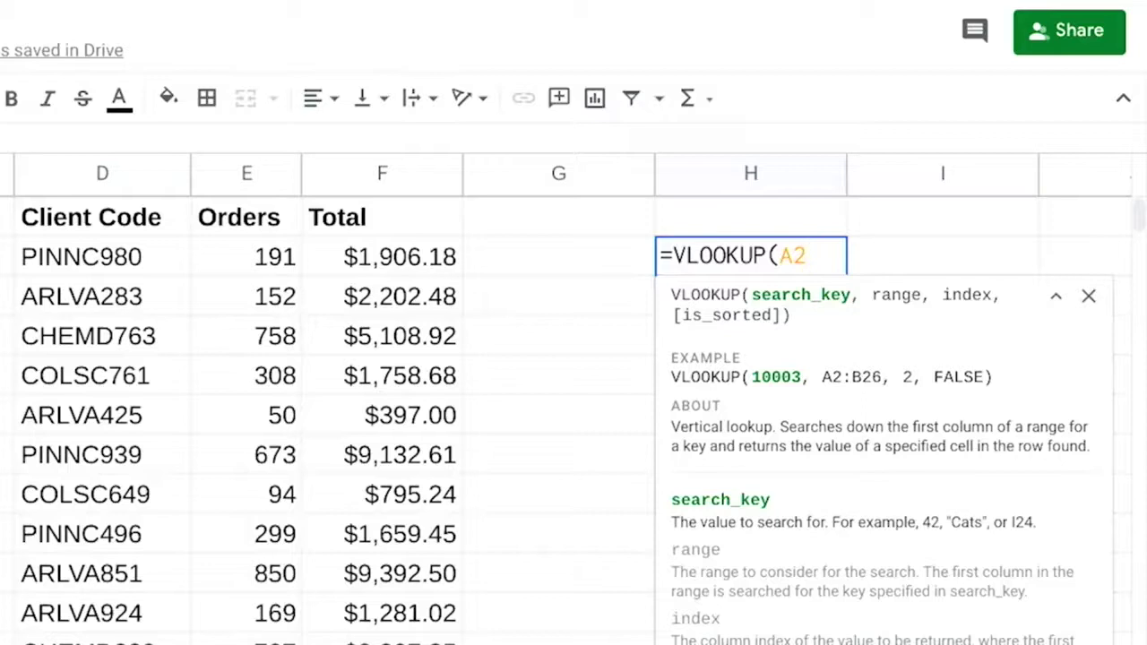
# Try the mixed references $A2 and A$2 as the search key of the VLOOKUP formula in cell H2
pyautogui.press('BackSpace')
pyautogui.press('BackSpace')
pyautogui.write('$A2')
pyautogui.press('BackSpace')
pyautogui.press('BackSpace')
pyautogui.press('BackSpace')
pyautogui.write('A')
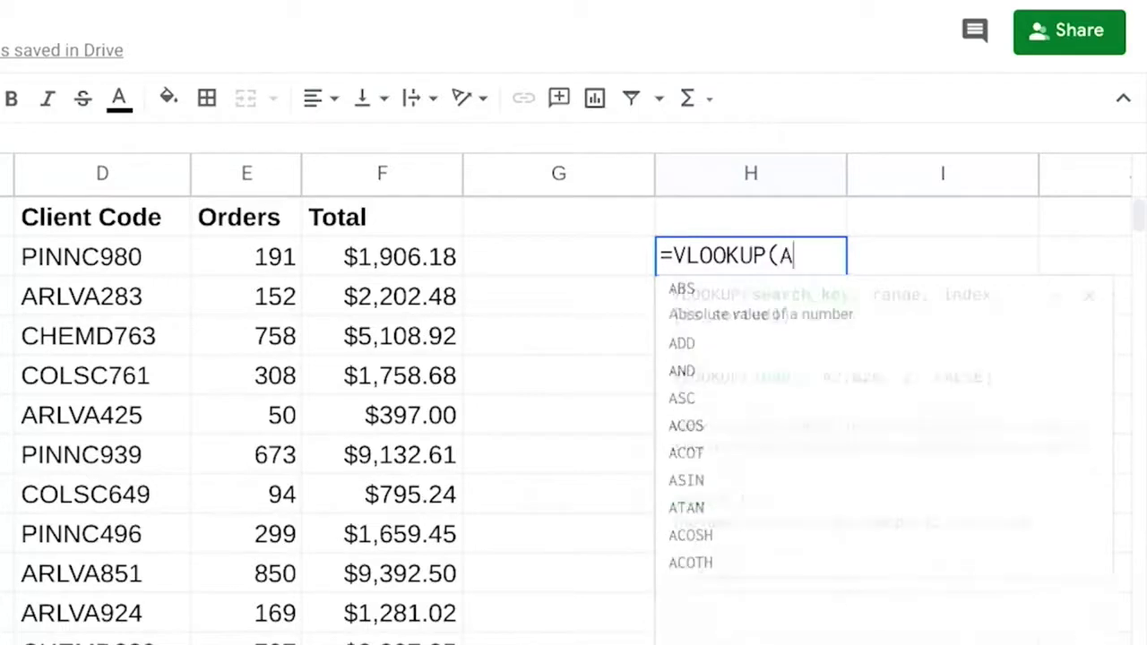
pyautogui.write('$2')
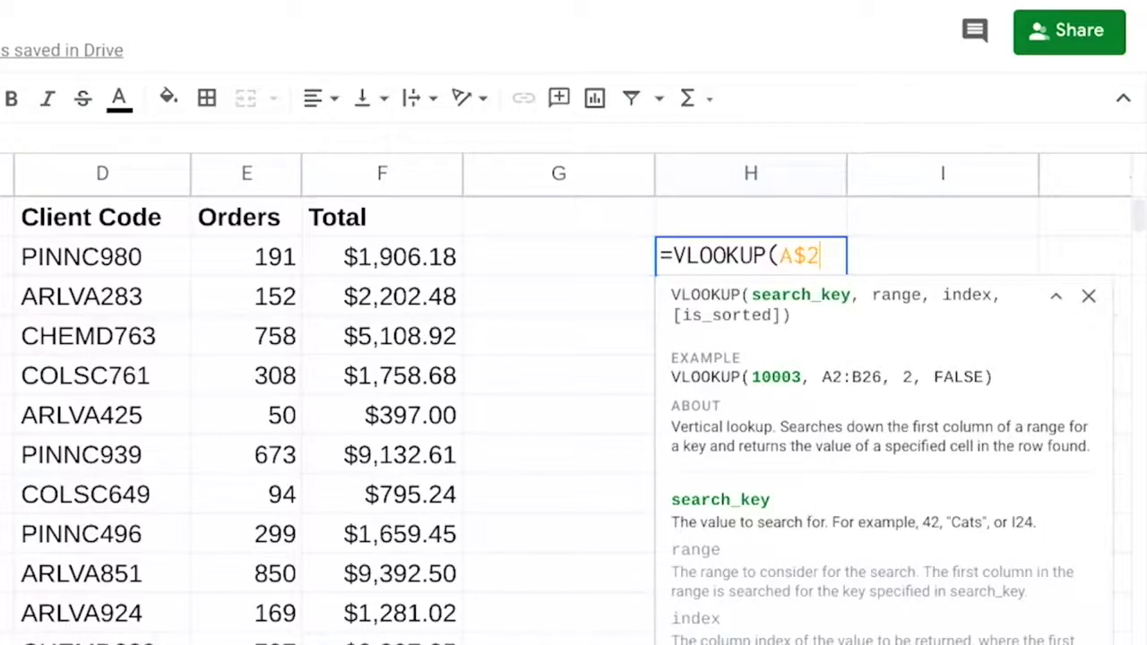
# Try the fully absolute search key $A$2 in the VLOOKUP formula and return it to the relative reference A2
pyautogui.press('BackSpace')
pyautogui.press('BackSpace')
pyautogui.press('BackSpace')
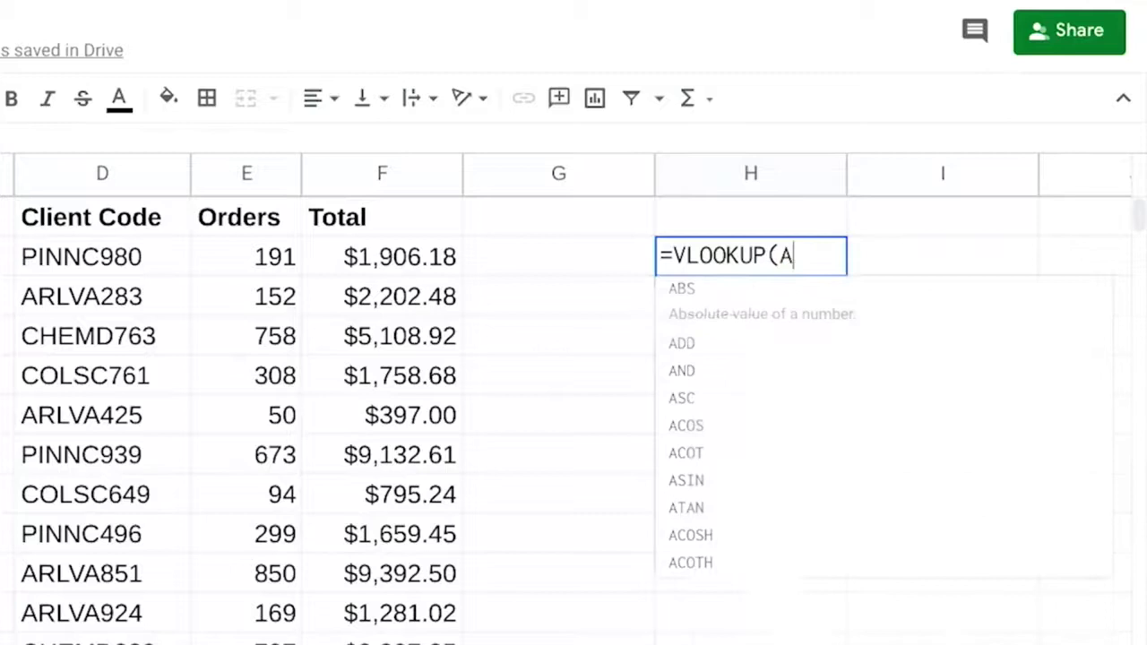
pyautogui.write('$A$')
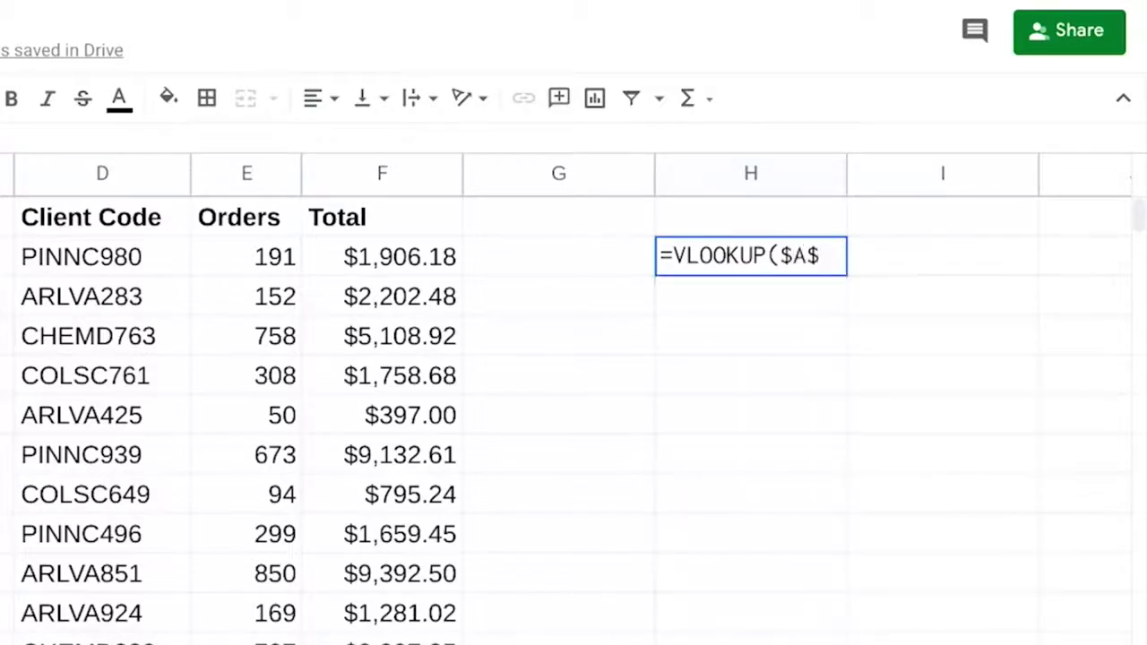
pyautogui.write('2')
pyautogui.press('BackSpace')
pyautogui.press('BackSpace')
pyautogui.press('BackSpace')
pyautogui.press('BackSpace')
pyautogui.write('A2')
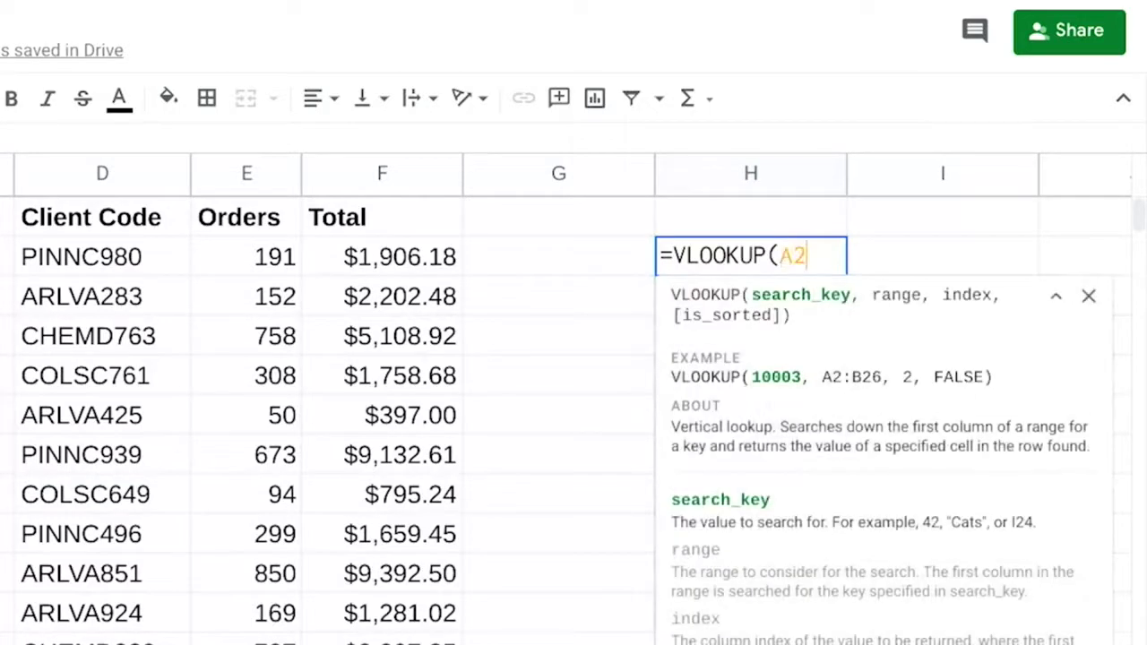
# Complete the VLOOKUP formula in H2 with the range 'Sheet 2'!A1:B31, column index 2 and false for an exact match
pyautogui.write(',')
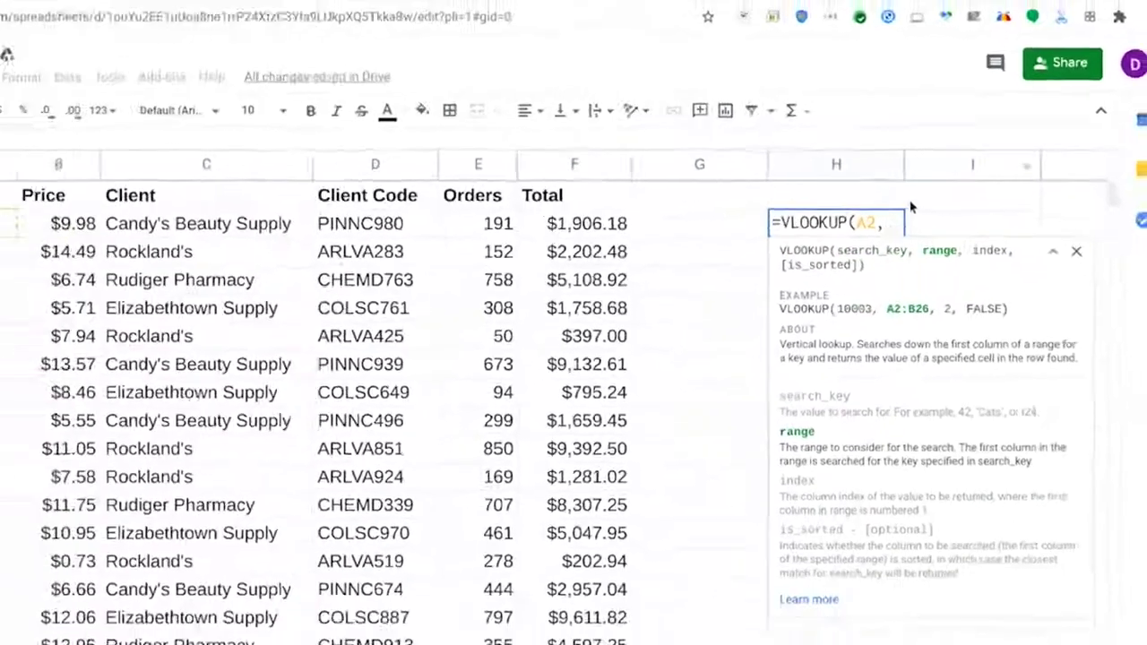
pyautogui.click(295, 629)
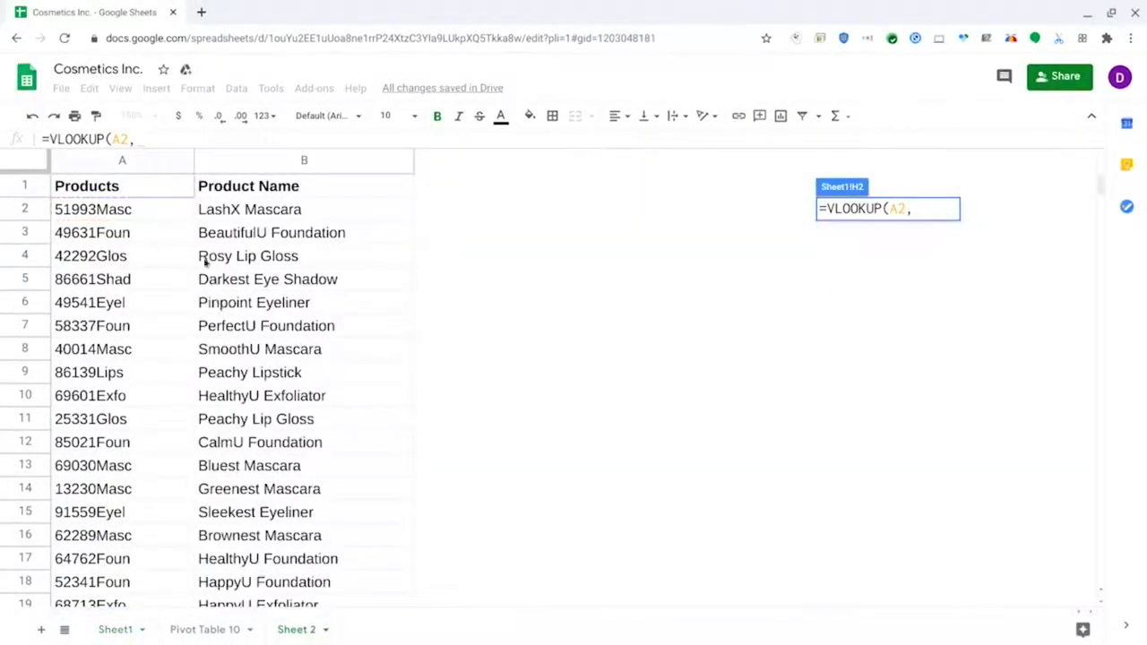
pyautogui.moveTo(165, 186); pyautogui.dragTo(257, 561)
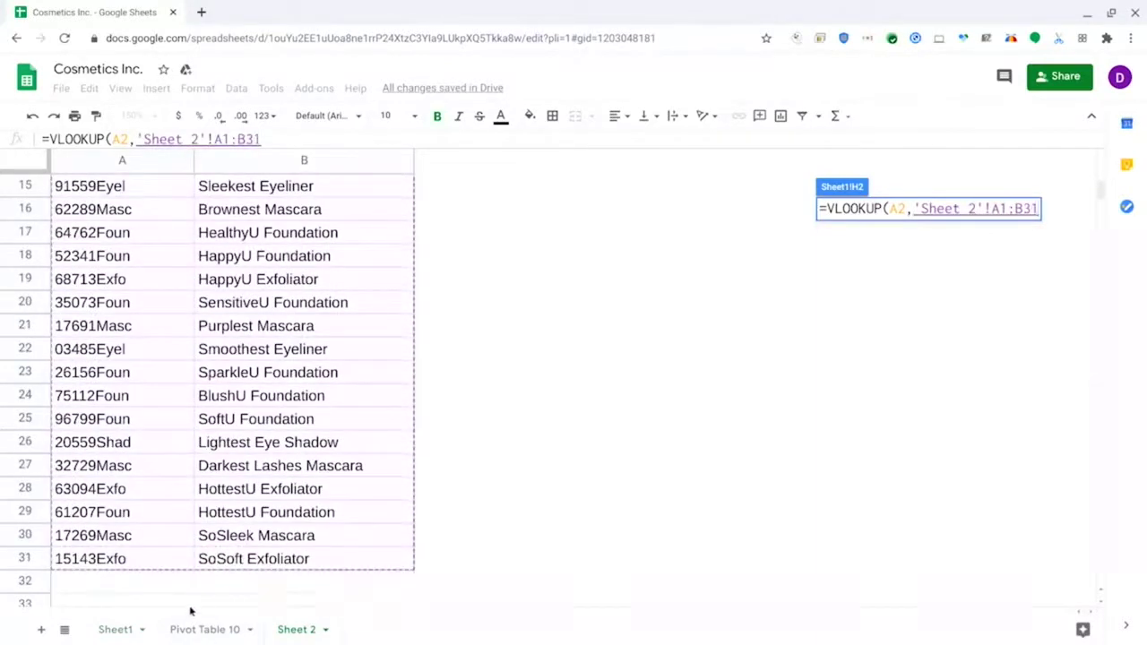
pyautogui.click(117, 628)
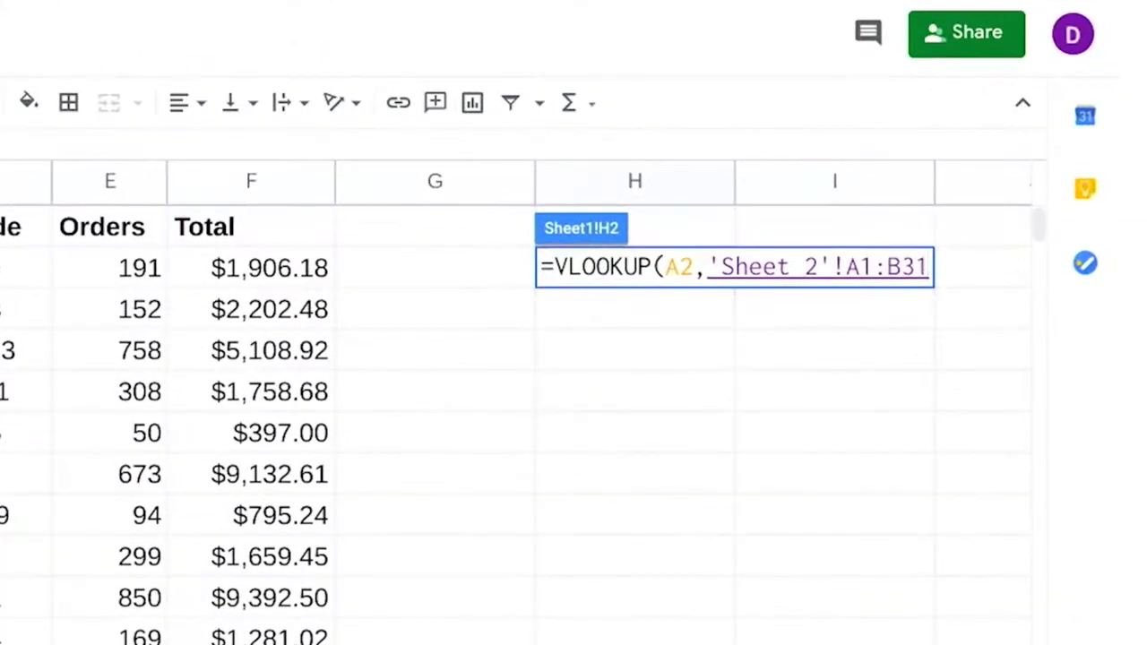
pyautogui.write(',2')
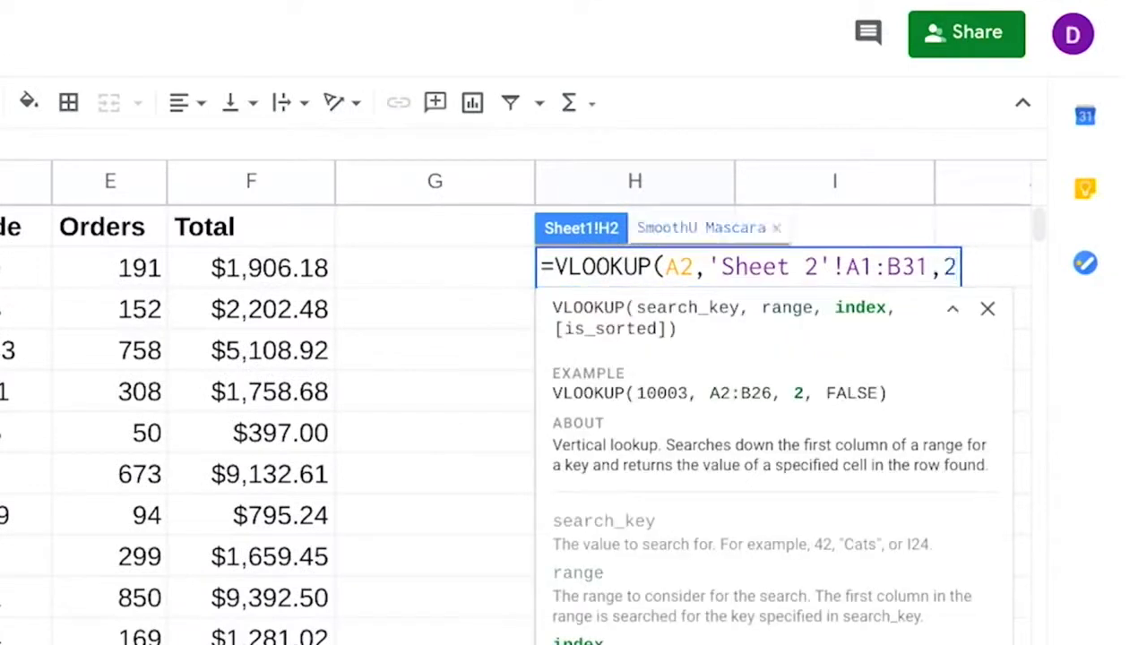
pyautogui.write(',fa')
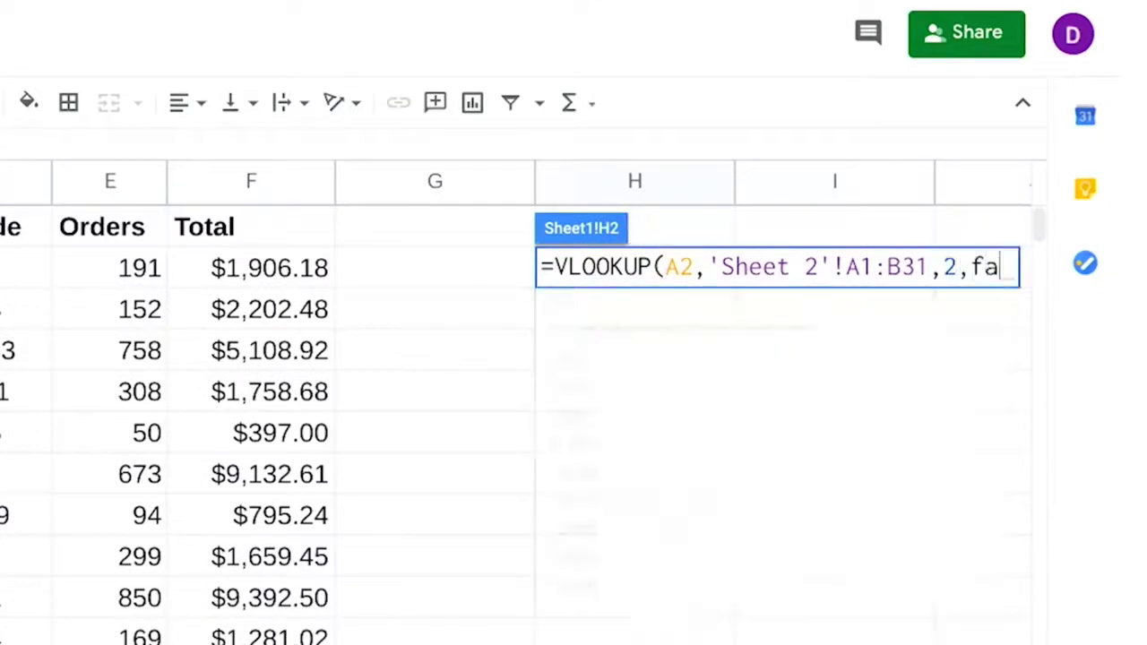
pyautogui.write('lse)')
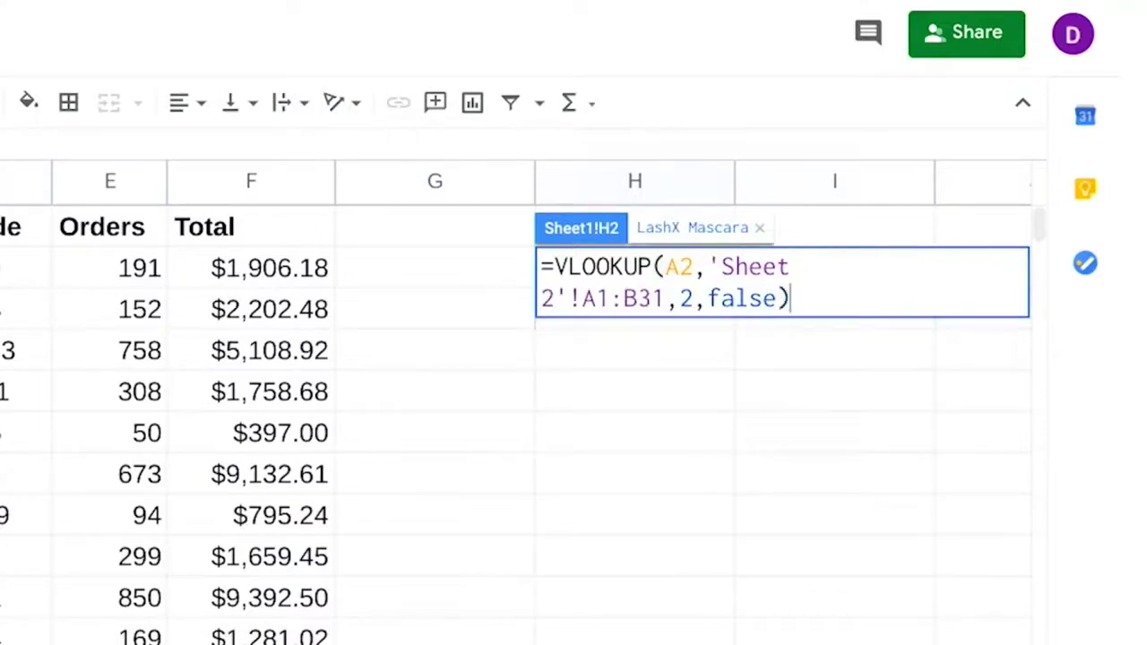
pyautogui.press('Return')
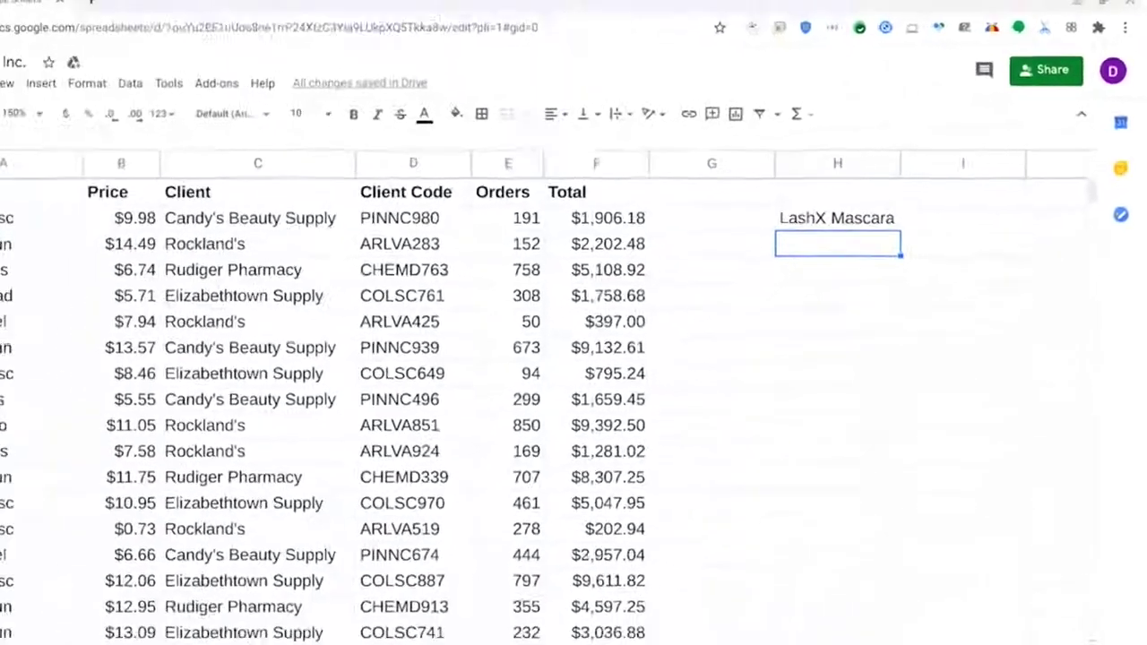
# Fill the VLOOKUP formula from H2 down to H31 and review the looked-up product names
pyautogui.click(876, 212)
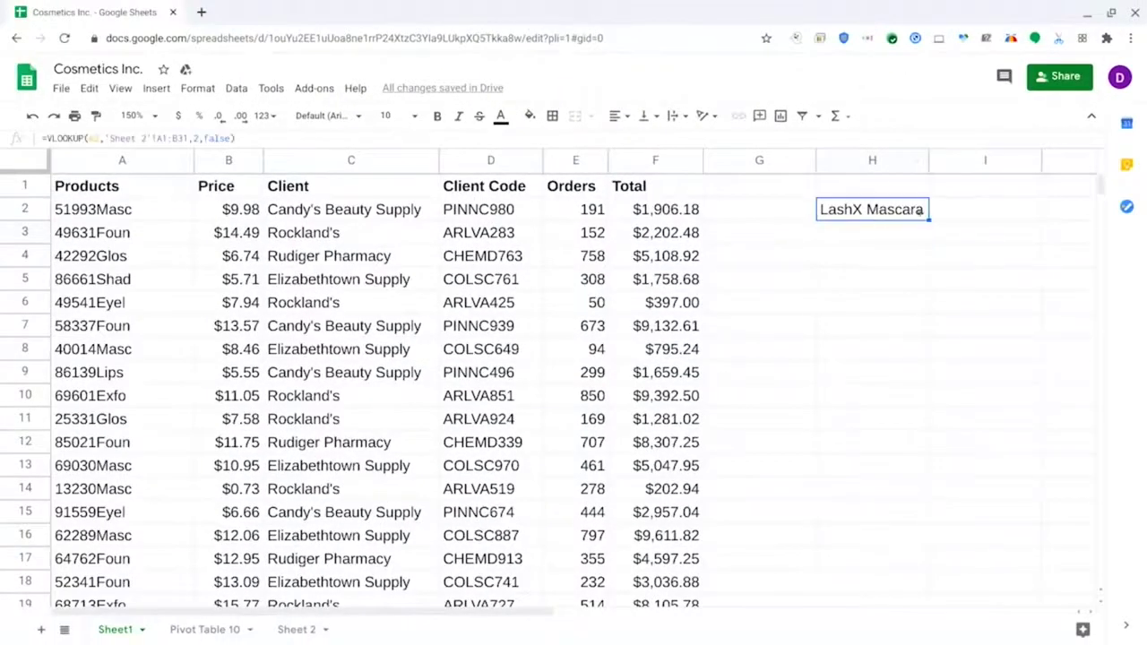
pyautogui.moveTo(928, 219); pyautogui.dragTo(879, 490)
pyautogui.scroll(-2, 883, 374)
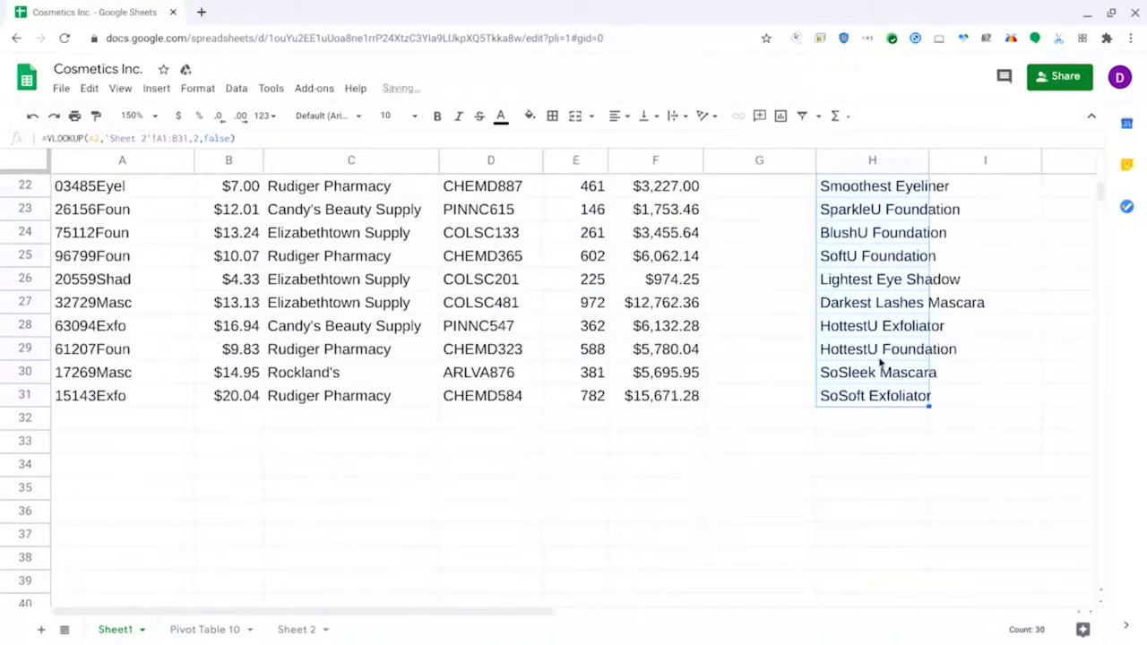
pyautogui.scroll(7, 881, 370)
pyautogui.click(893, 215)
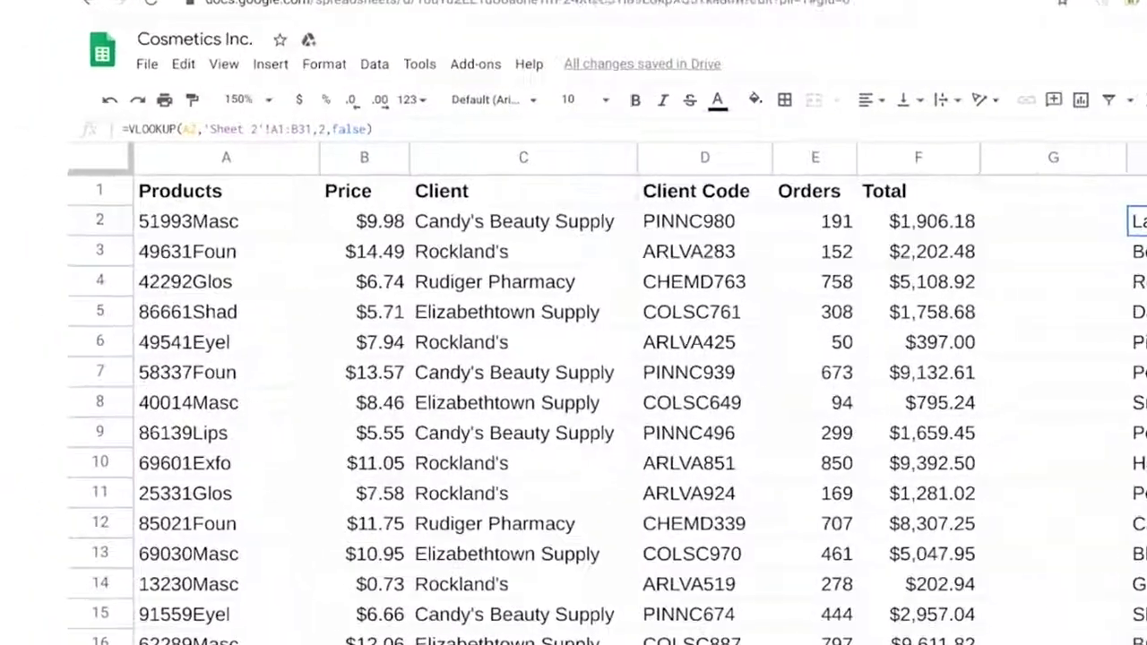
# Search all sheets for the product code 15143exfo with Find and replace and select the row containing it
pyautogui.rightClick(166, 190)
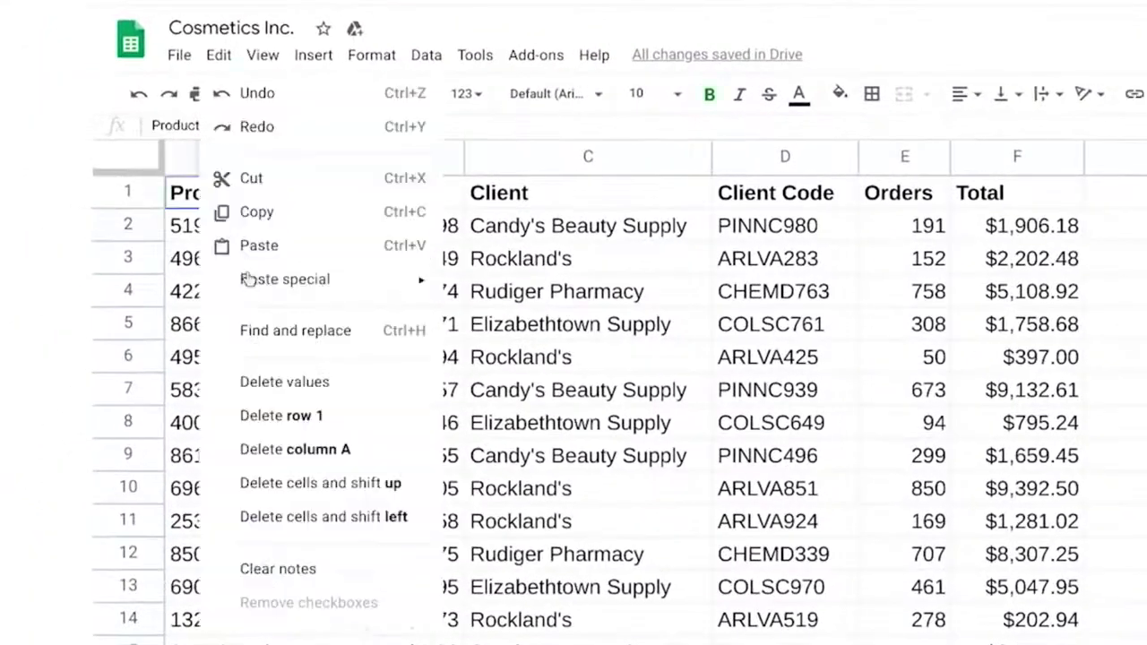
pyautogui.click(275, 345)
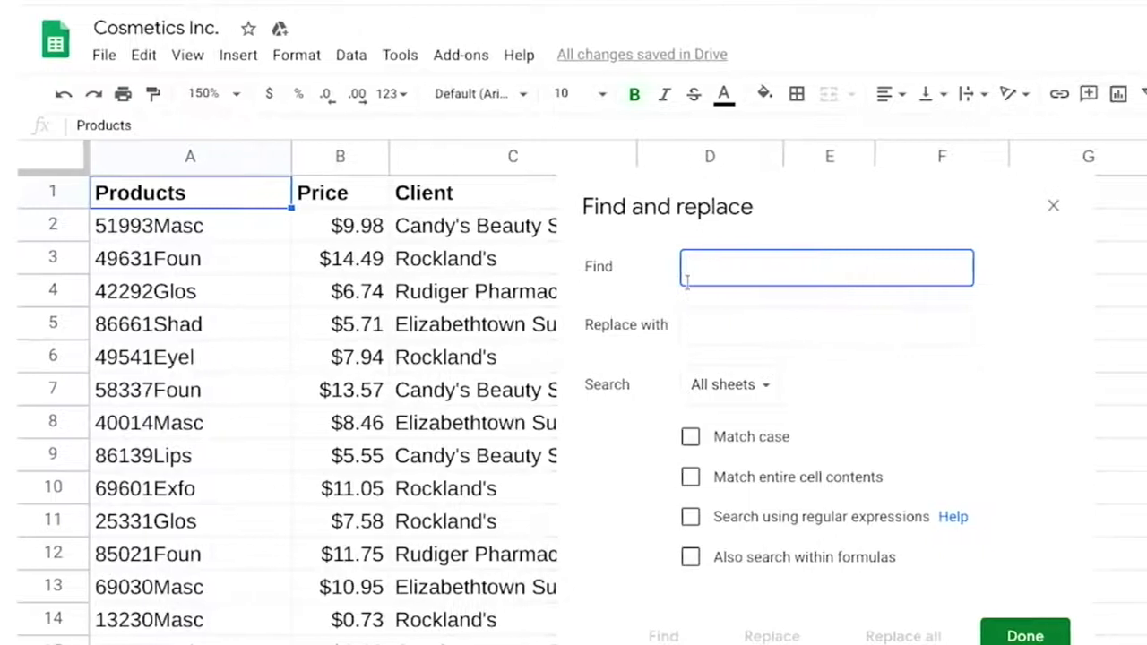
pyautogui.write('151')
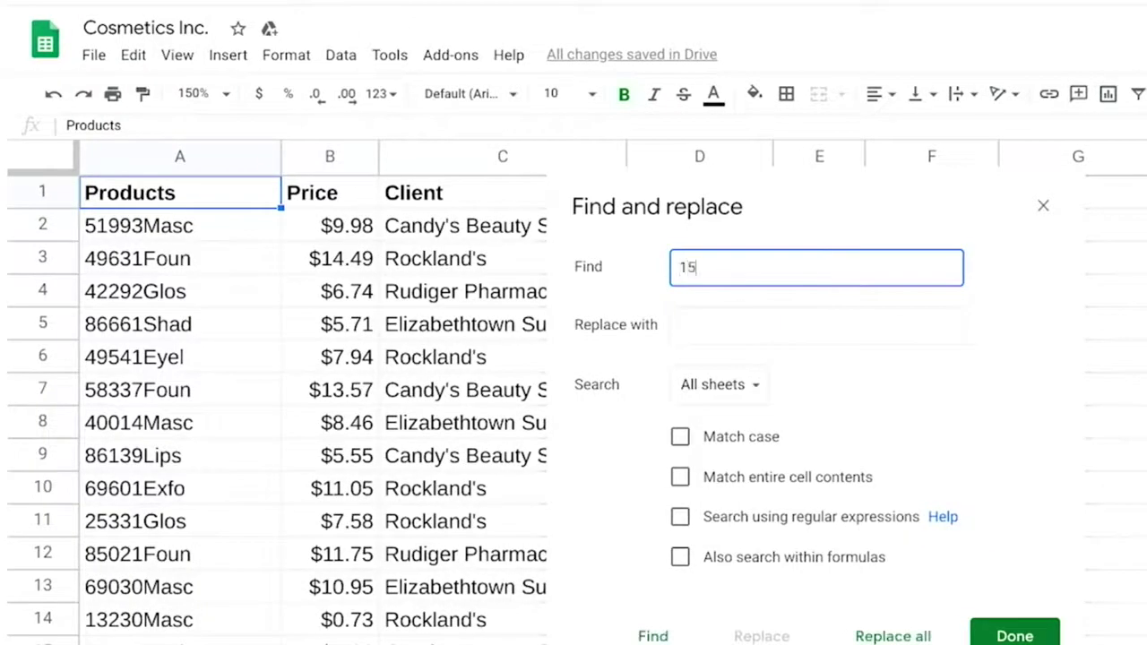
pyautogui.write('43exfo')
pyautogui.click(627, 636)
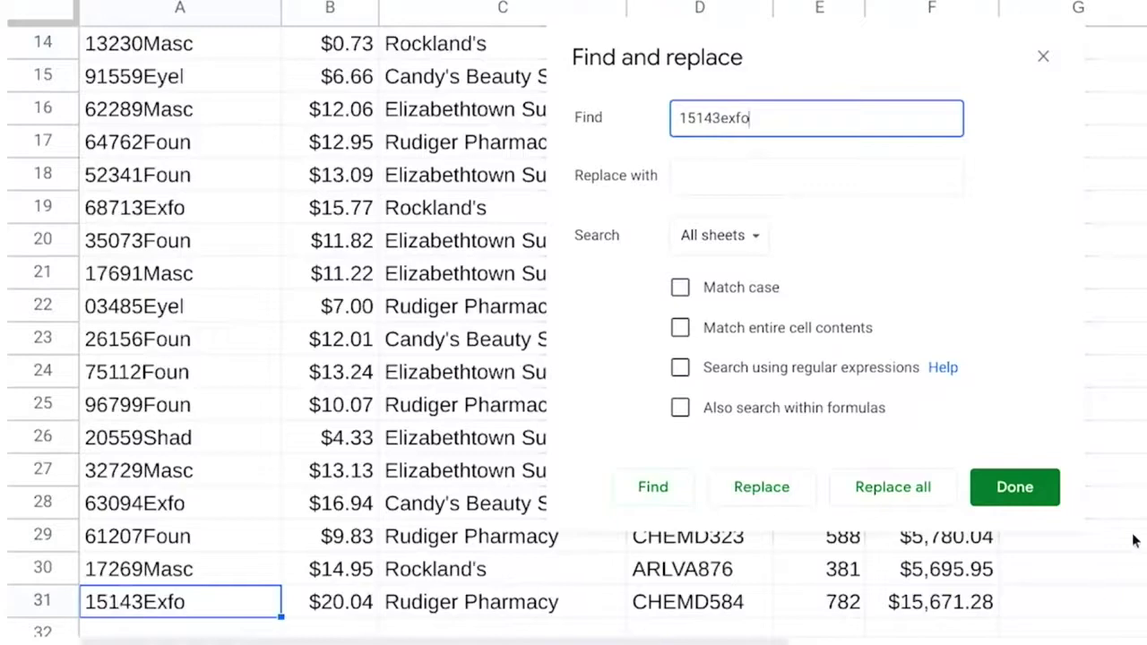
pyautogui.click(1014, 486)
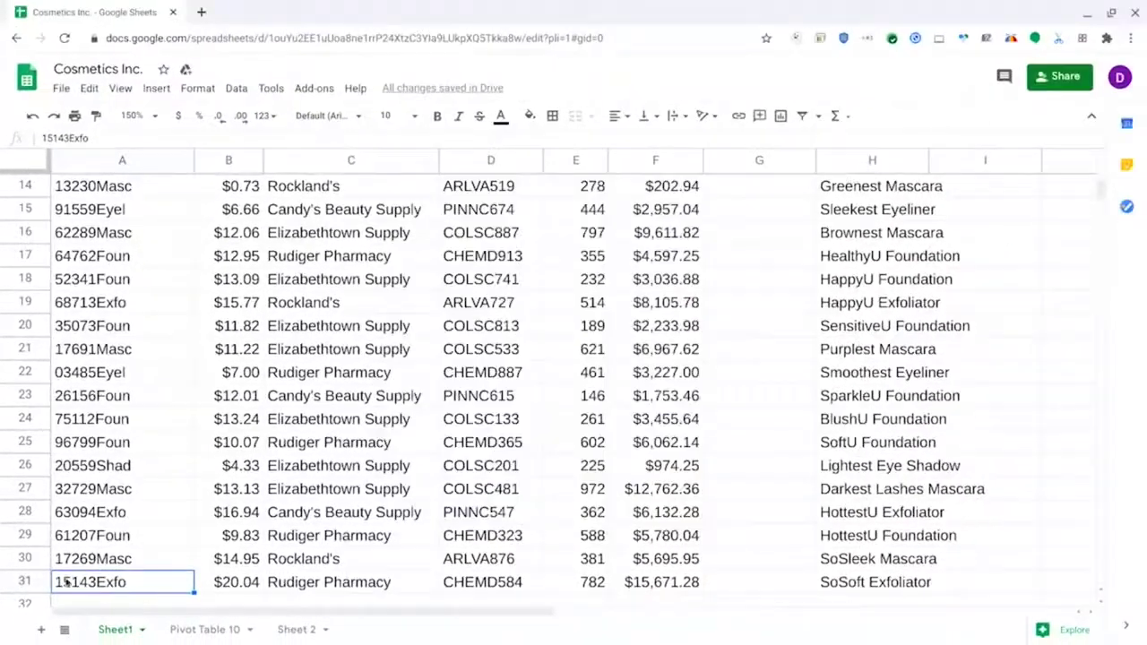
pyautogui.click(27, 581)
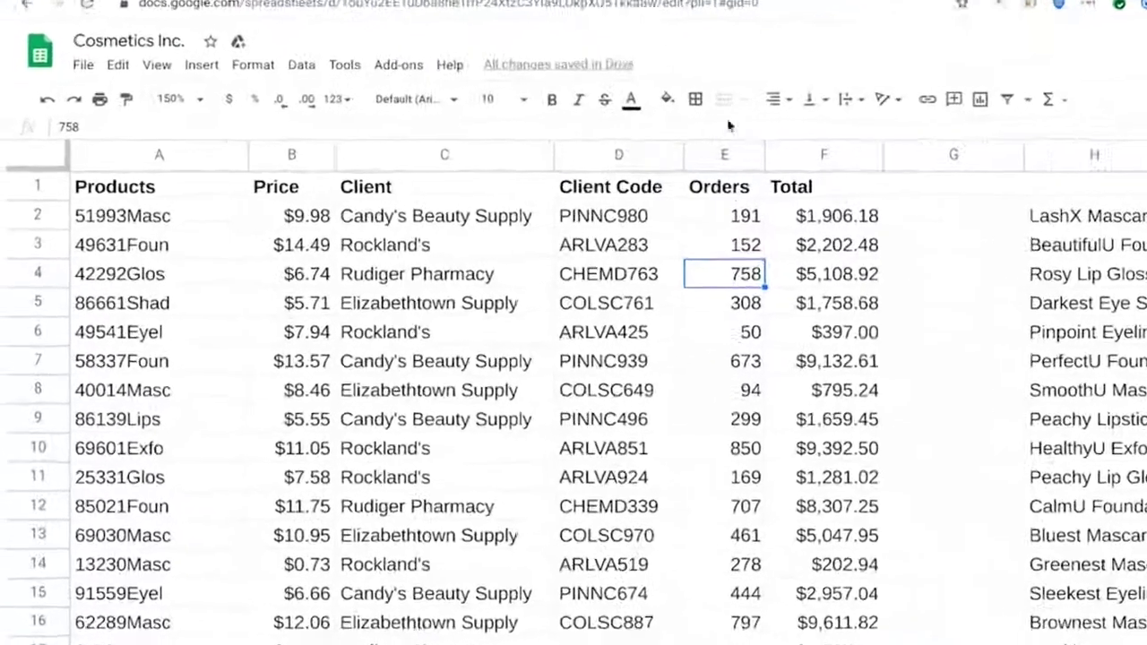
# Insert a column chart of the Price data in column B
pyautogui.click(337, 153)
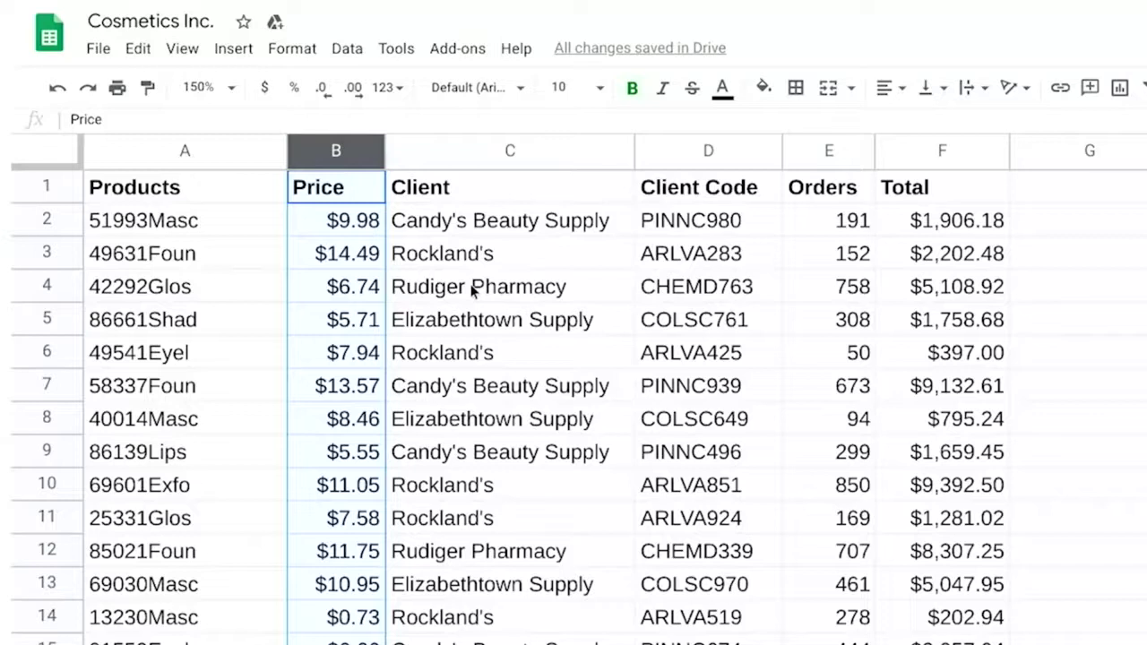
pyautogui.moveTo(343, 148)
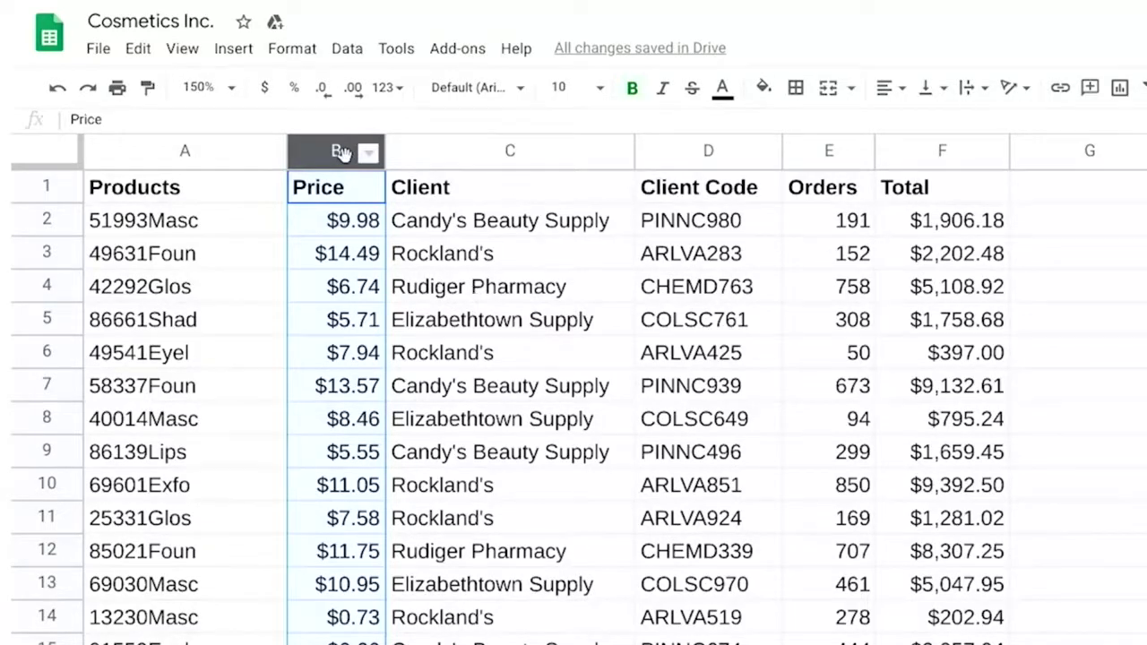
pyautogui.click(232, 52)
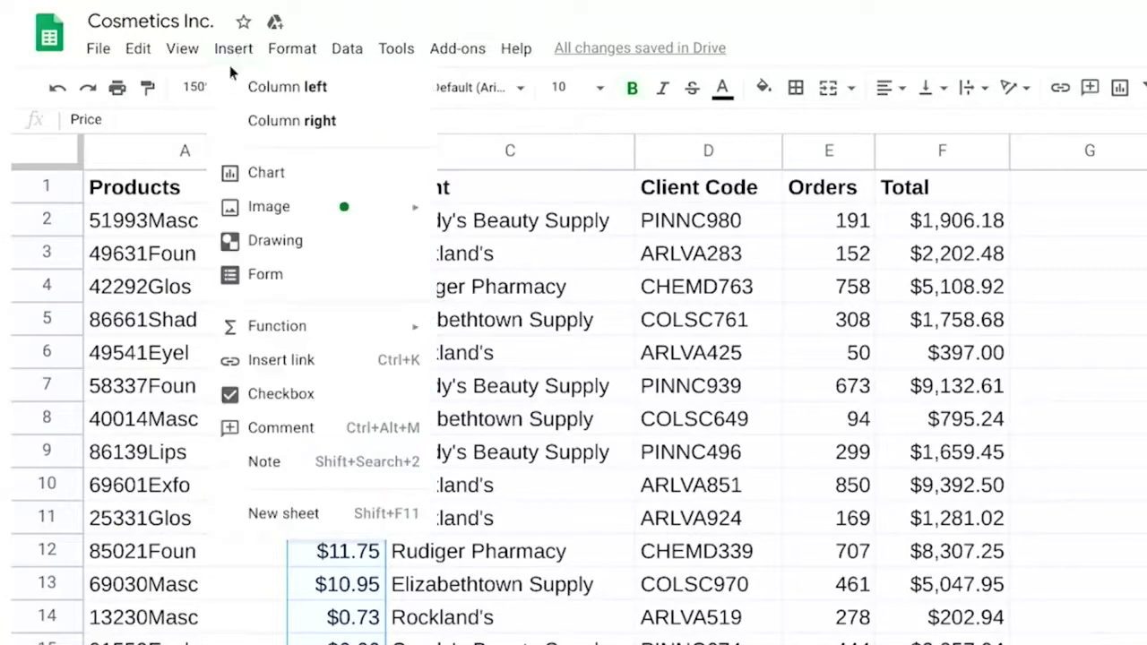
pyautogui.press('Escape')
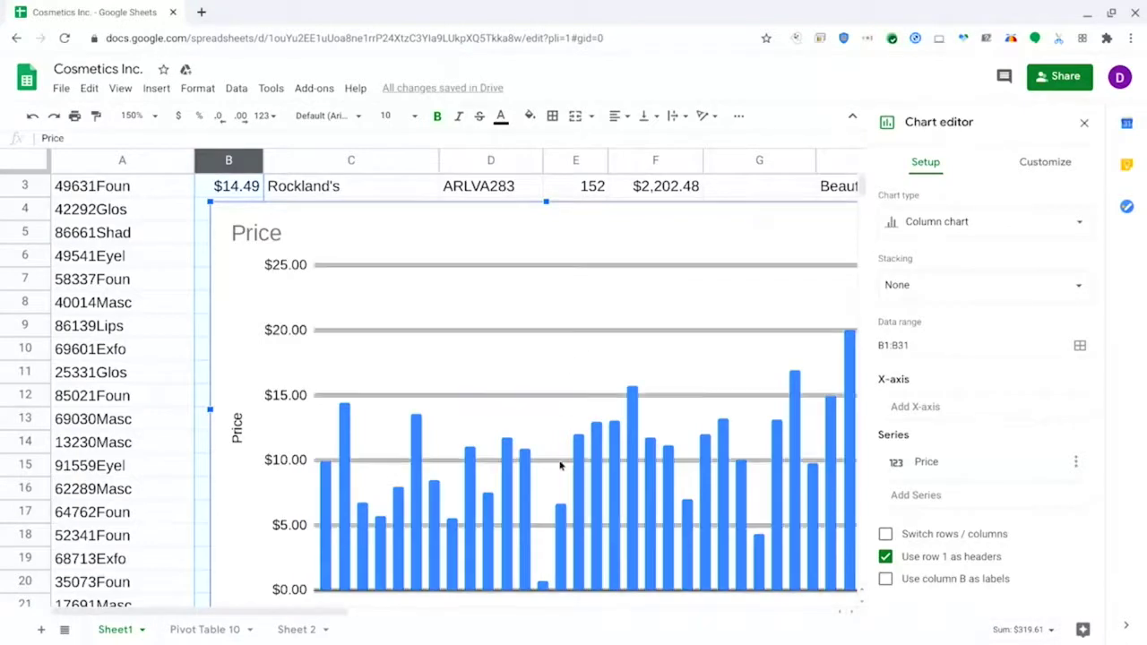
# Examine the shortest bar in the Price chart and move the chart aside to uncover the price column
pyautogui.scroll(-2, 535, 544)
pyautogui.click(542, 535)
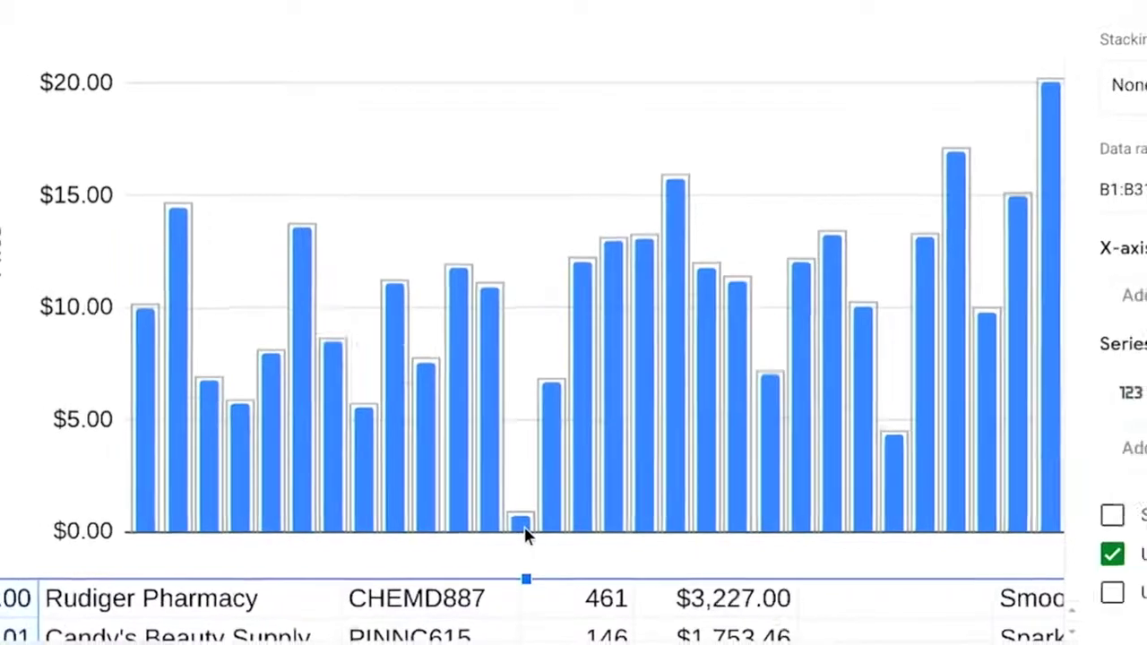
pyautogui.click(163, 148)
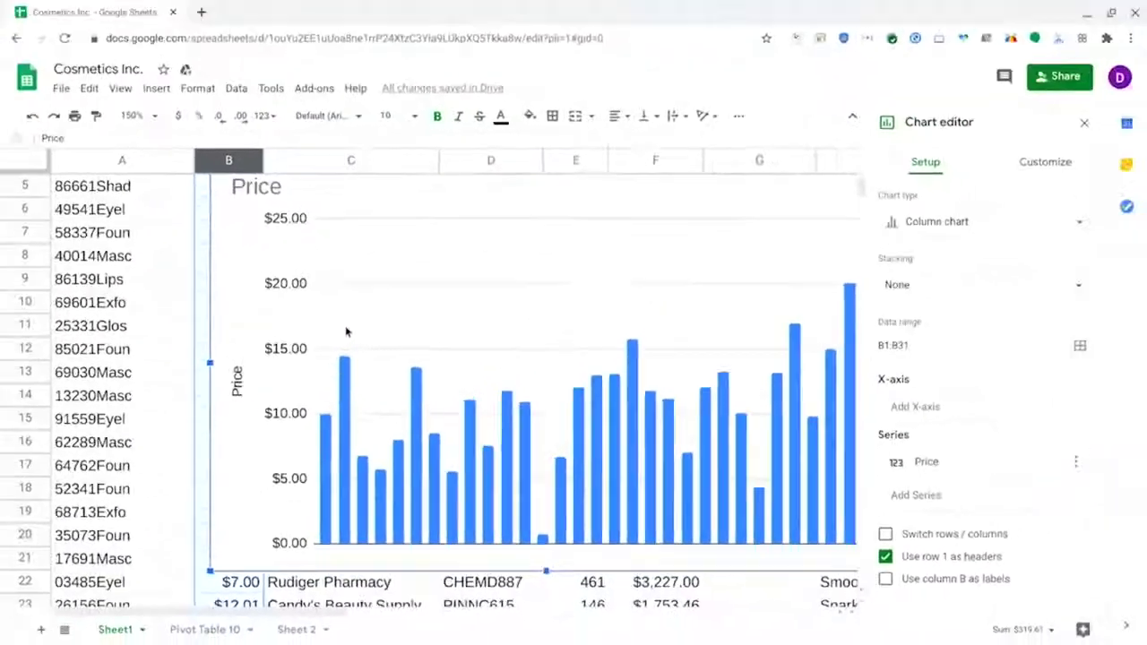
pyautogui.moveTo(217, 451); pyautogui.dragTo(479, 448)
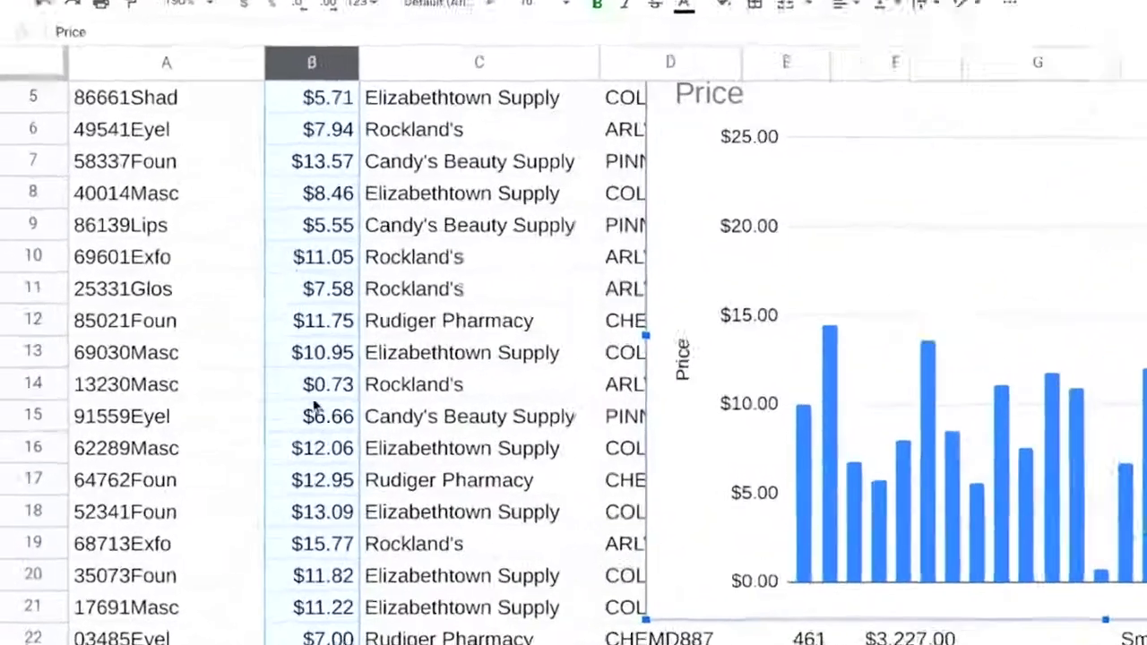
# Set the price of product 13230Masc in cell B14 to 7.30
pyautogui.click(309, 390)
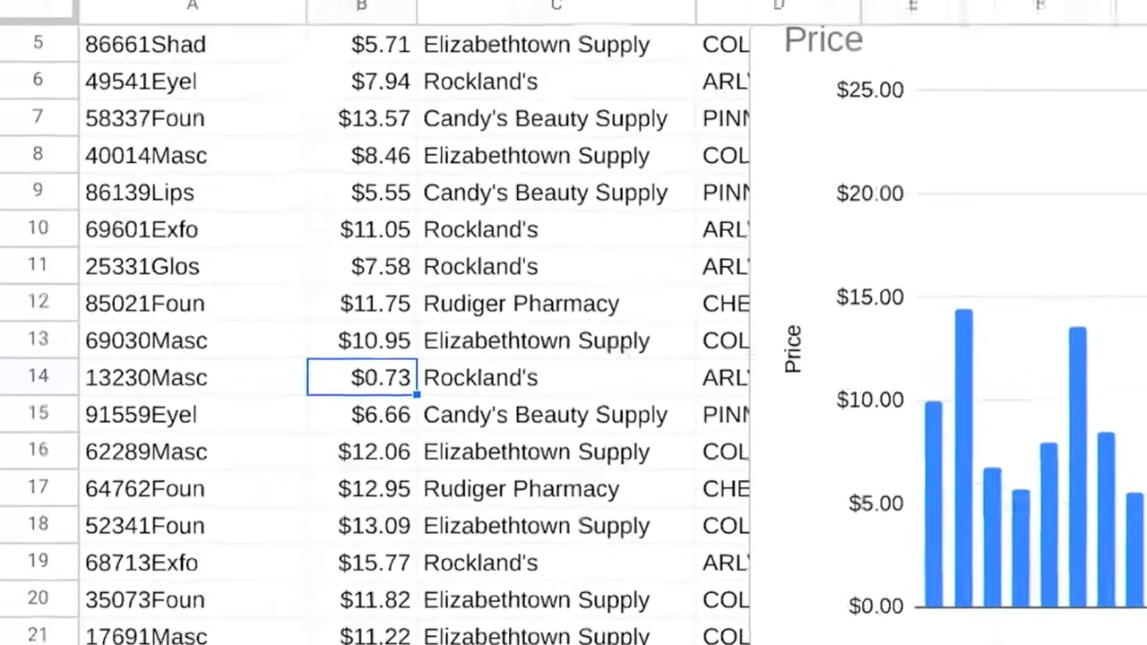
pyautogui.write('7.30')
pyautogui.press('Return')
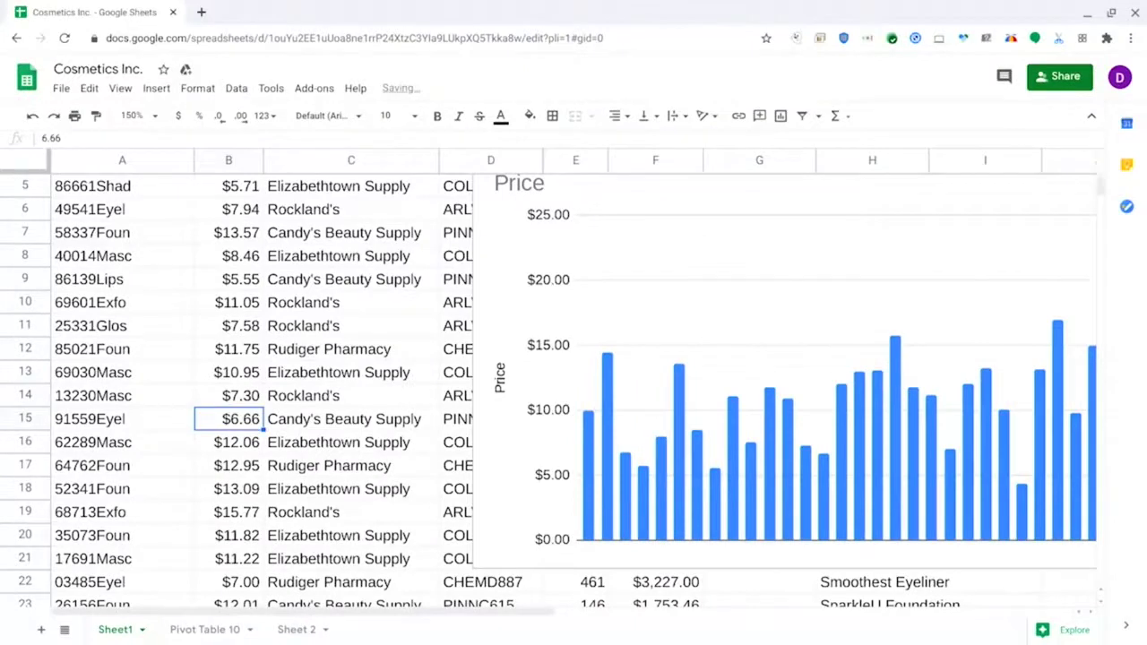
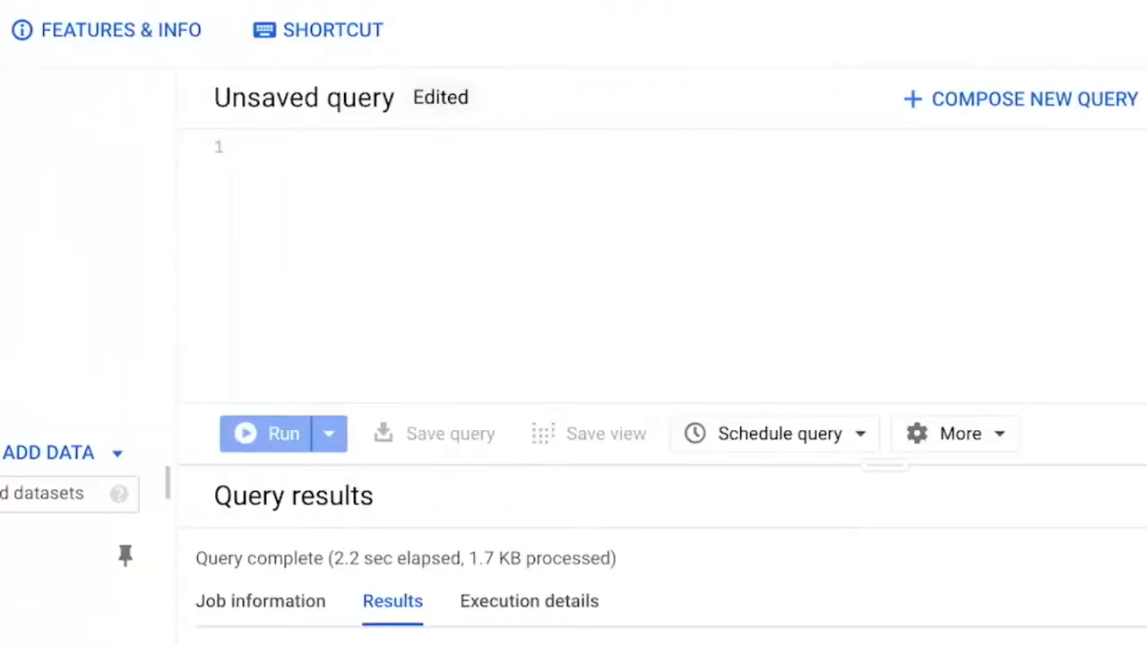
# Switch to the BigQuery editor and begin a query with SELECT customer_id
pyautogui.write('SELECT')
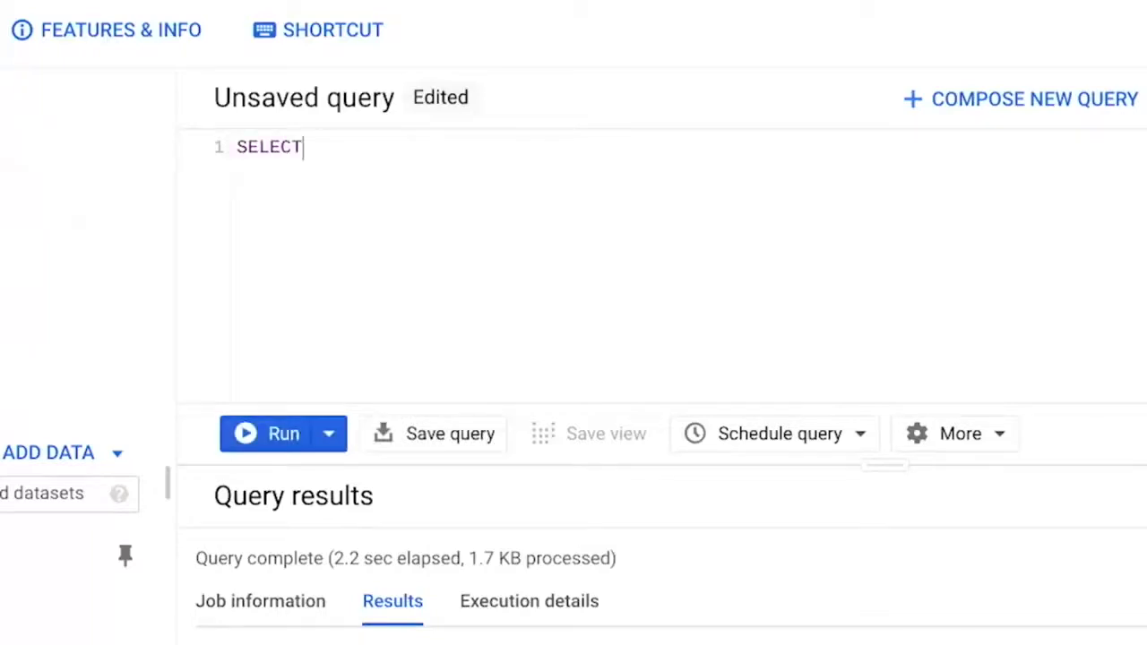
pyautogui.press('Return')
pyautogui.press('Tab')
pyautogui.write('customer_id')
pyautogui.press('Return')
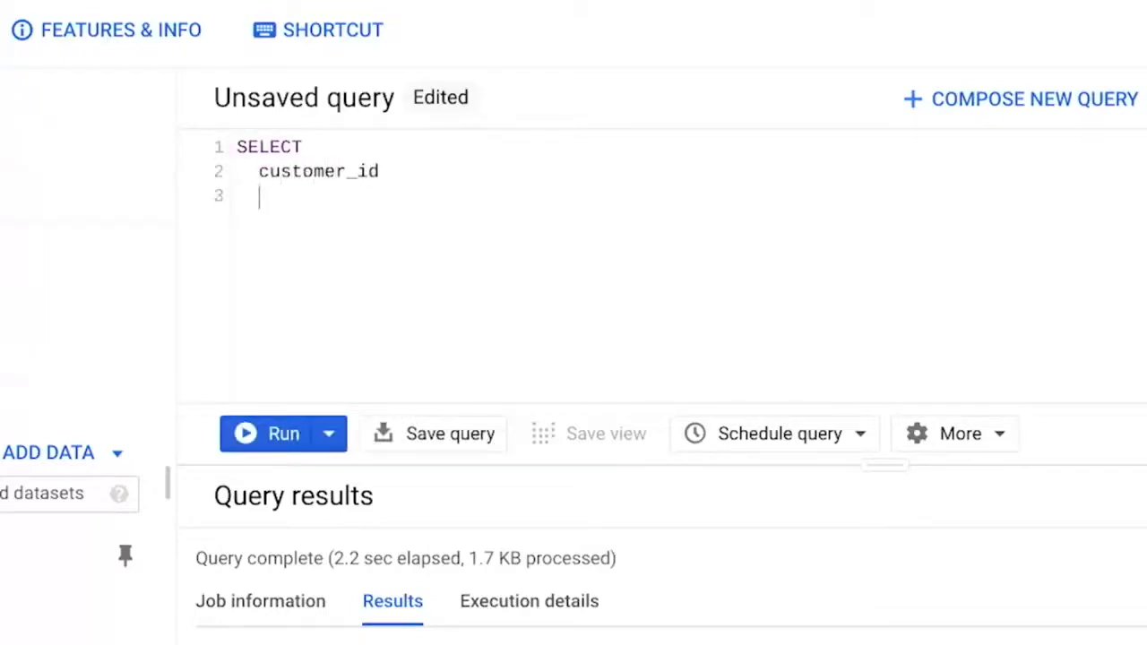
# Complete the query with FROM customer_data.customer_address and run it
pyautogui.press('BackSpace')
pyautogui.write('FROM')
pyautogui.press('Return')
pyautogui.press('Tab')
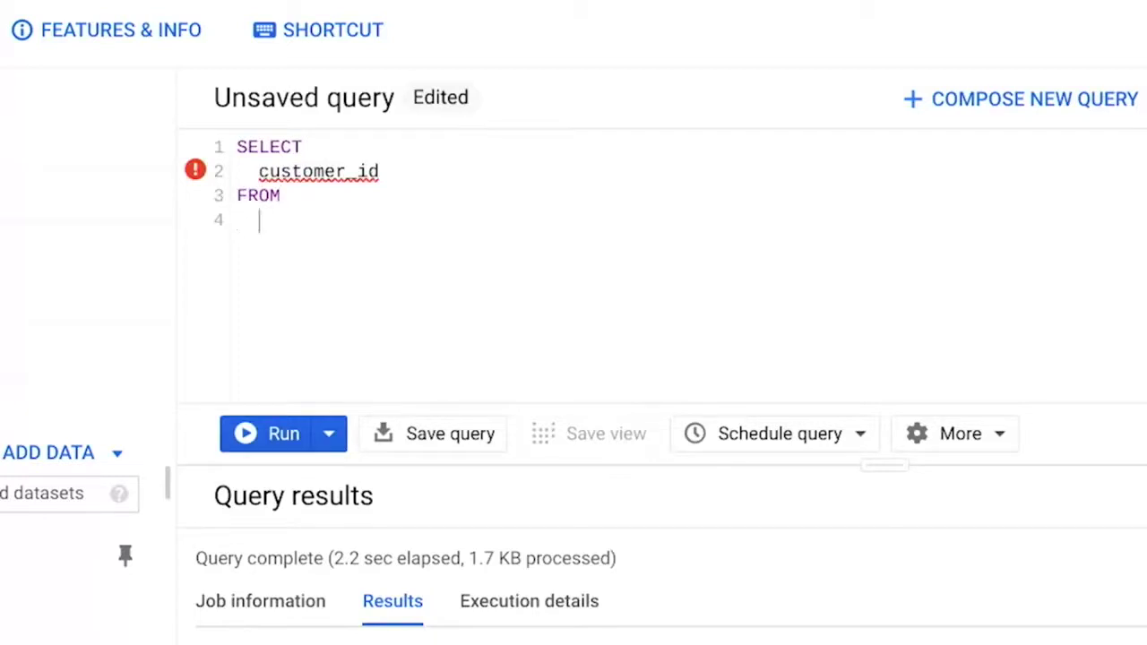
pyautogui.write('customer_data')
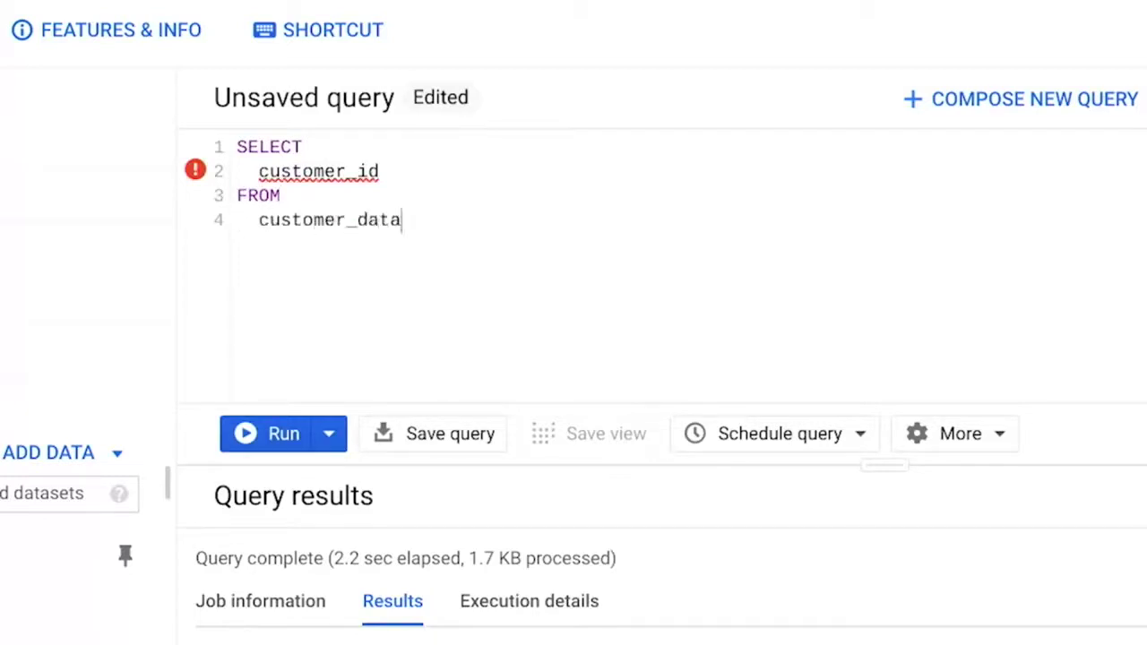
pyautogui.write('.customer_')
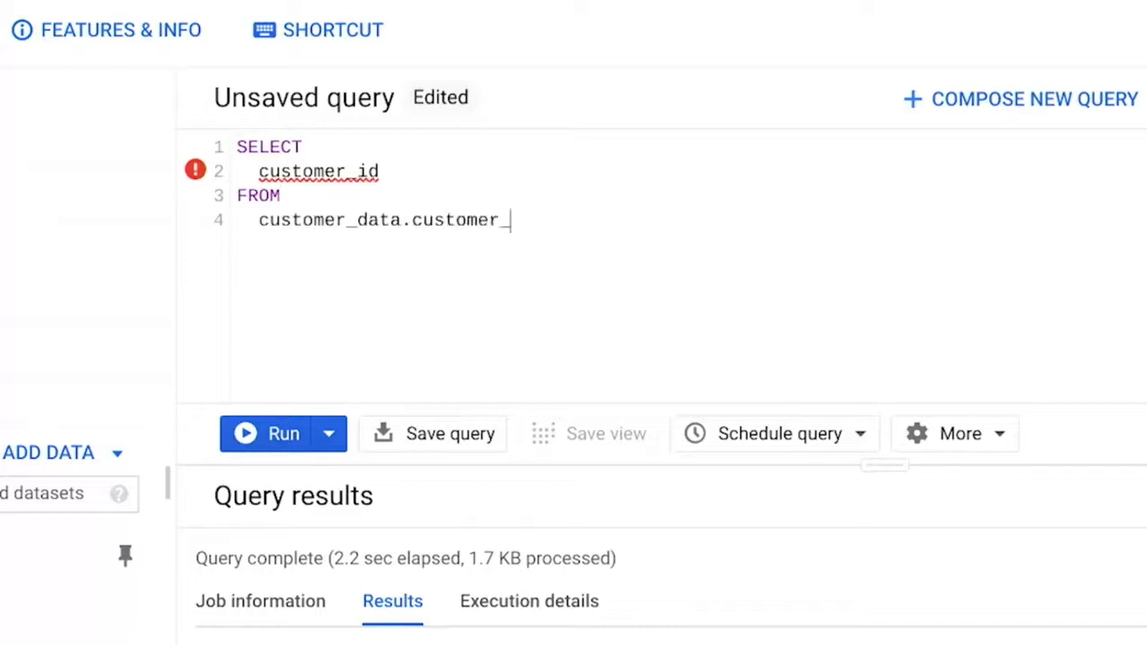
pyautogui.write('address')
pyautogui.click(275, 435)
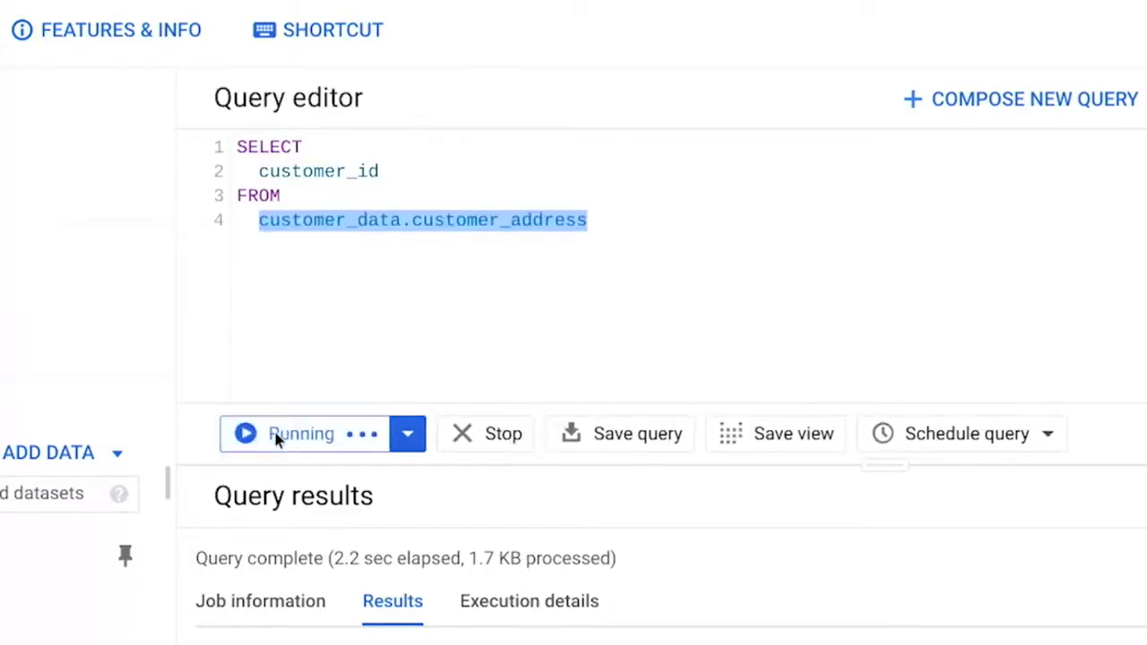
# Review the returned customer IDs, add DISTINCT before customer_id in the query and run it again
pyautogui.scroll(-3, 336, 573)
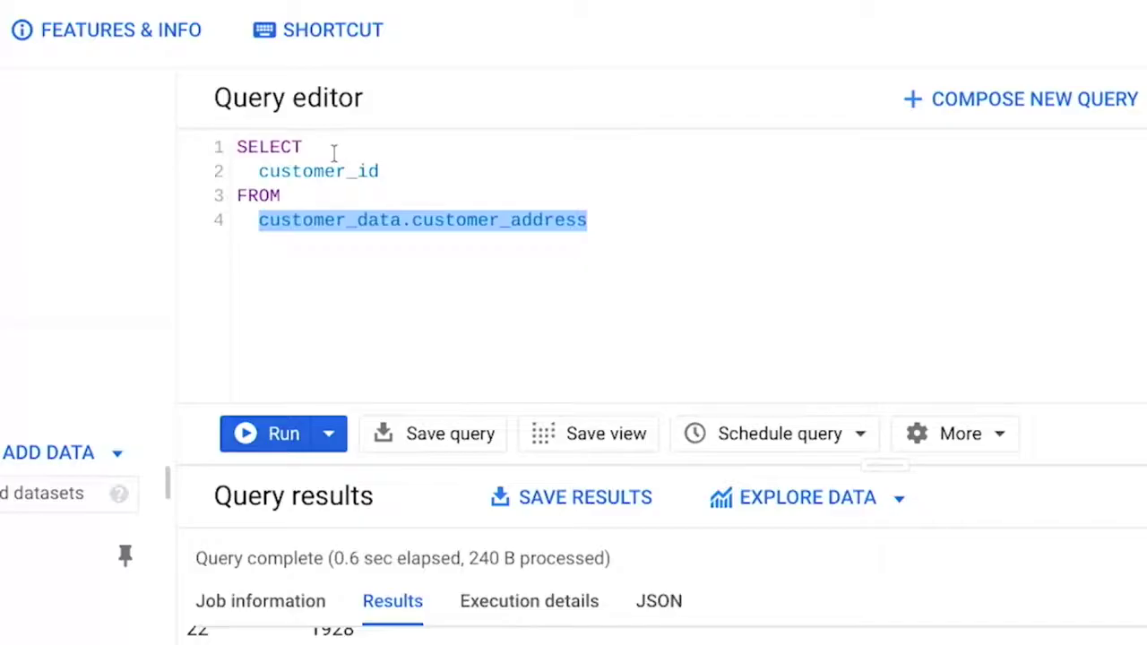
pyautogui.write('DISTINCT')
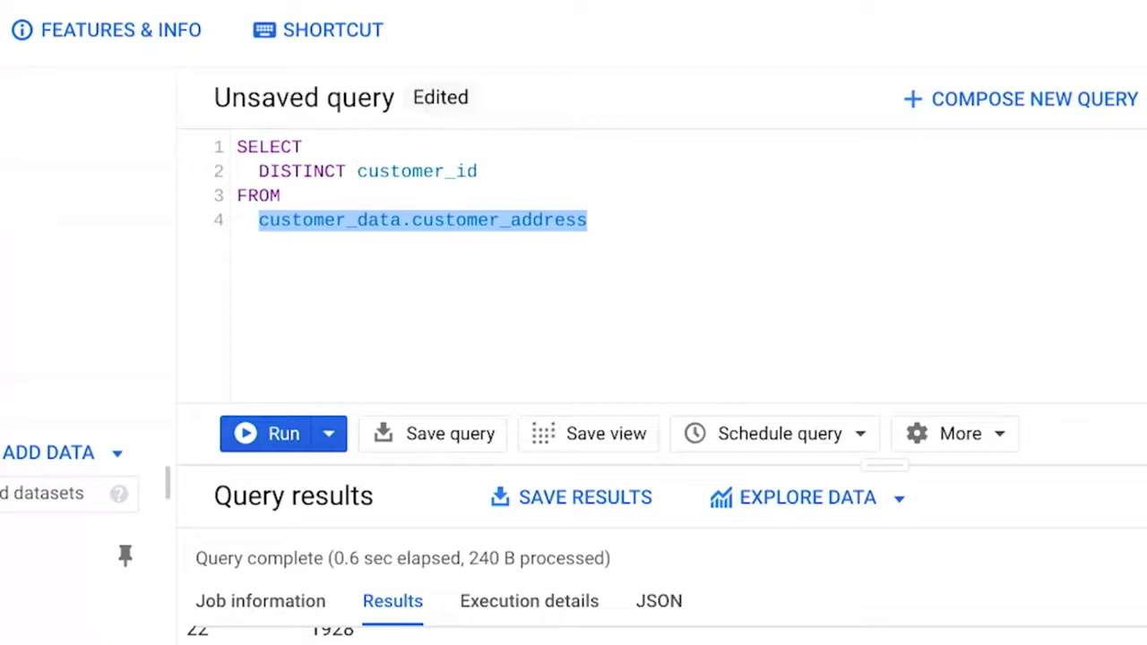
pyautogui.click(265, 430)
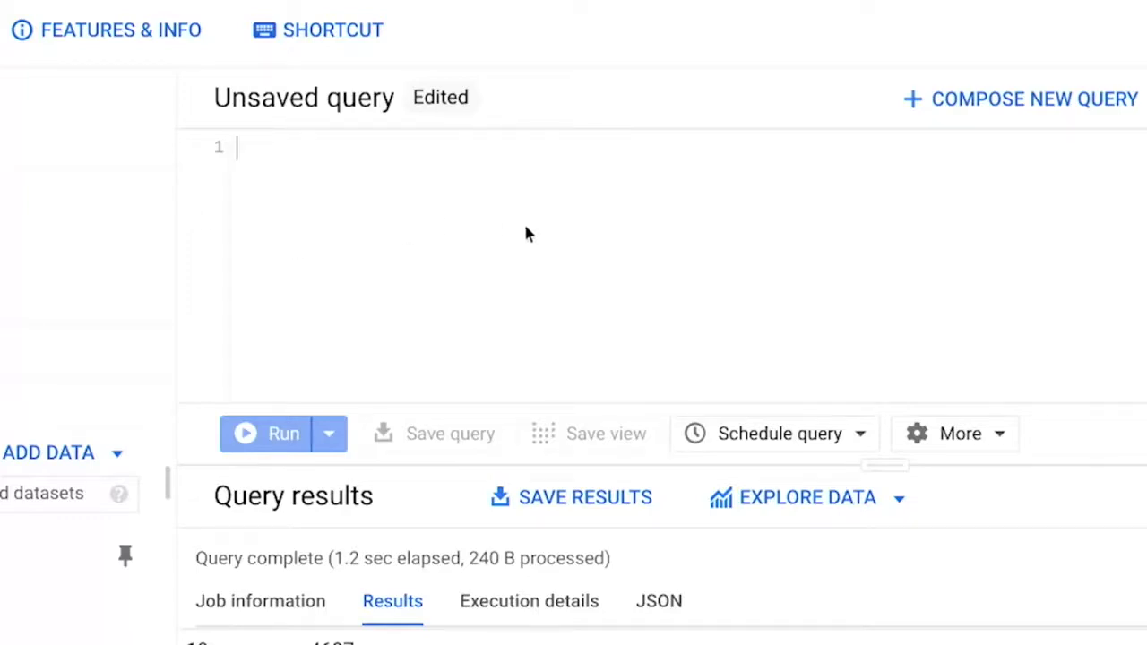
# Write a new query with an empty SELECT clause and FROM customer_data.customer_address
pyautogui.write('SELECT')
pyautogui.press('Return')
pyautogui.press('Return')
pyautogui.write('FROM')
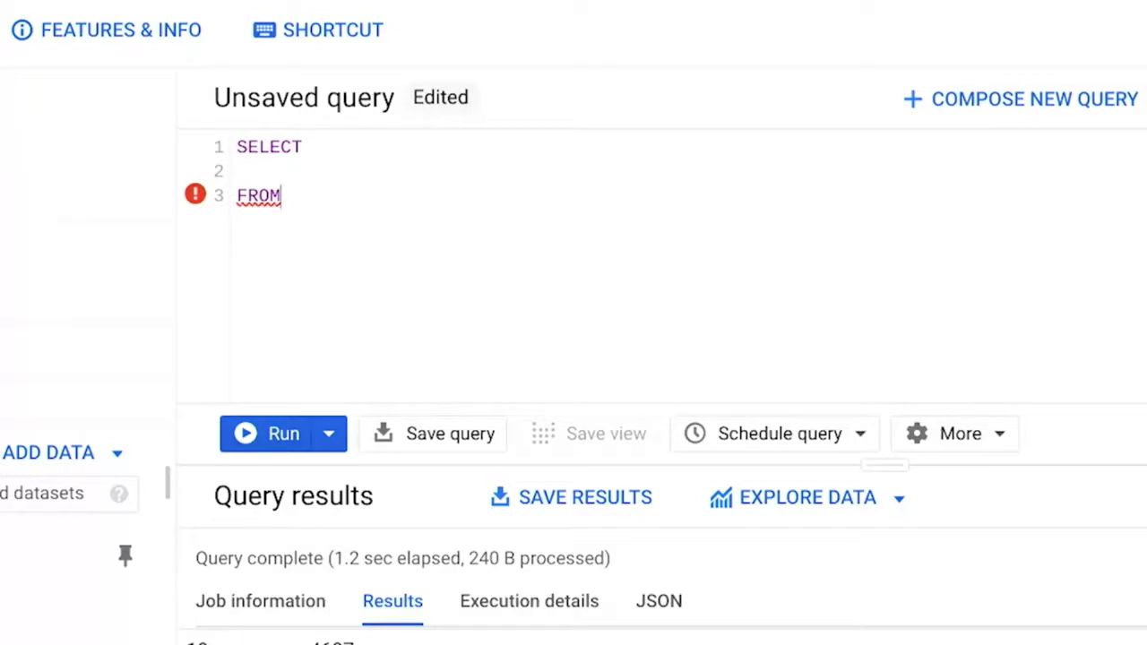
pyautogui.press('Return')
pyautogui.write('customer_da')
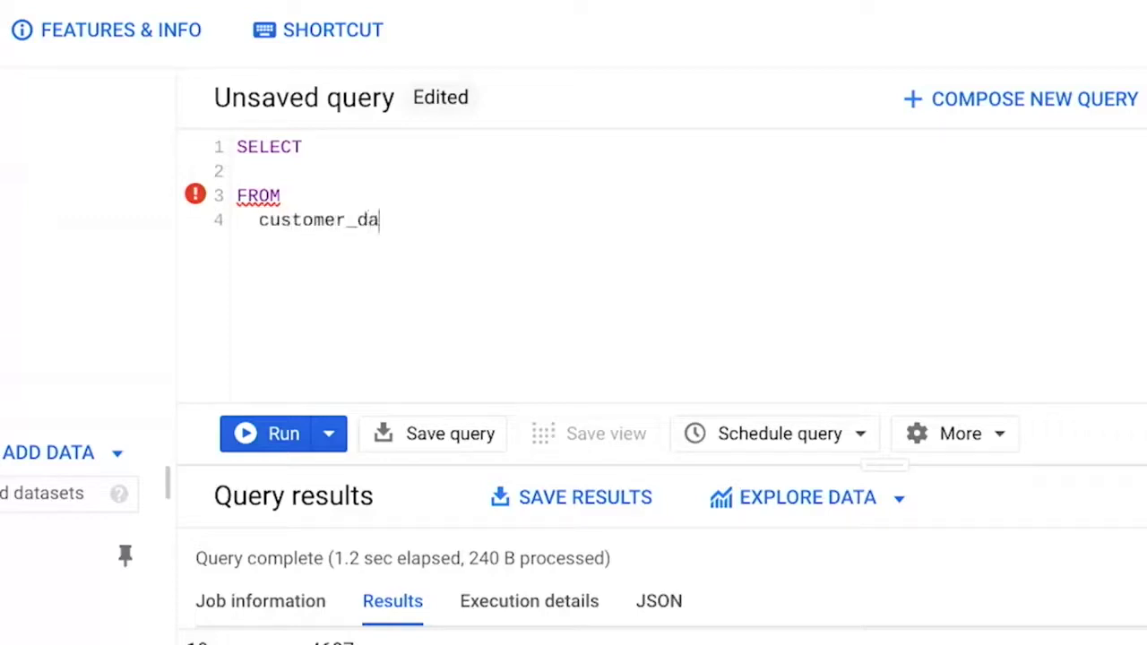
pyautogui.write('ta.customer_address')
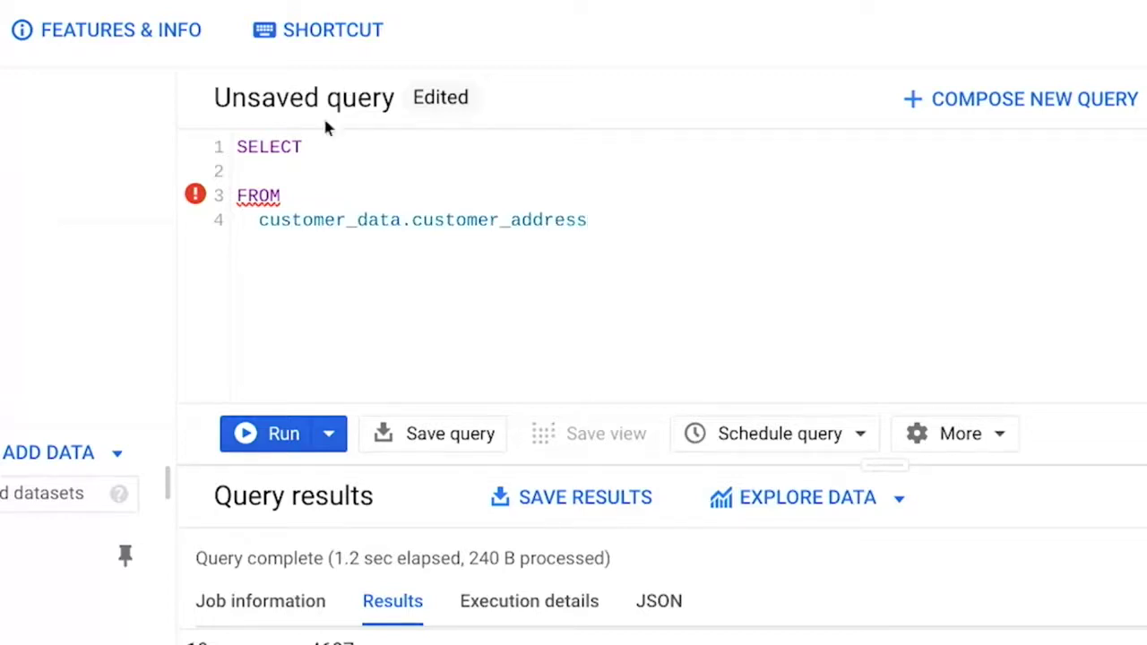
# Fill in the SELECT clause with LENGTH(country) AS letters_in_country
pyautogui.click(311, 165)
pyautogui.write('LENGTH(')
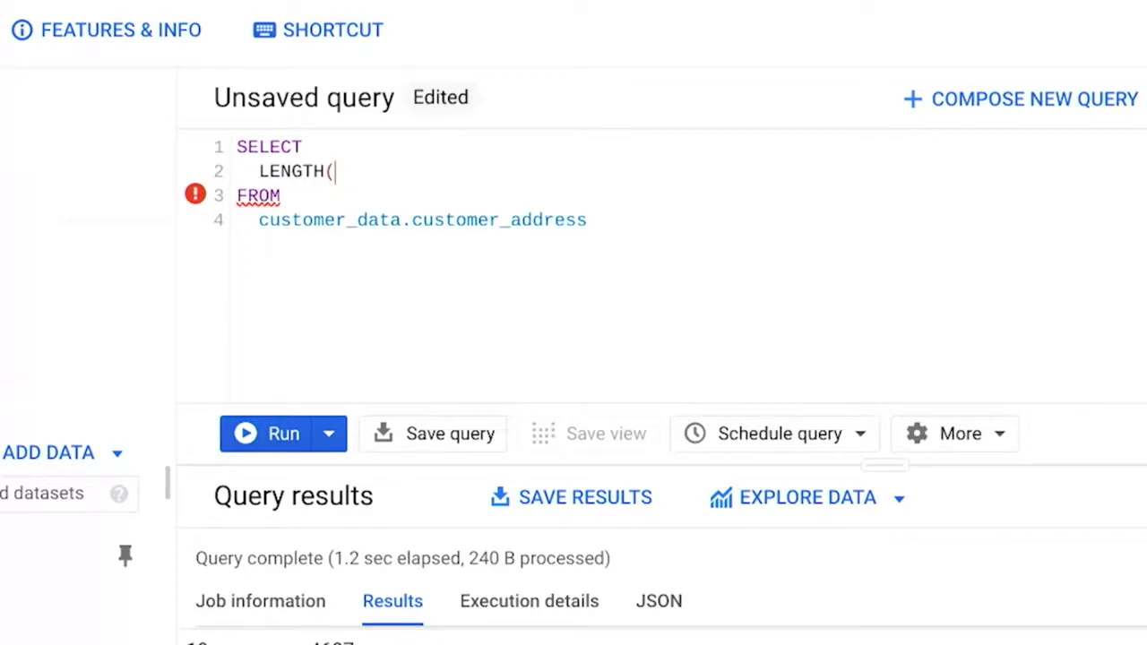
pyautogui.write('country)')
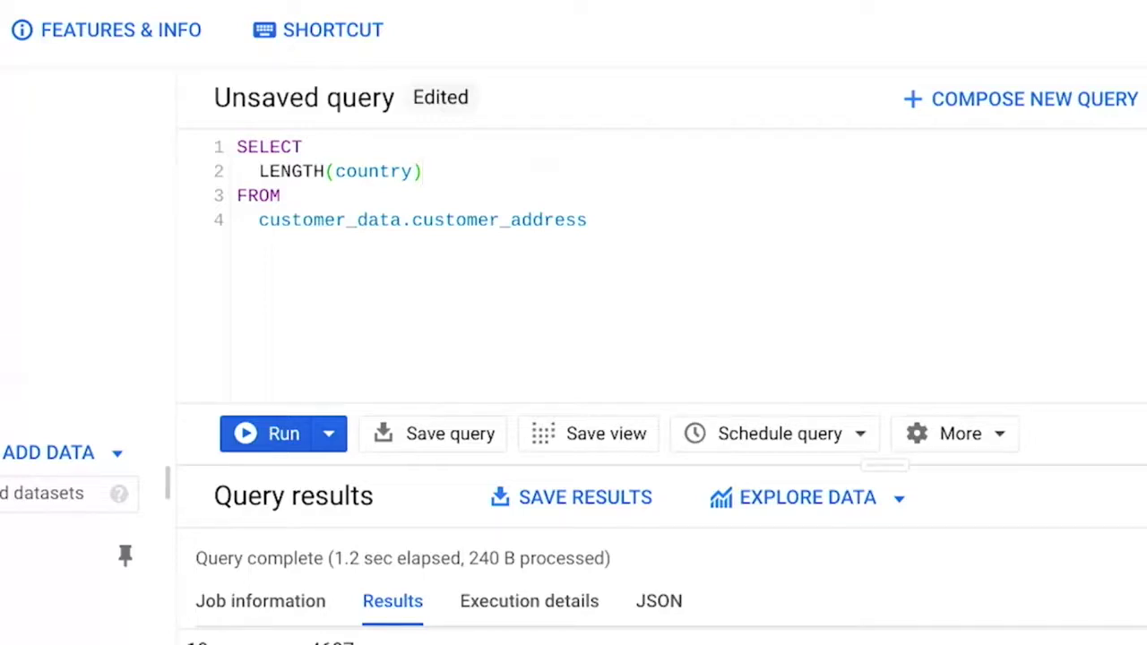
pyautogui.write('AS letters_in_count')
pyautogui.press('BackSpace')
pyautogui.write('ntry')
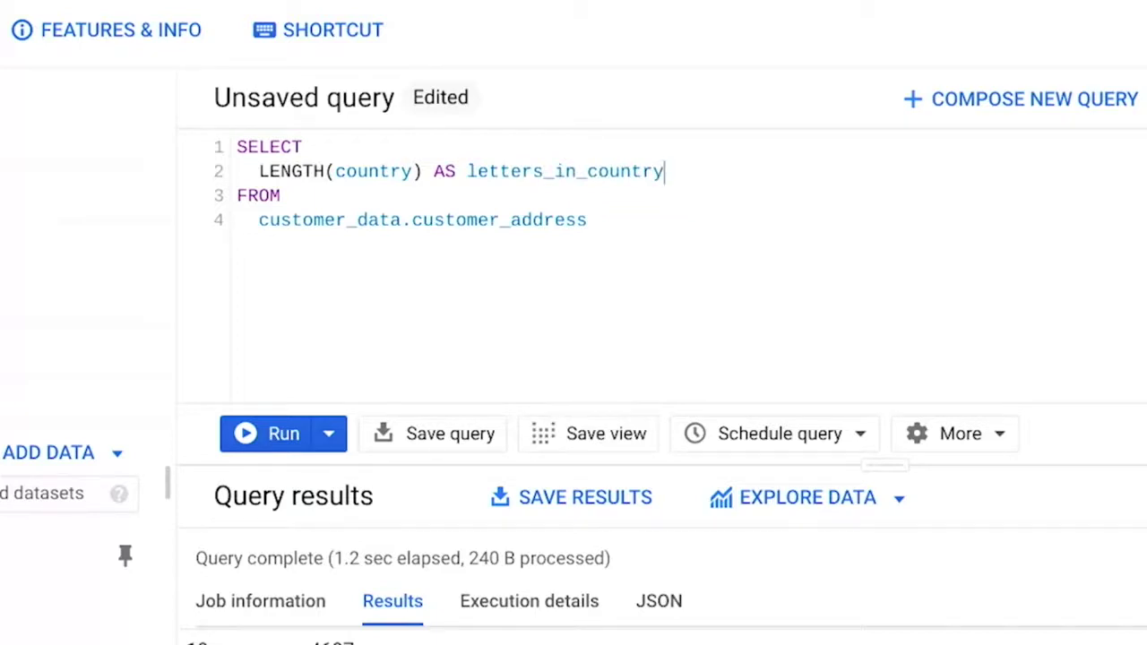
# Run the query and look through the country lengths for any entry longer than two letters
pyautogui.click(260, 448)
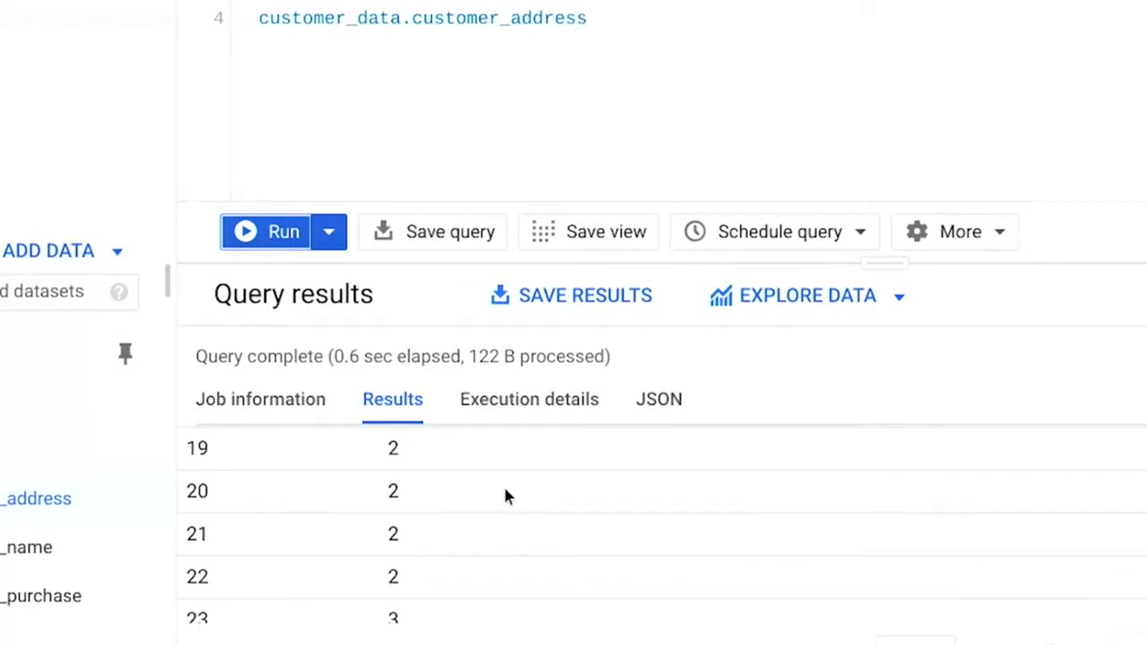
pyautogui.scroll(1, 580, 565)
pyautogui.scroll(-4, 577, 564)
pyautogui.scroll(2, 577, 566)
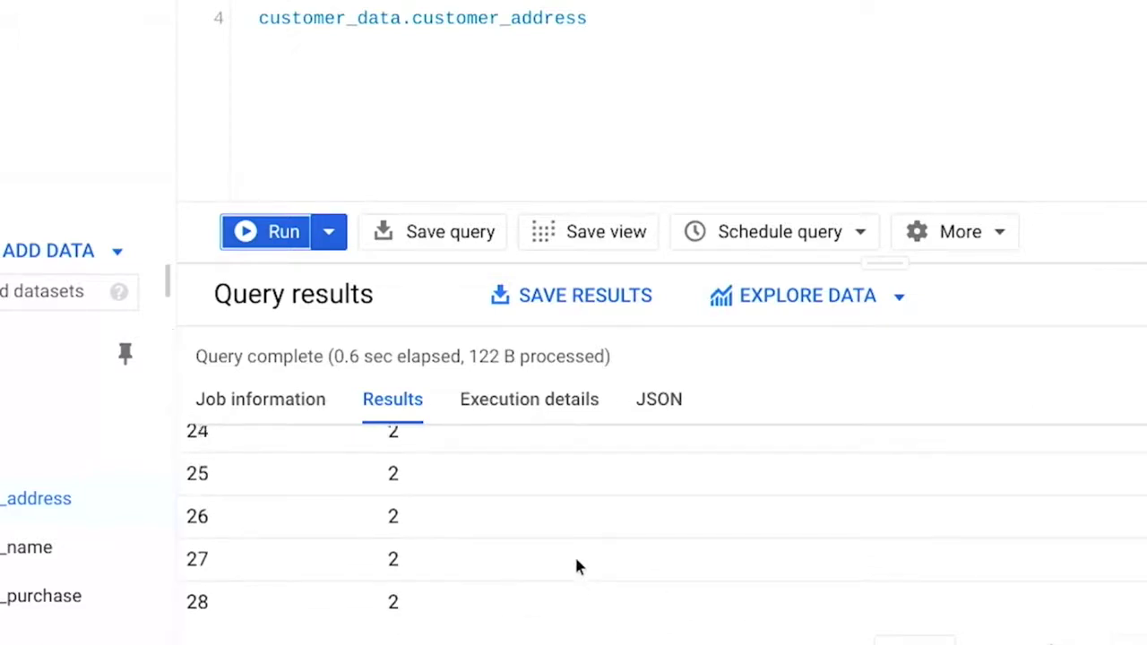
pyautogui.scroll(1, 456, 538)
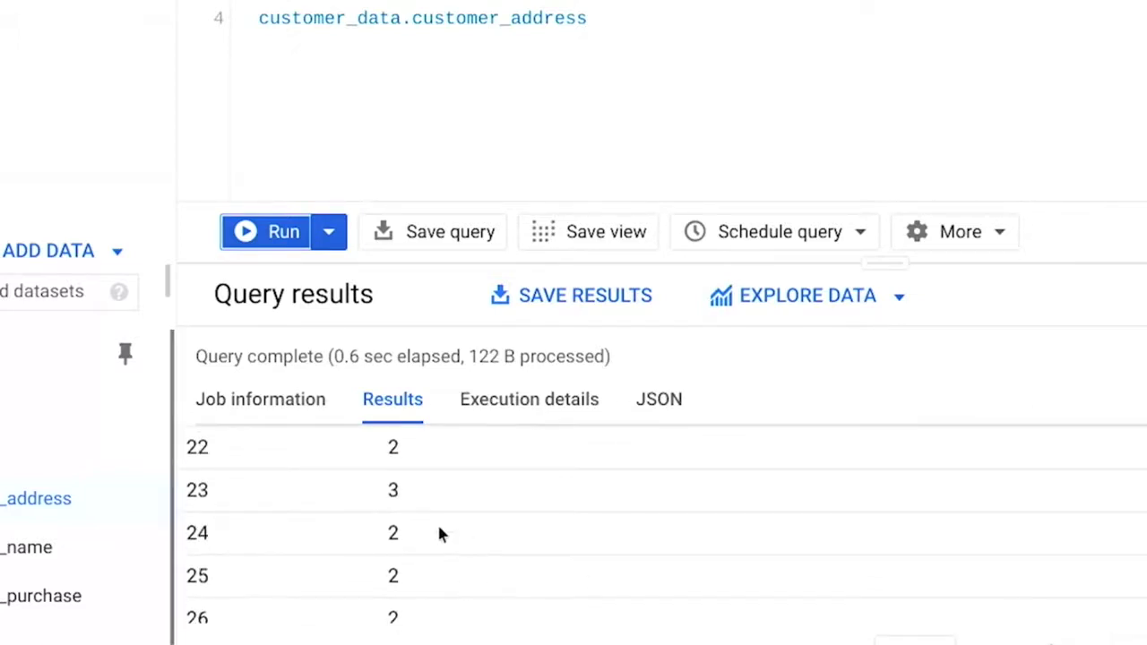
pyautogui.doubleClick(387, 498)
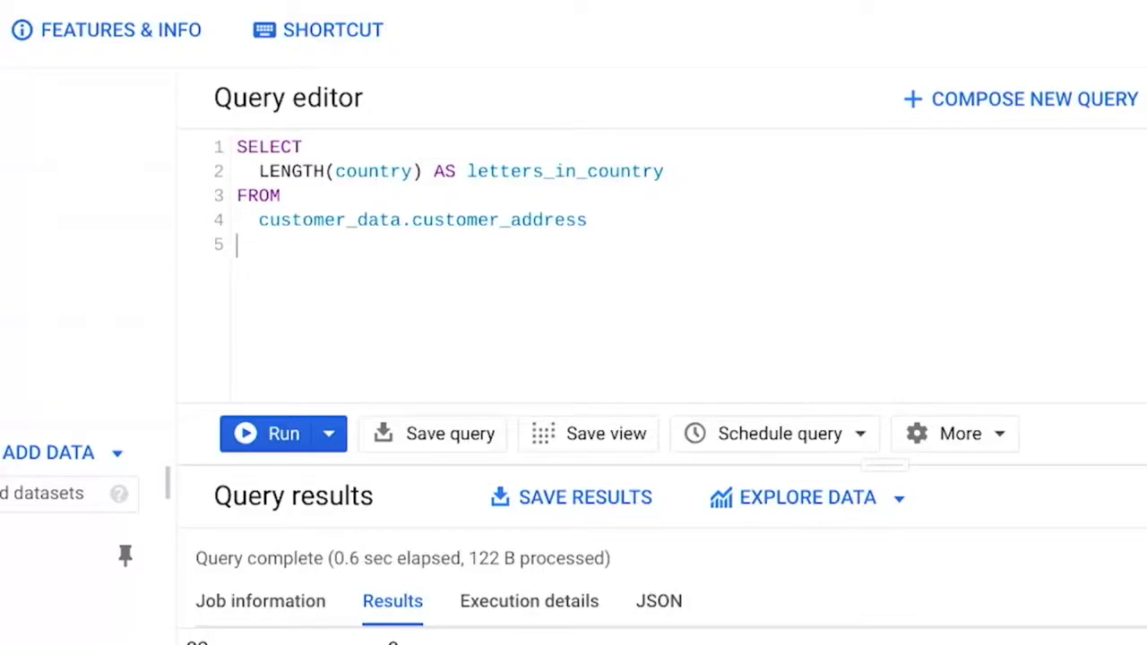
# Move LENGTH(country) into a new WHERE clause and make the query select country instead
pyautogui.write('WHERE')
pyautogui.press('Return')
pyautogui.moveTo(259, 171); pyautogui.dragTo(422, 172)
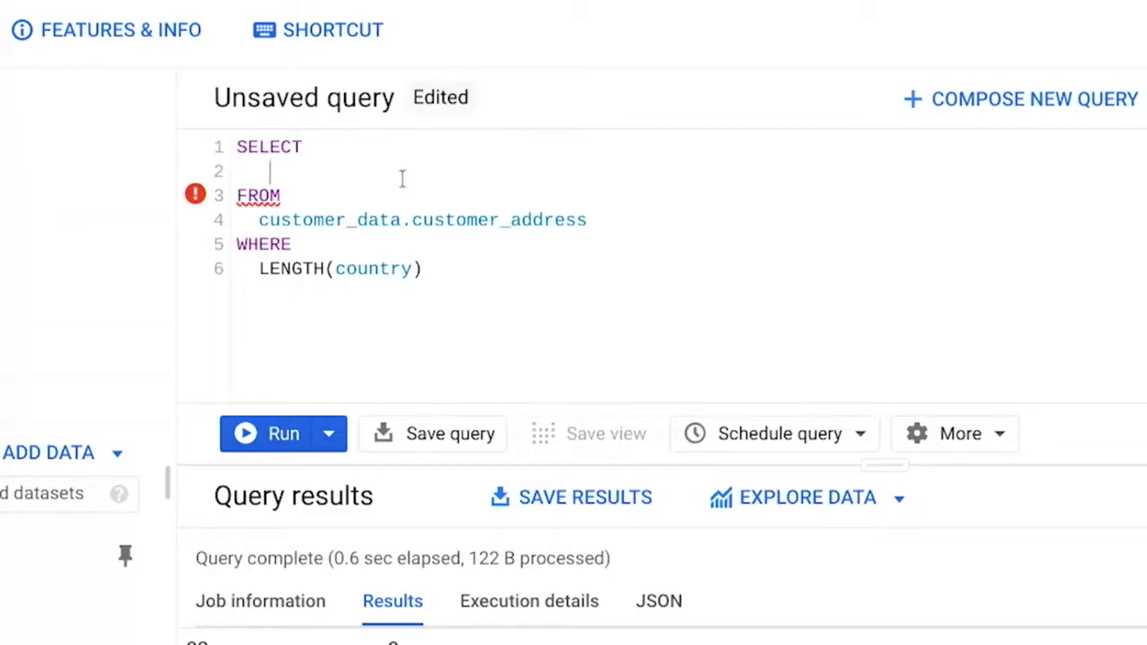
pyautogui.write('country')
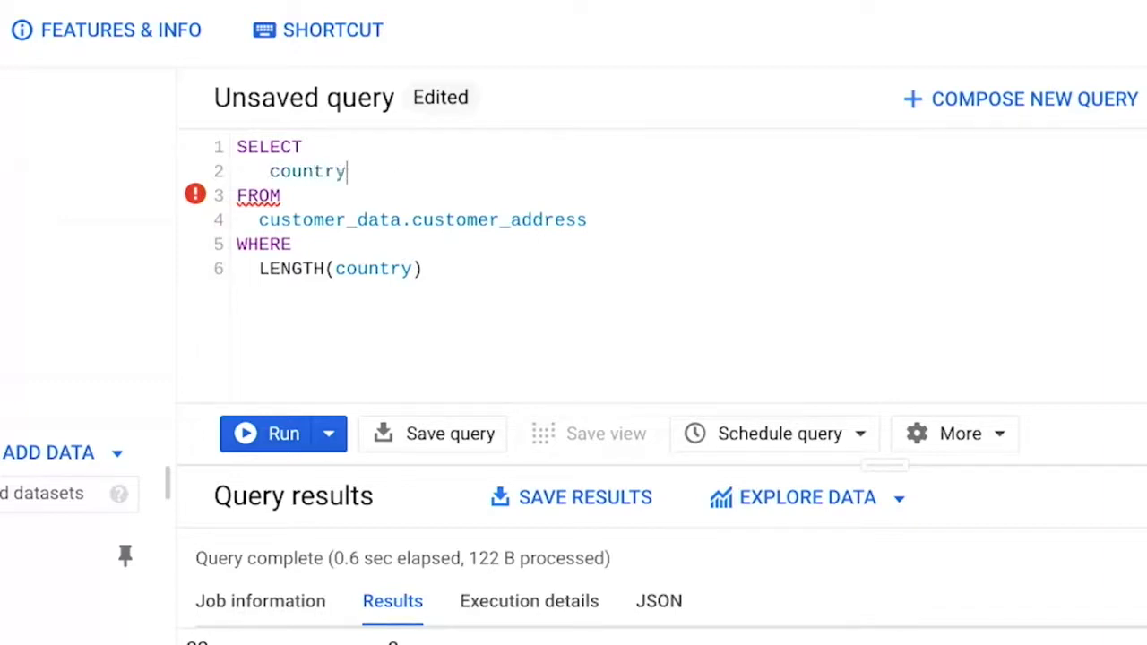
# Complete the WHERE condition as LENGTH(country) > 2 and run the query
pyautogui.click(452, 269)
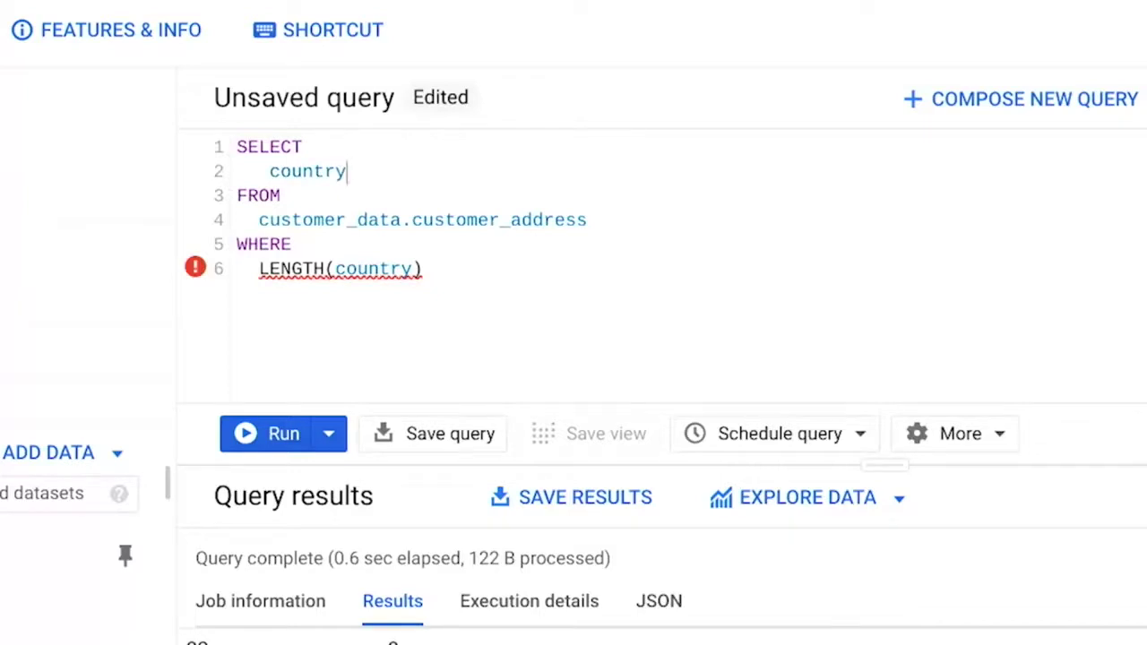
pyautogui.click(394, 187)
pyautogui.click(451, 268)
pyautogui.write('> 2')
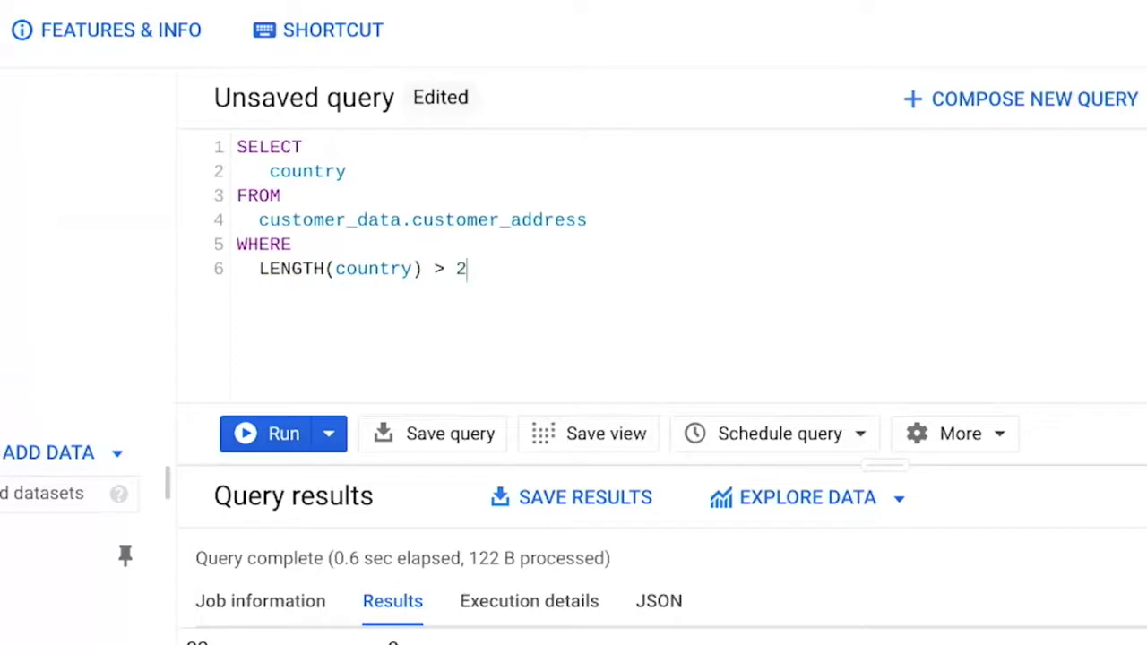
pyautogui.click(266, 431)
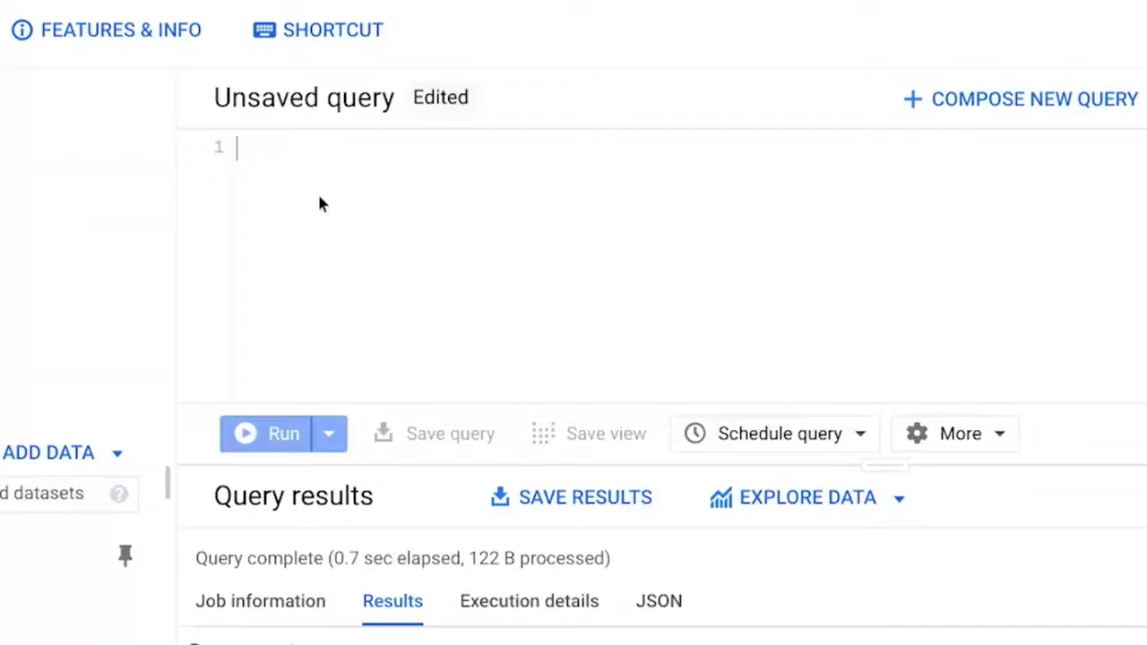
# Lay out a new query with empty SELECT, FROM and WHERE clauses
pyautogui.write('SELECT')
pyautogui.press('Return')
pyautogui.press('Return')
pyautogui.write('FROM')
pyautogui.press('Return')
pyautogui.press('Return')
pyautogui.write('WHERE')
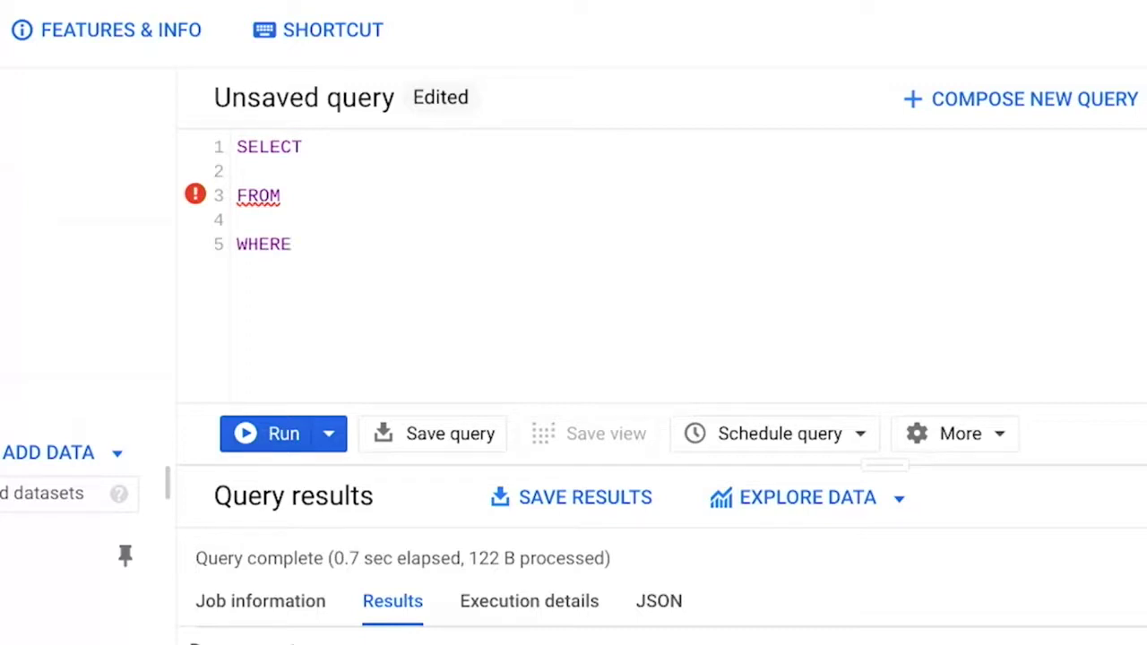
# Set the query to select customer_id from customer_data.customer_address
pyautogui.press('Tab')
pyautogui.write('customer_')
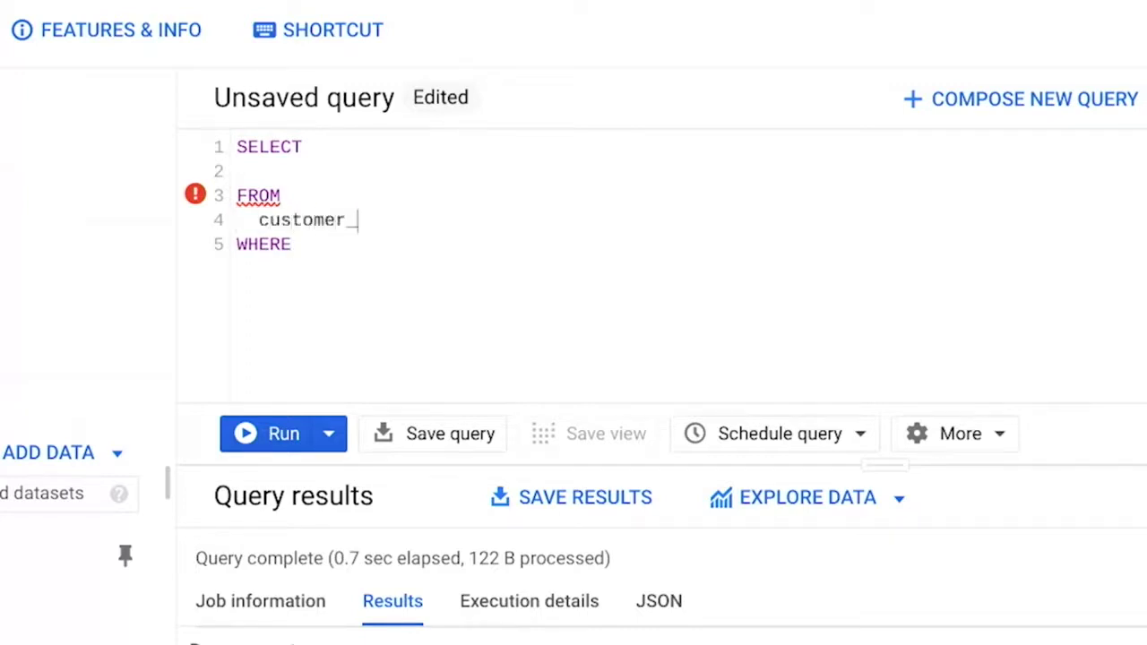
pyautogui.write('data.cus')
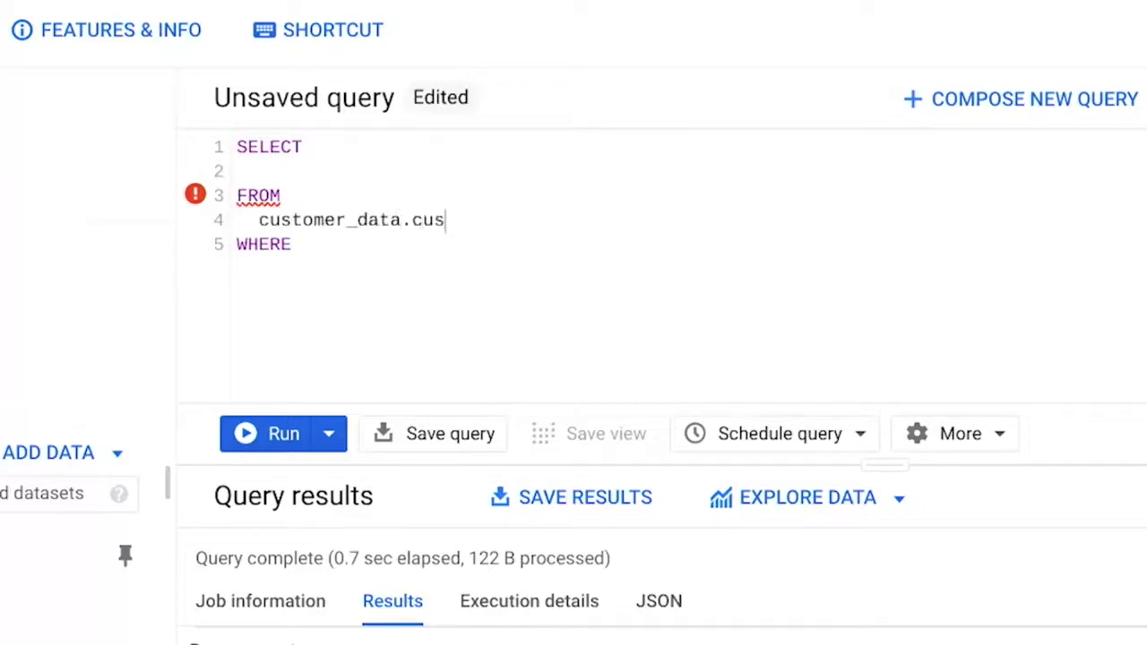
pyautogui.write('tomer_address')
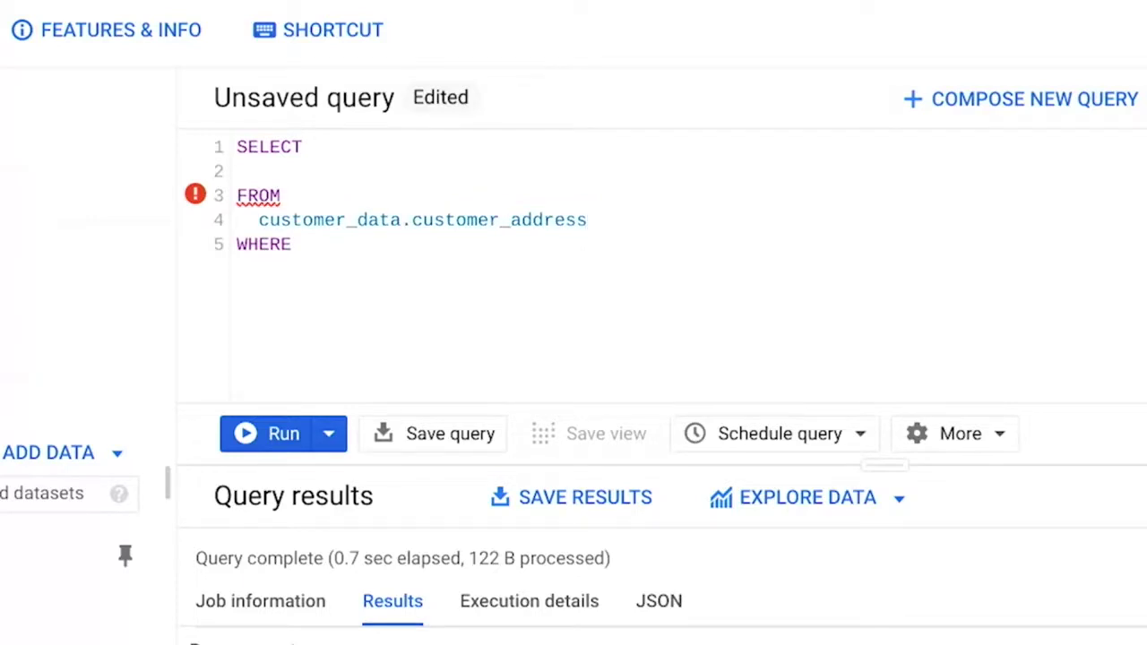
pyautogui.click(259, 171)
pyautogui.write('customer_id')
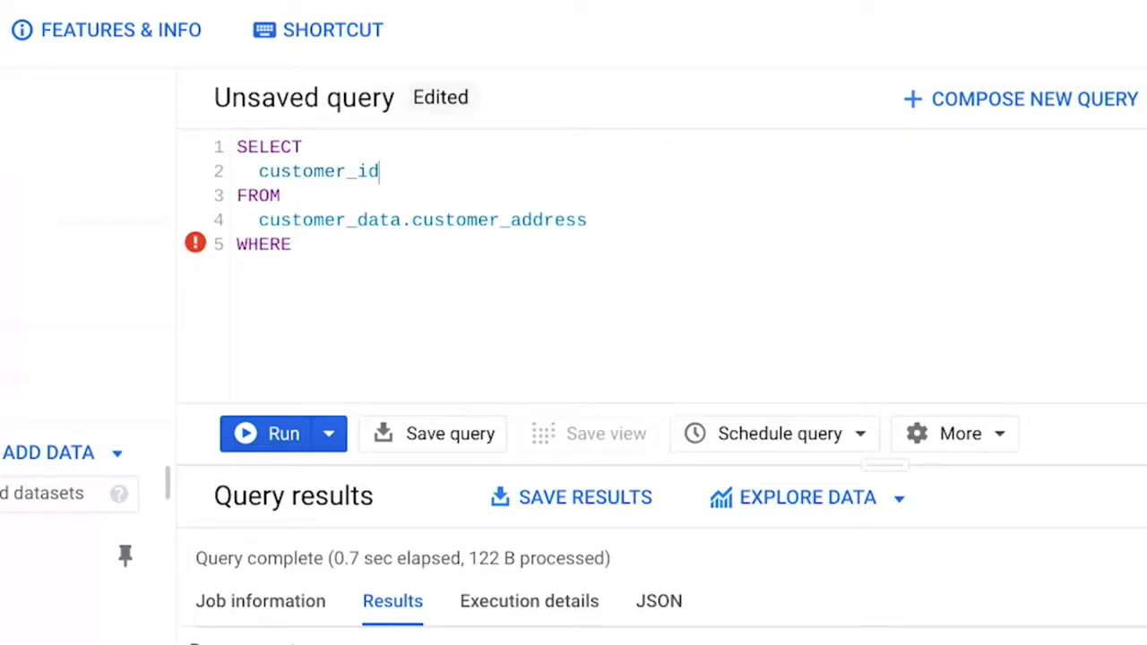
# Add the WHERE condition SUBSTR(country,1,2) = 'US' to the customer_id query
pyautogui.press('Down')
pyautogui.press('Down')
pyautogui.press('Down')
pyautogui.press('Return')
pyautogui.press('Tab')
pyautogui.write('SUBSTR(')
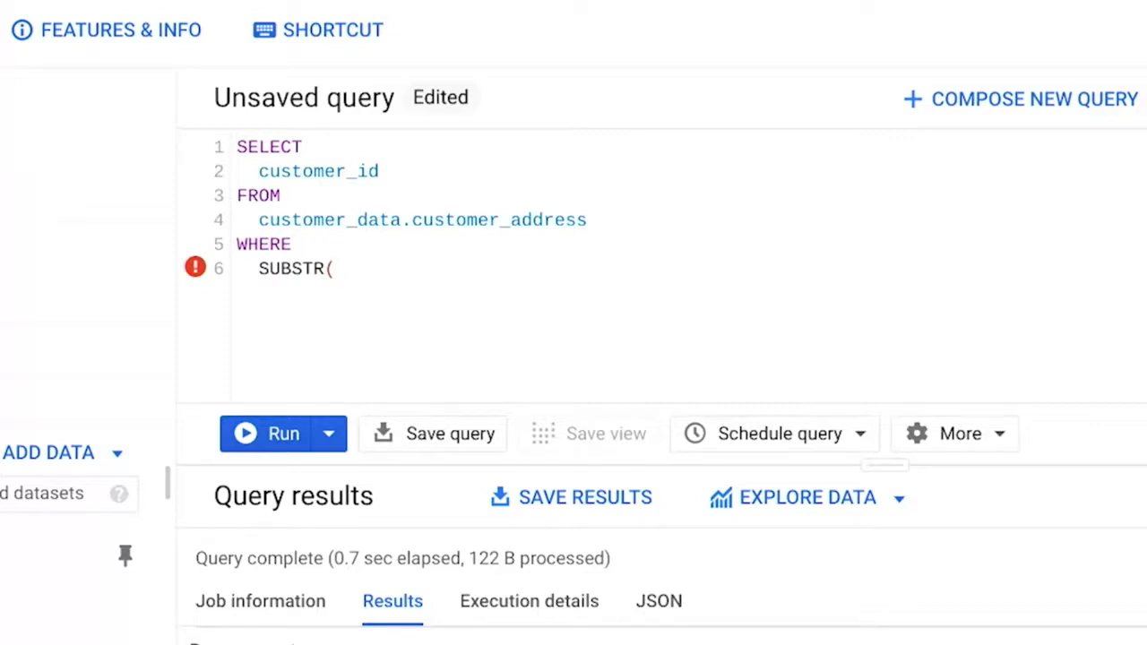
pyautogui.write('country,')
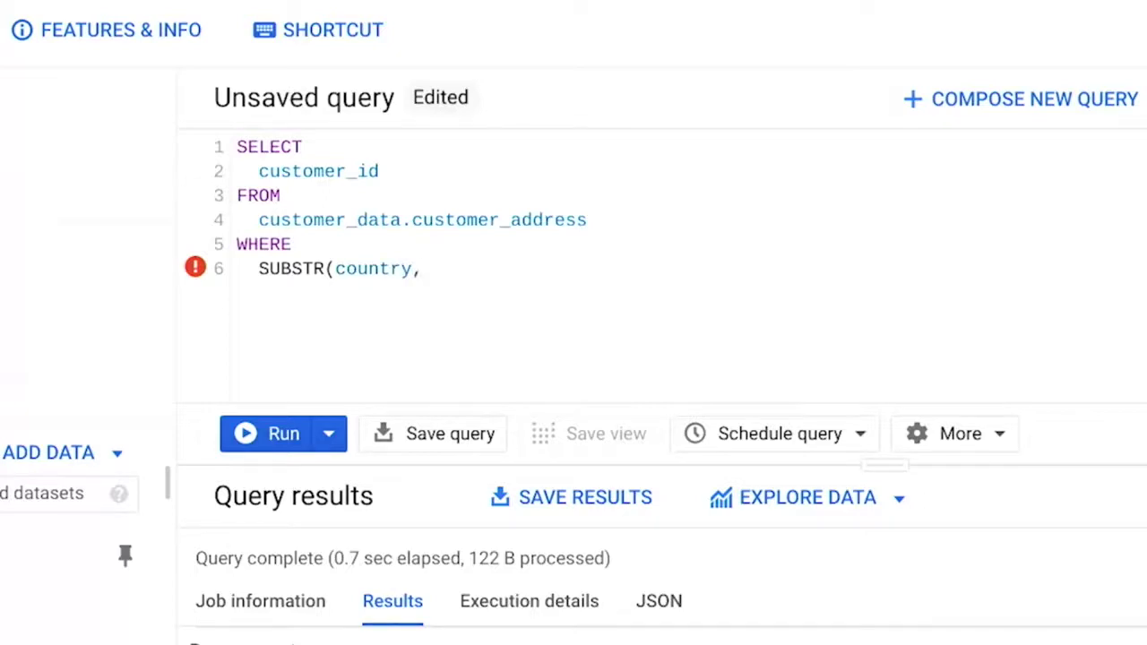
pyautogui.write('1,')
pyautogui.write('2)')
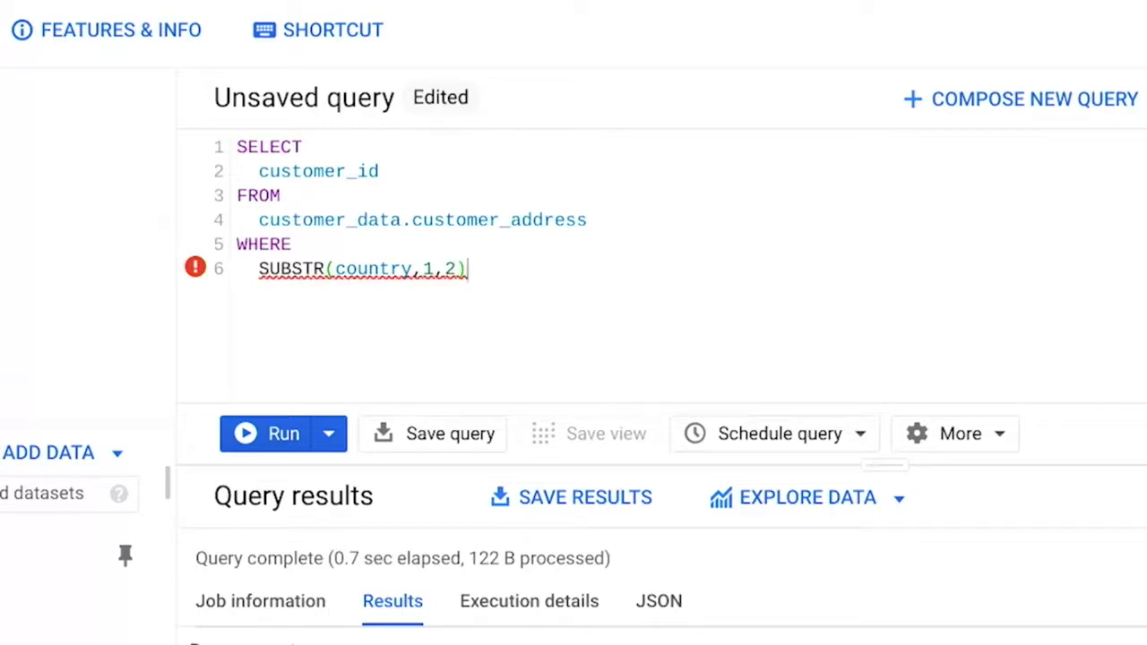
pyautogui.write("= 'US'")
# Run the query and look through the returned customer IDs for duplicates
pyautogui.click(295, 435)
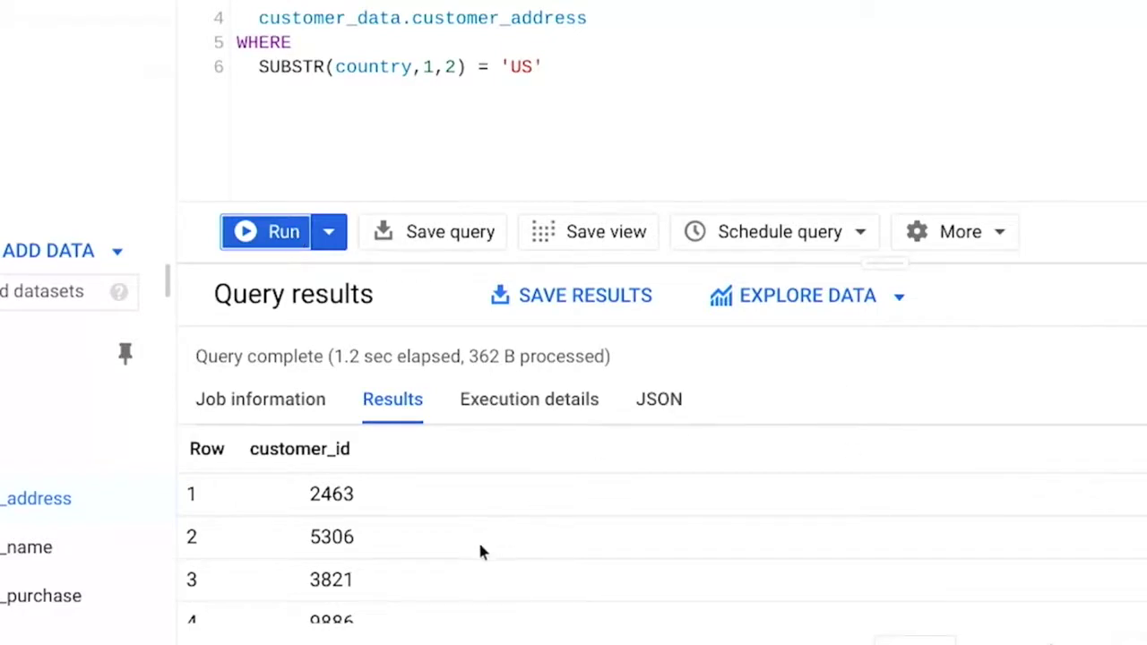
pyautogui.scroll(-5, 481, 540)
pyautogui.scroll(-4, 360, 556)
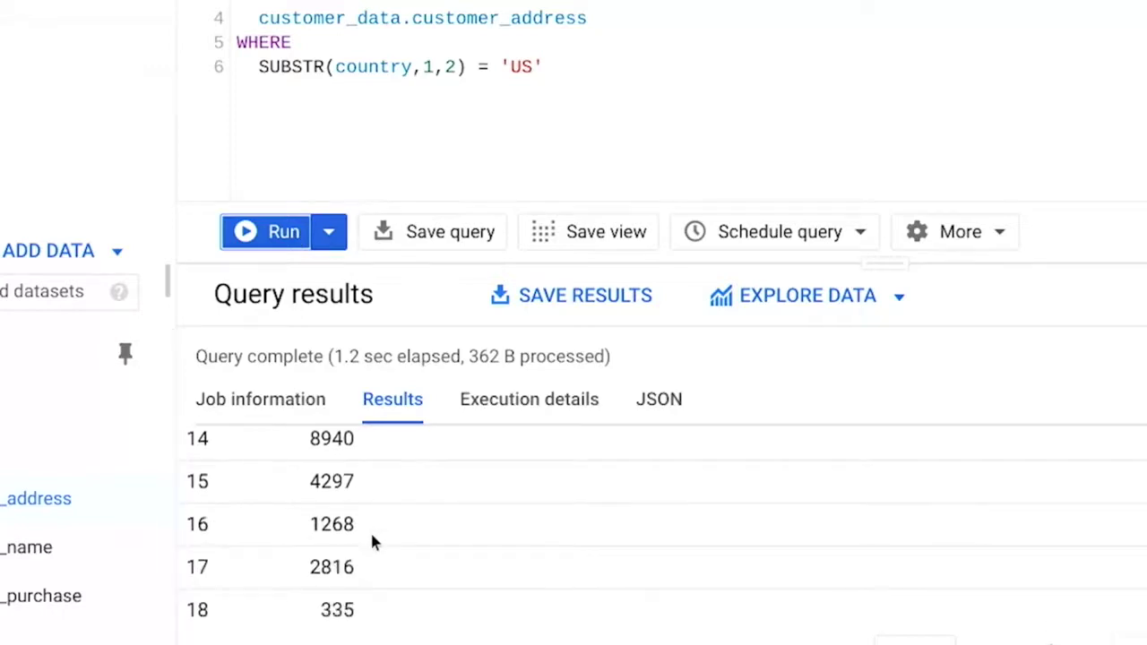
pyautogui.scroll(2, 360, 543)
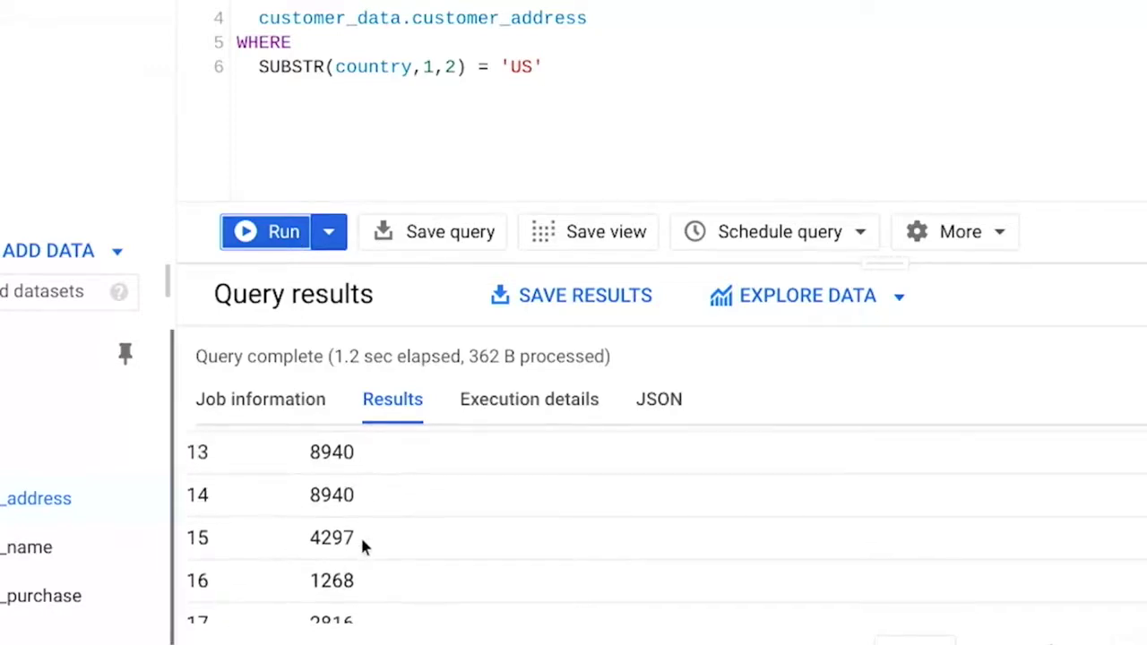
pyautogui.doubleClick(333, 524)
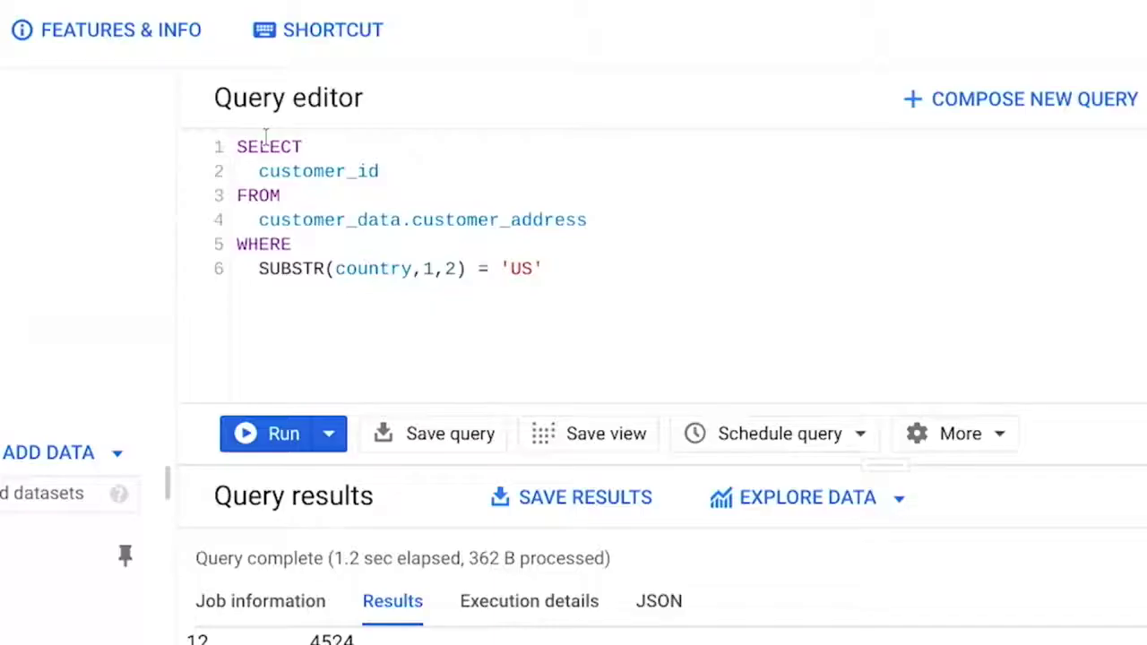
# Add DISTINCT before customer_id in the SELECT clause and run the query again
pyautogui.click(259, 171)
pyautogui.write('DISTIN')
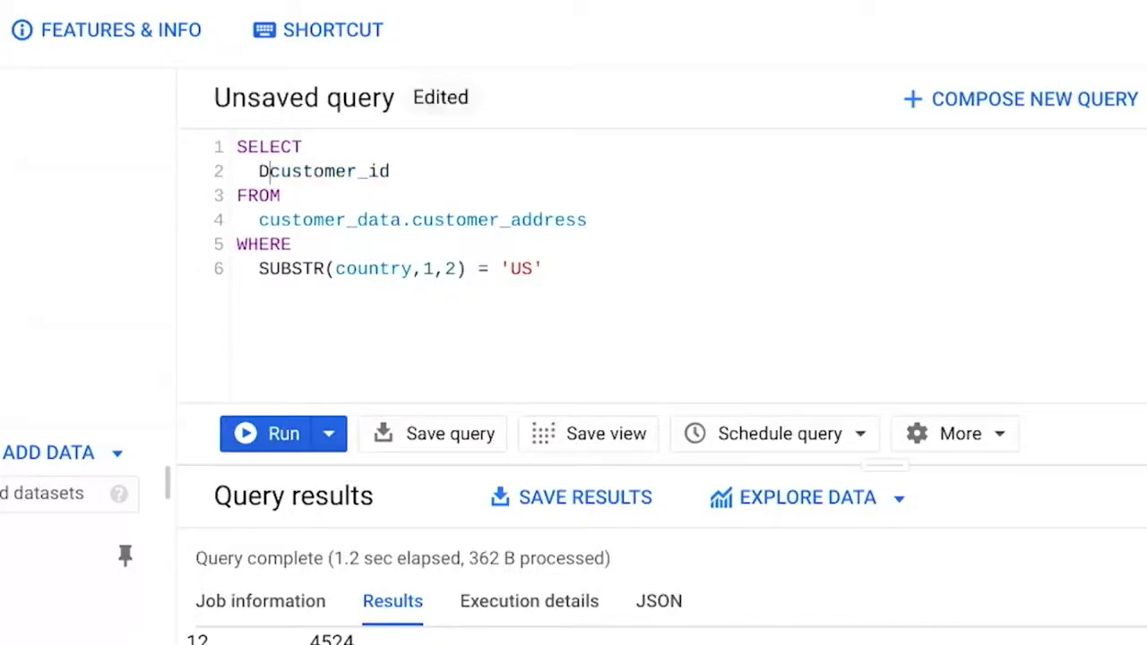
pyautogui.write('CT')
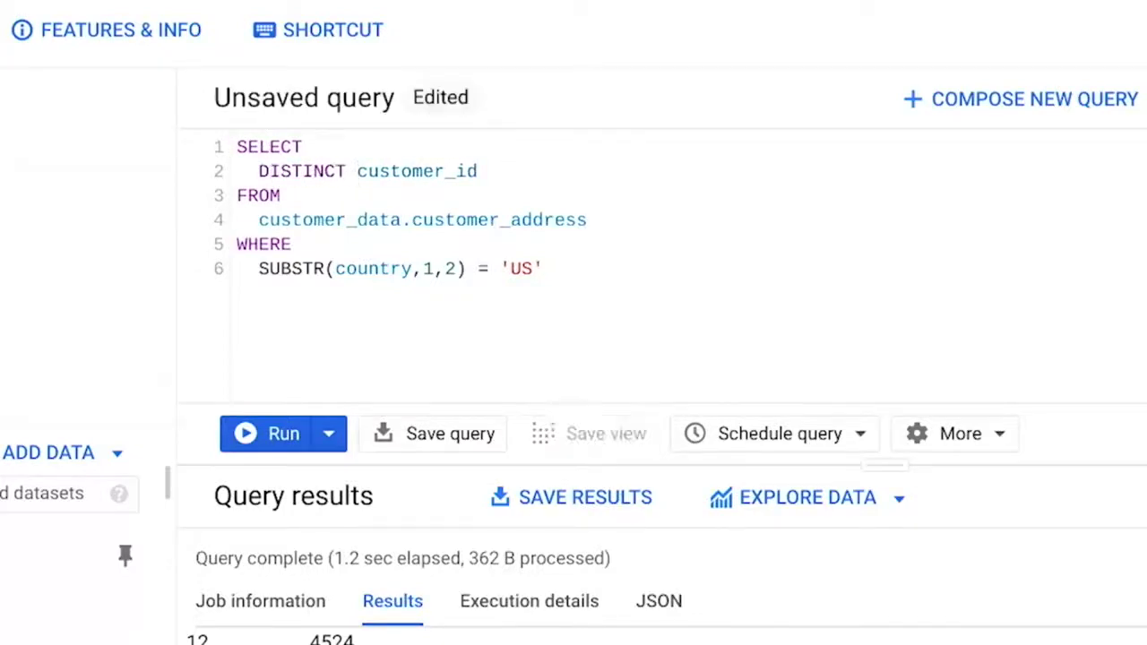
pyautogui.click(269, 434)
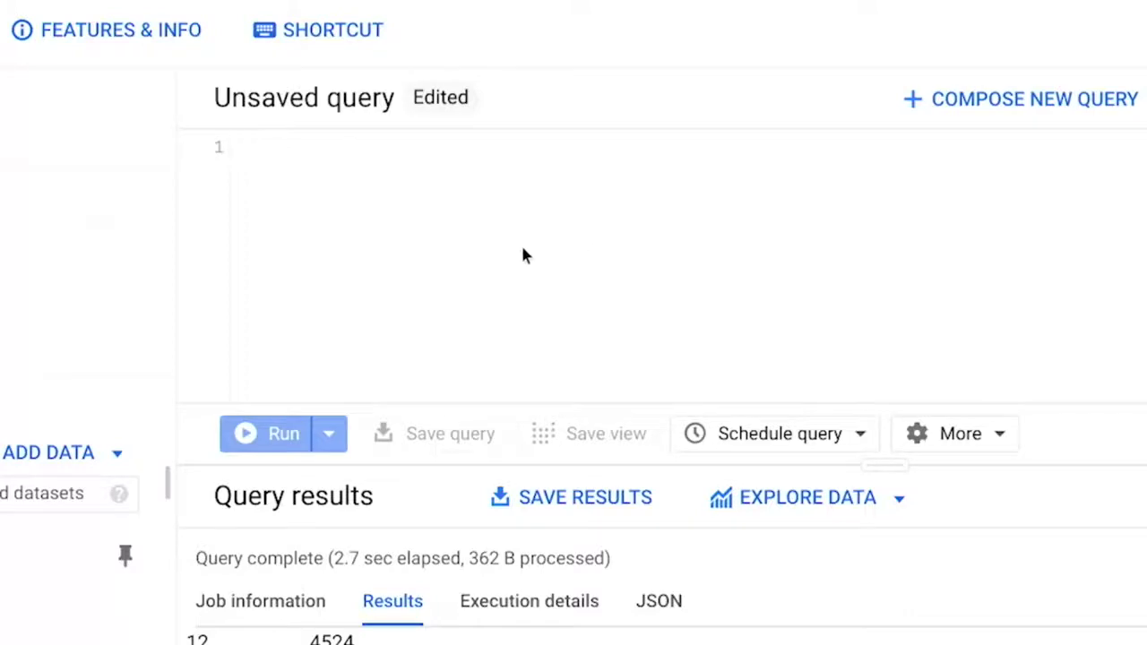
# Write the bare SELECT, FROM and WHERE keywords of a new query, leaving a blank line under SELECT and FROM
pyautogui.write('SELECT')
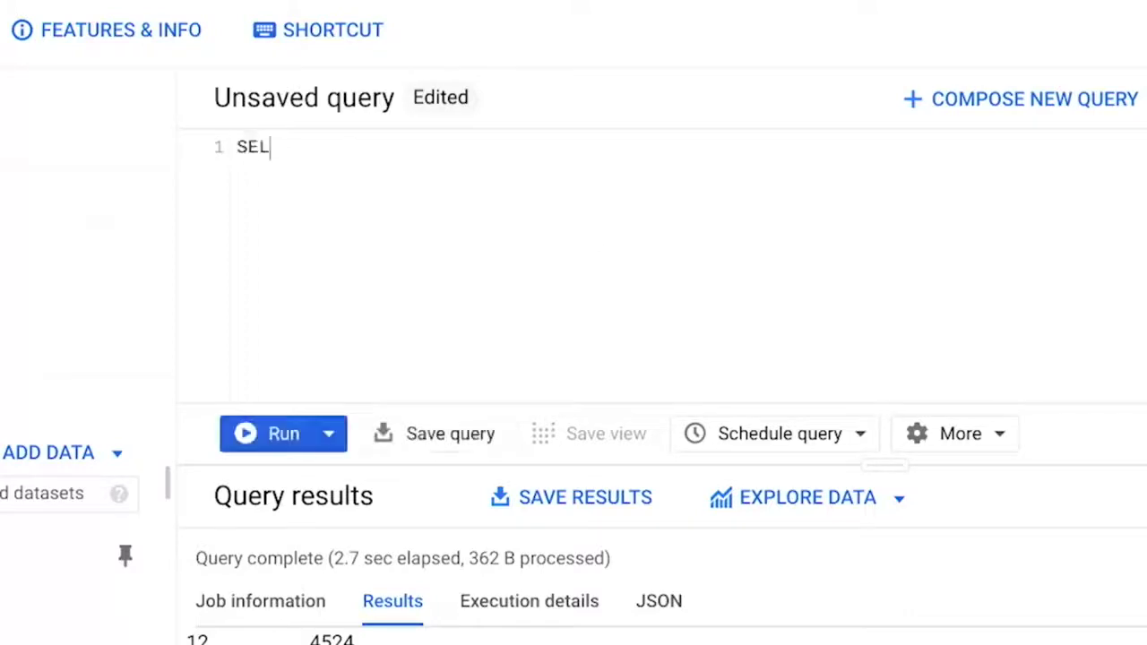
pyautogui.press('Return')
pyautogui.press('Return')
pyautogui.write('FROM')
pyautogui.press('Return')
pyautogui.press('Return')
pyautogui.write('WHERE')
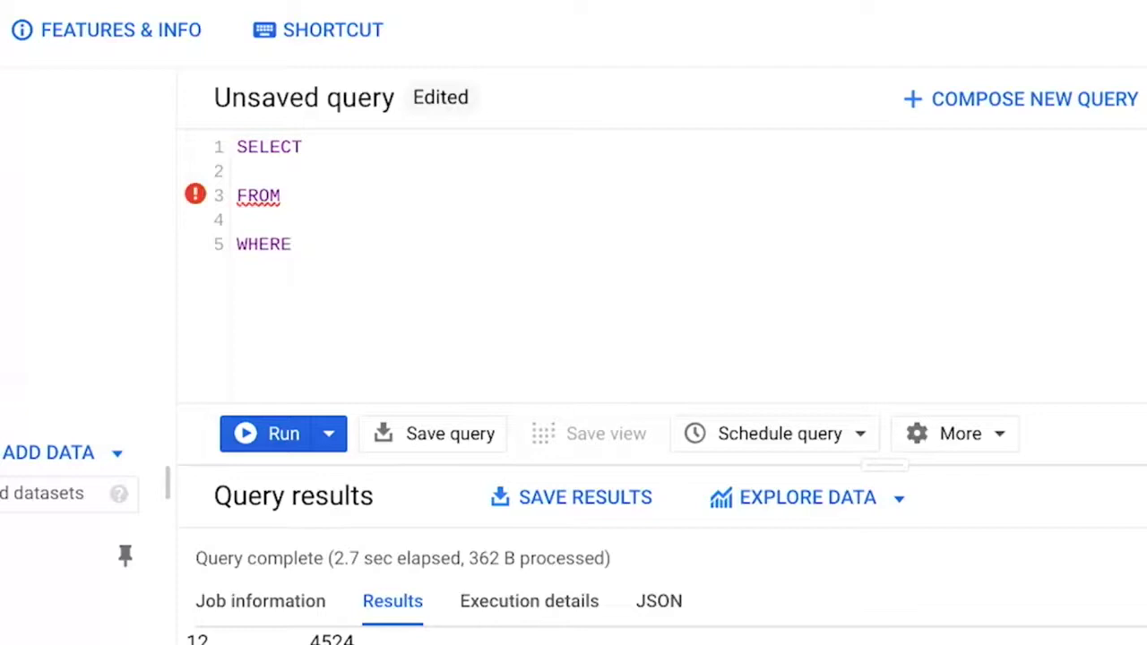
# Fill in the FROM clause with customer_data.customer_address and select the state column
pyautogui.click(237, 219)
pyautogui.press('Tab')
pyautogui.write('customer_data.')
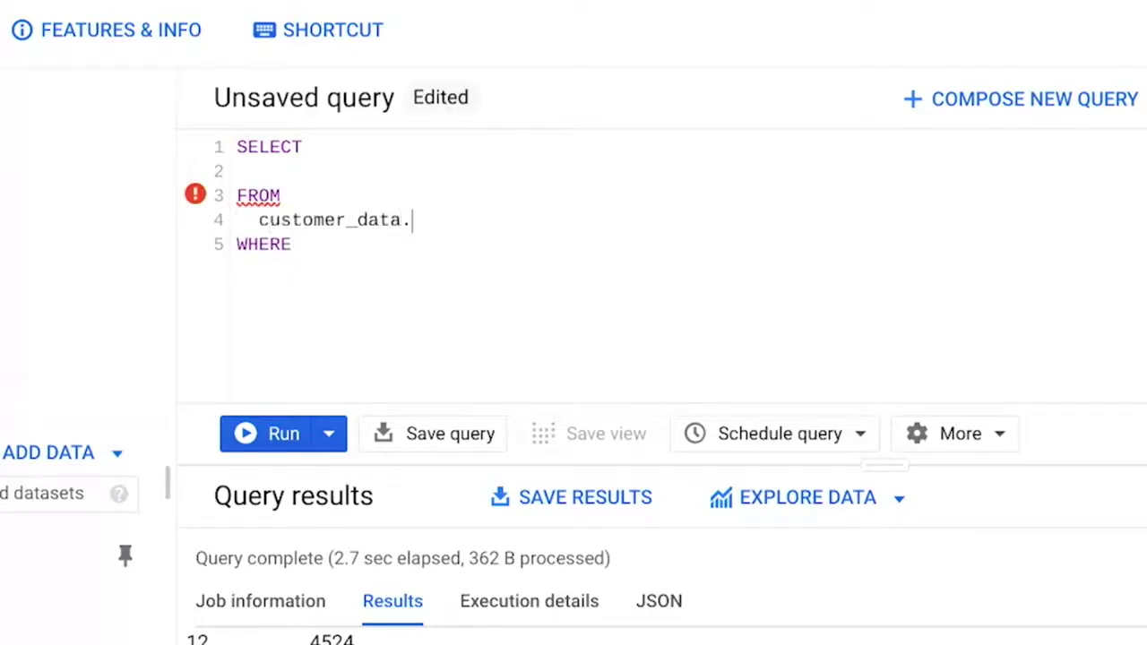
pyautogui.write('customer_address')
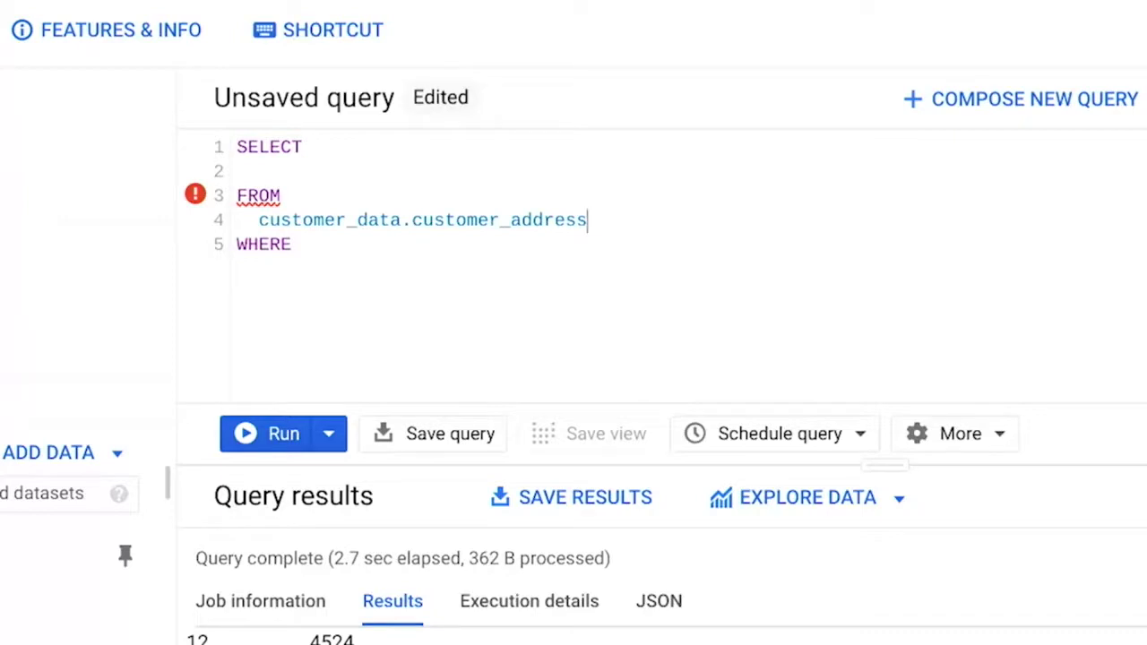
pyautogui.press('Up')
pyautogui.press('Up')
pyautogui.press('Tab')
pyautogui.write('state')
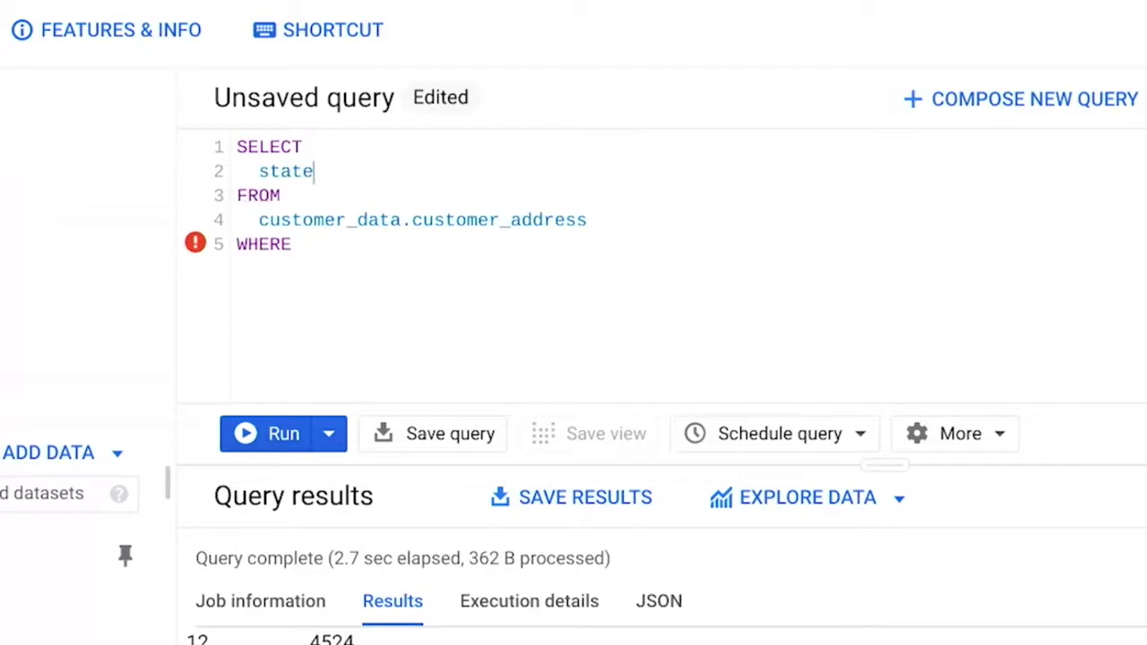
# Add the WHERE condition LENGTH(state) > 2 and run the query
pyautogui.press('Down')
pyautogui.press('Down')
pyautogui.press('Return')
pyautogui.press('Tab')
pyautogui.write('LENGTH')
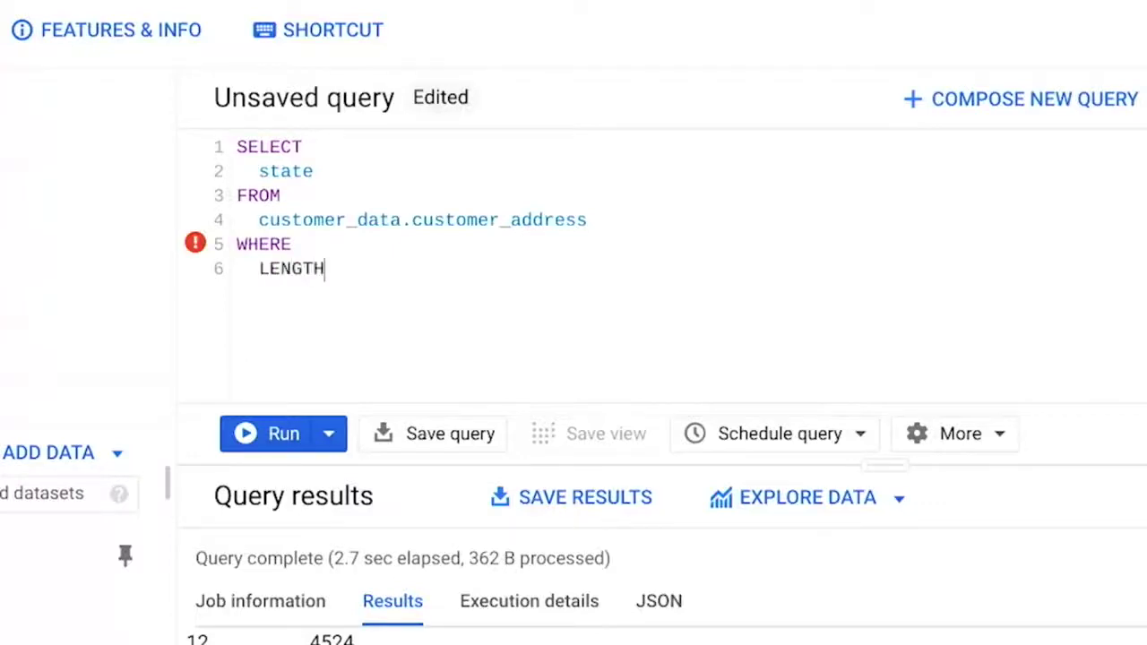
pyautogui.write('(state)')
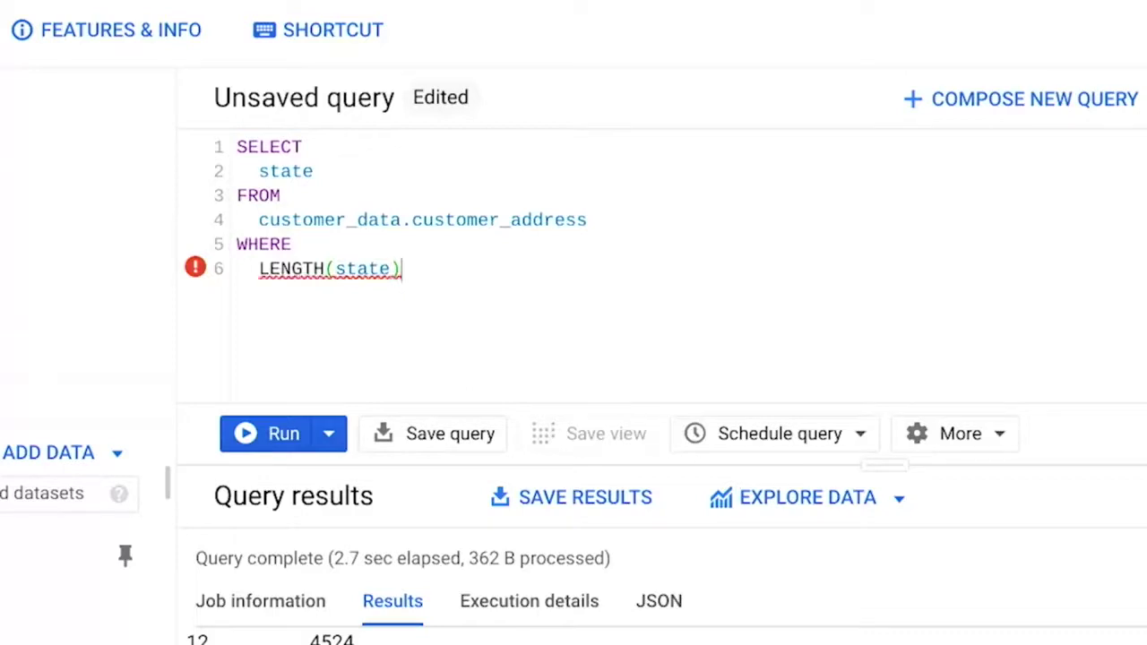
pyautogui.write(' > 2')
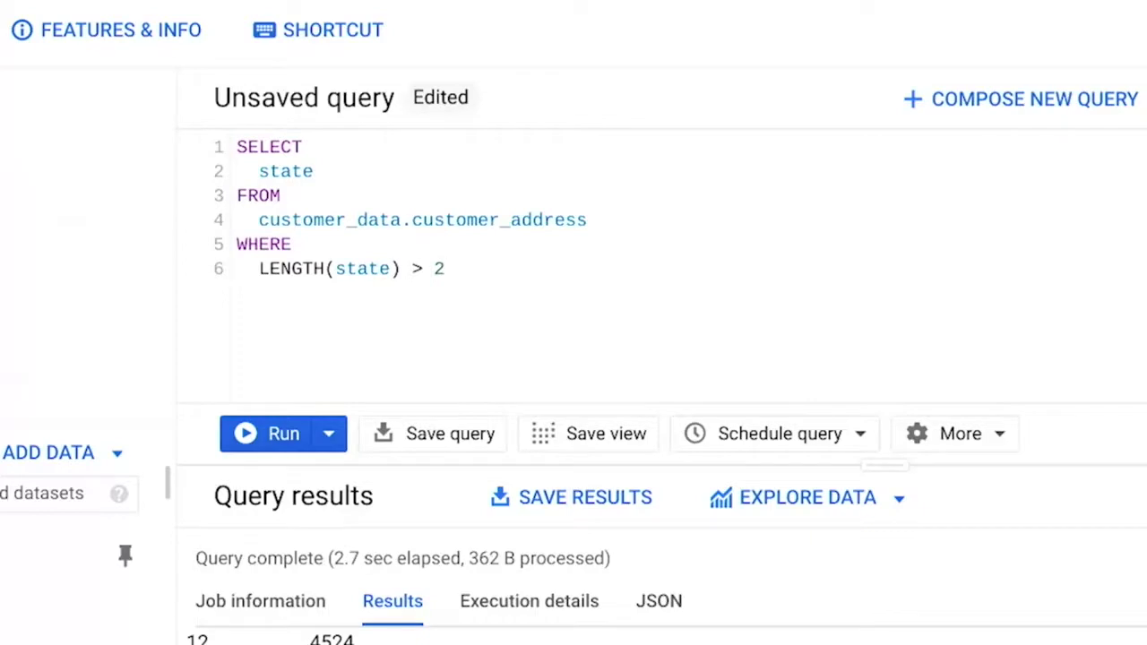
pyautogui.click(240, 432)
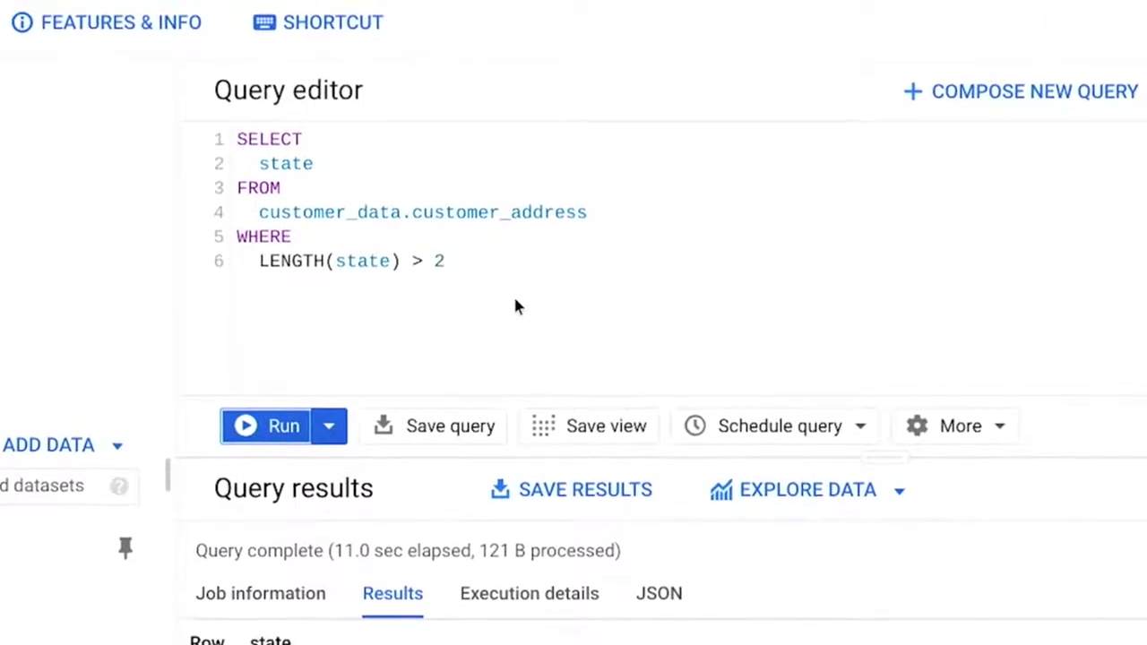
pyautogui.click(544, 223)
pyautogui.moveTo(445, 268); pyautogui.dragTo(238, 268)
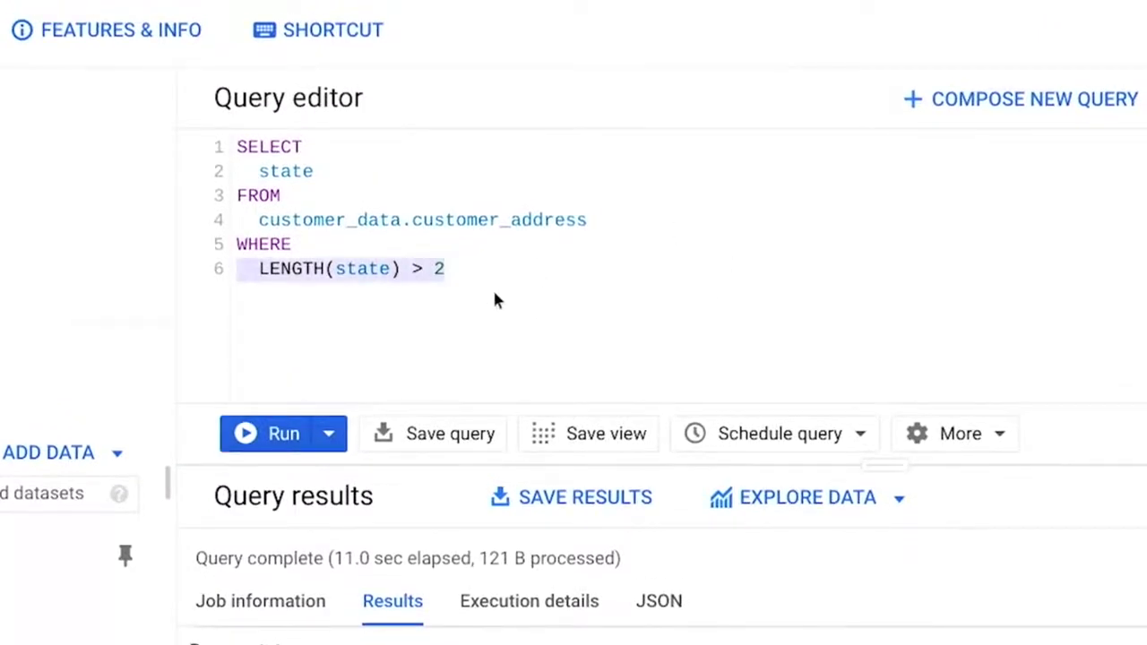
pyautogui.click(703, 320)
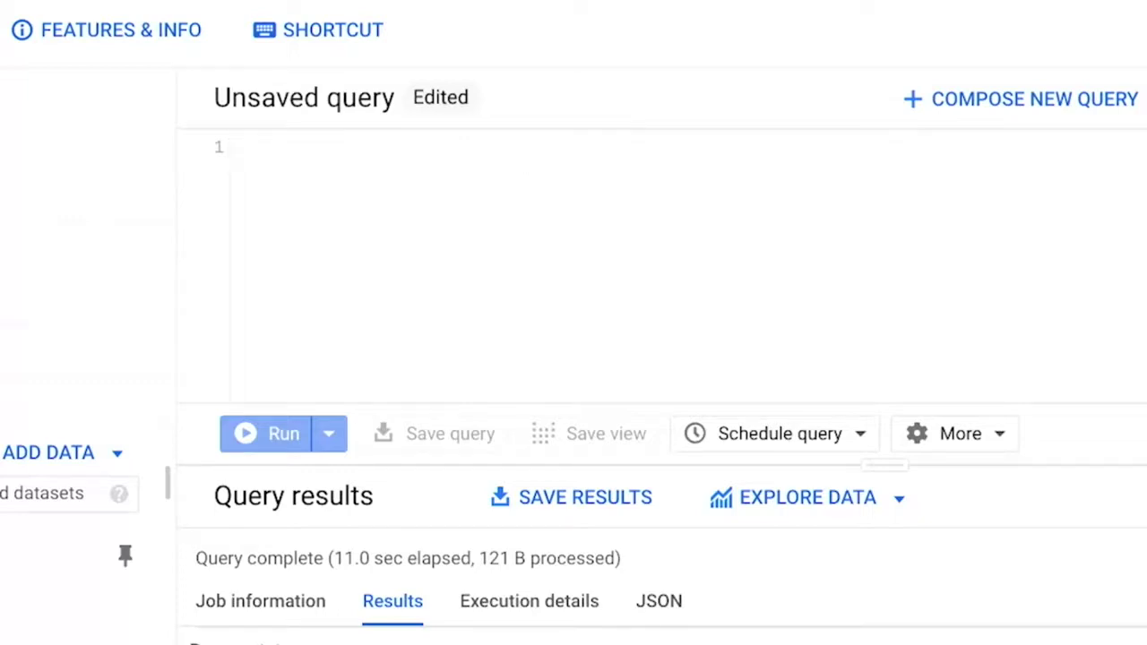
# Lay out another new query with empty SELECT, FROM and WHERE clauses
pyautogui.write('SELECT')
pyautogui.press('Return')
pyautogui.press('Return')
pyautogui.write('FROM')
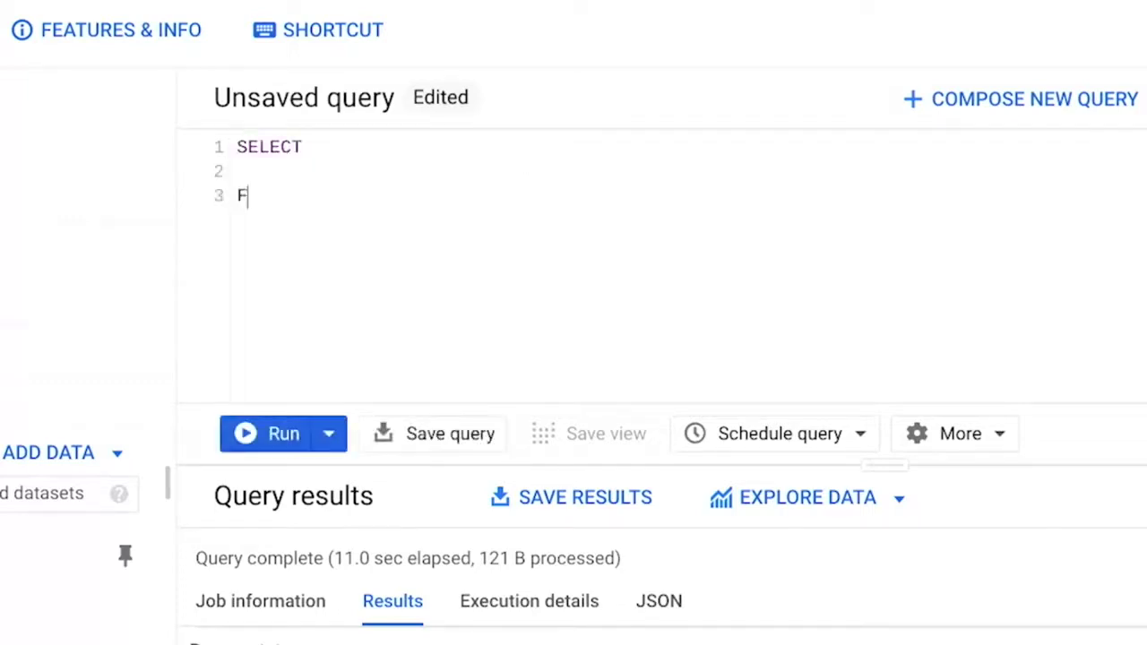
pyautogui.press('Return')
pyautogui.press('Return')
pyautogui.write('RE')
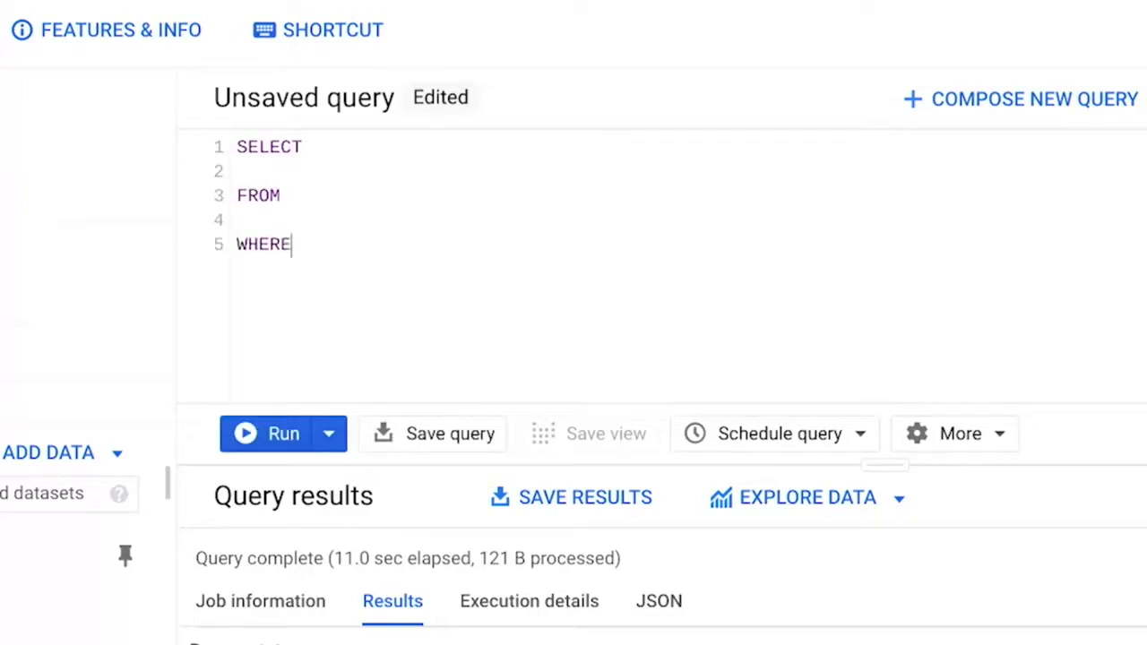
# Fill in customer_data.customer_address as the FROM table and customer_id as the selected column
pyautogui.click(237, 220)
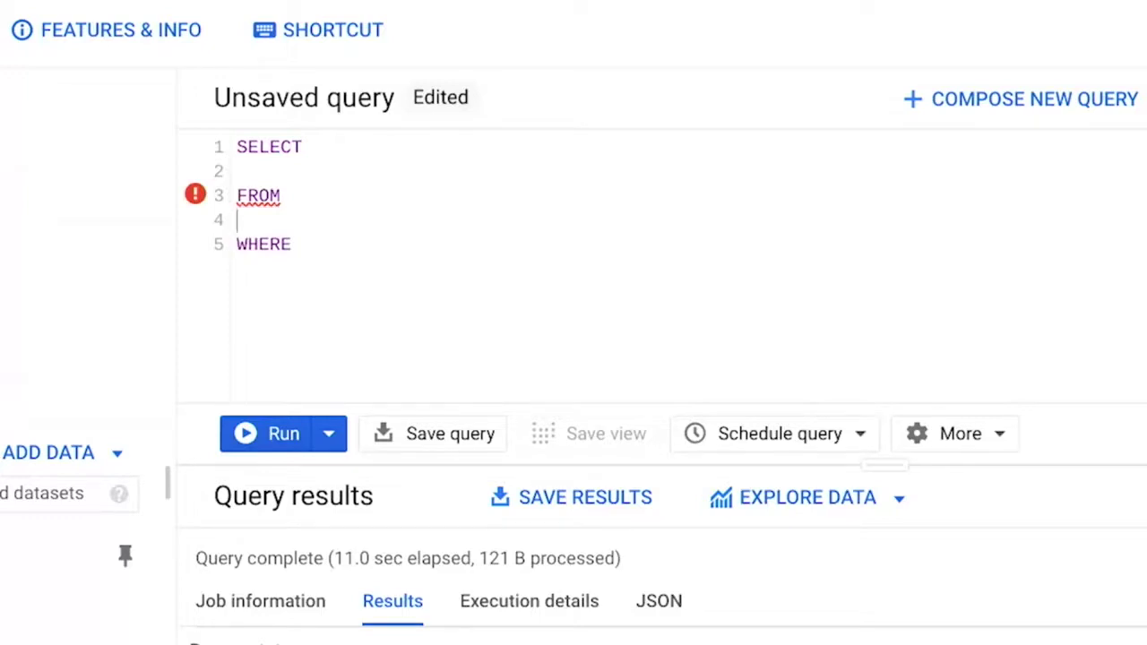
pyautogui.click(282, 195)
pyautogui.press('Down')
pyautogui.press('Tab')
pyautogui.write('customer_data.')
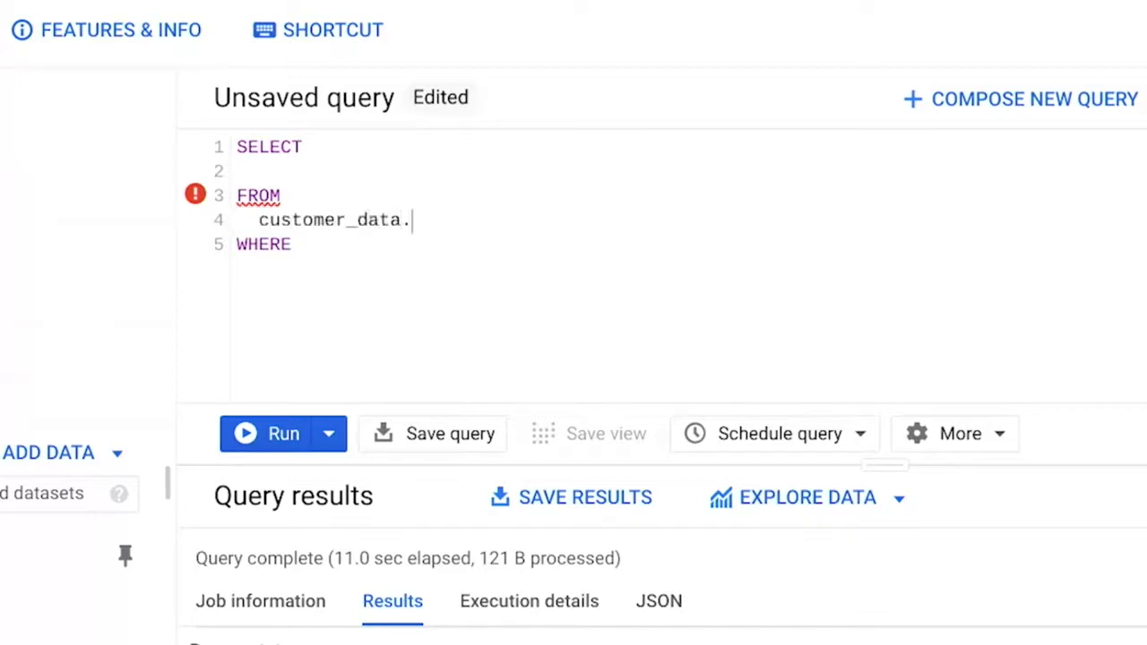
pyautogui.write('customer_ad')
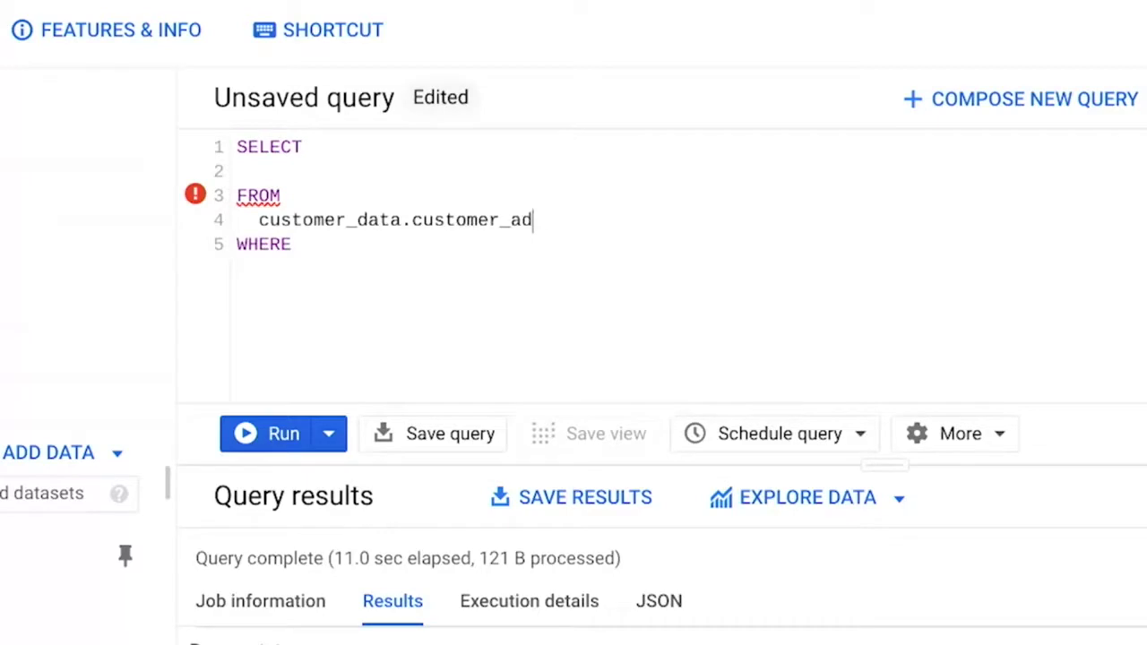
pyautogui.write('dress')
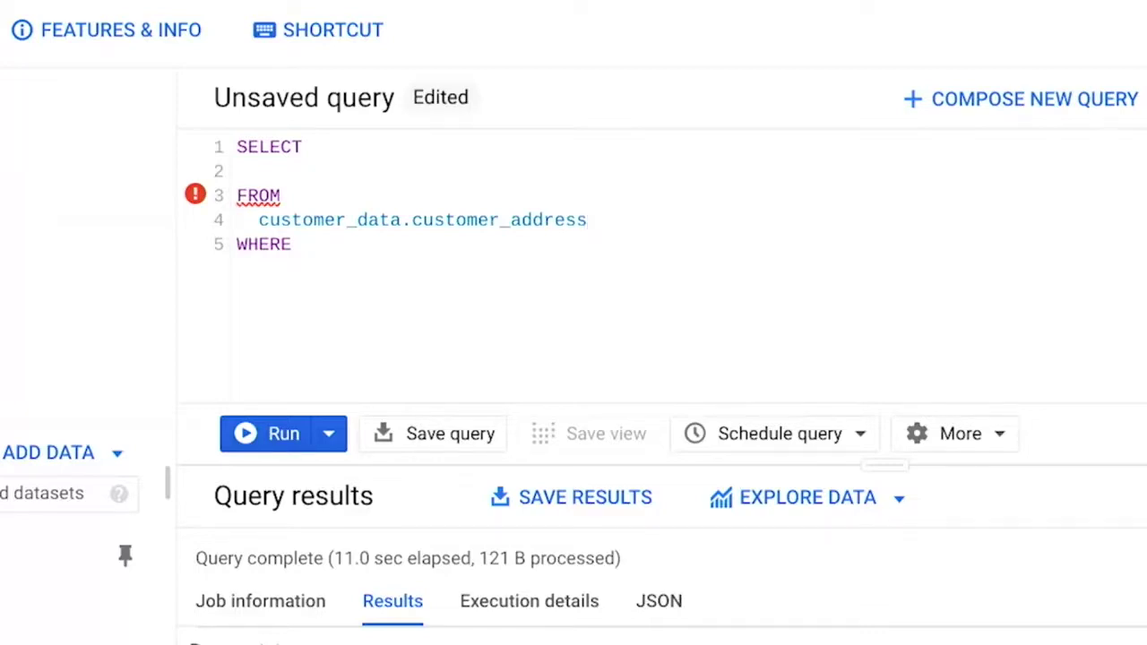
pyautogui.press('Up')
pyautogui.press('Up')
pyautogui.press('Tab')
pyautogui.write('customer_id')
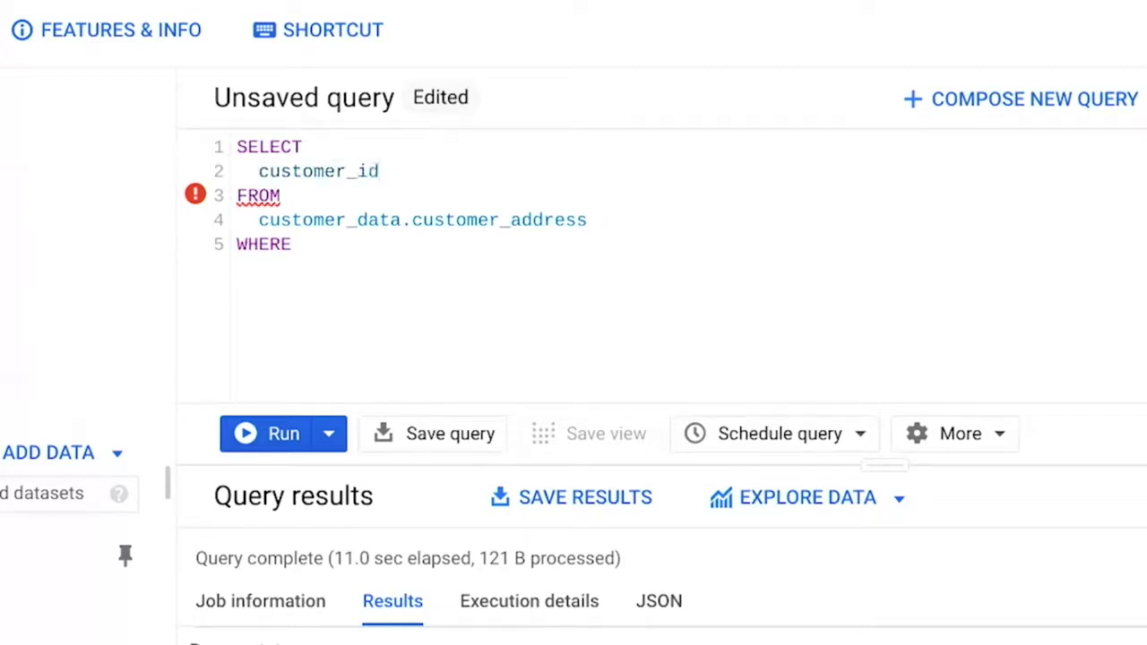
# Make the SELECT clause return only unique IDs by adding DISTINCT before customer_id
pyautogui.click(282, 195)
pyautogui.click(292, 243)
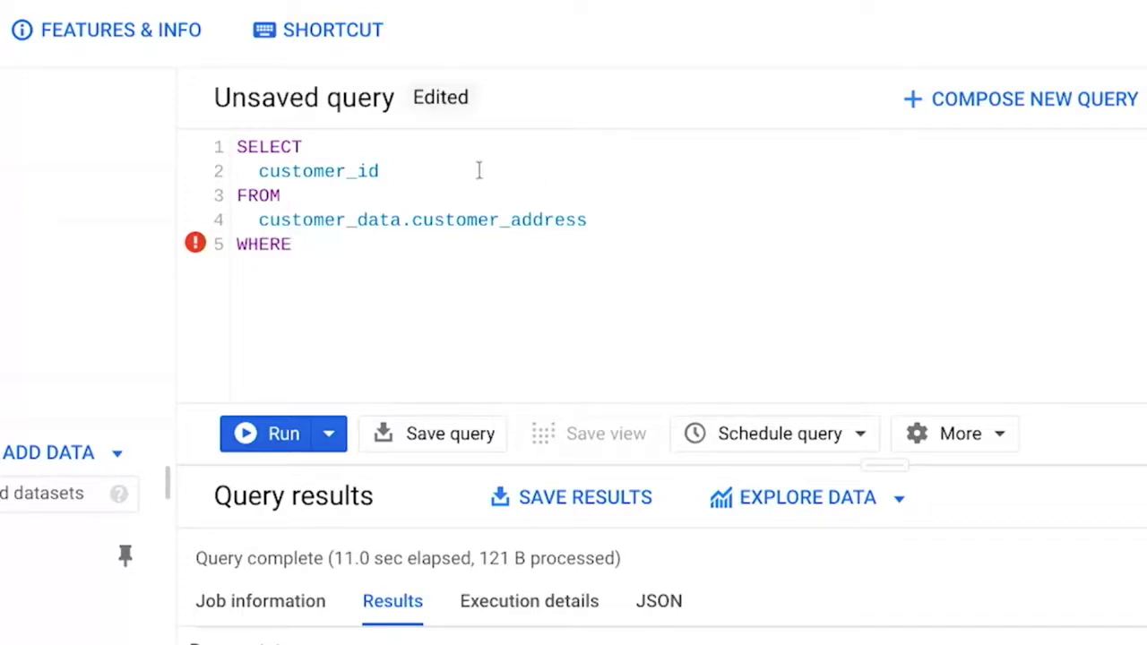
pyautogui.click(257, 171)
pyautogui.write('DISTINCT')
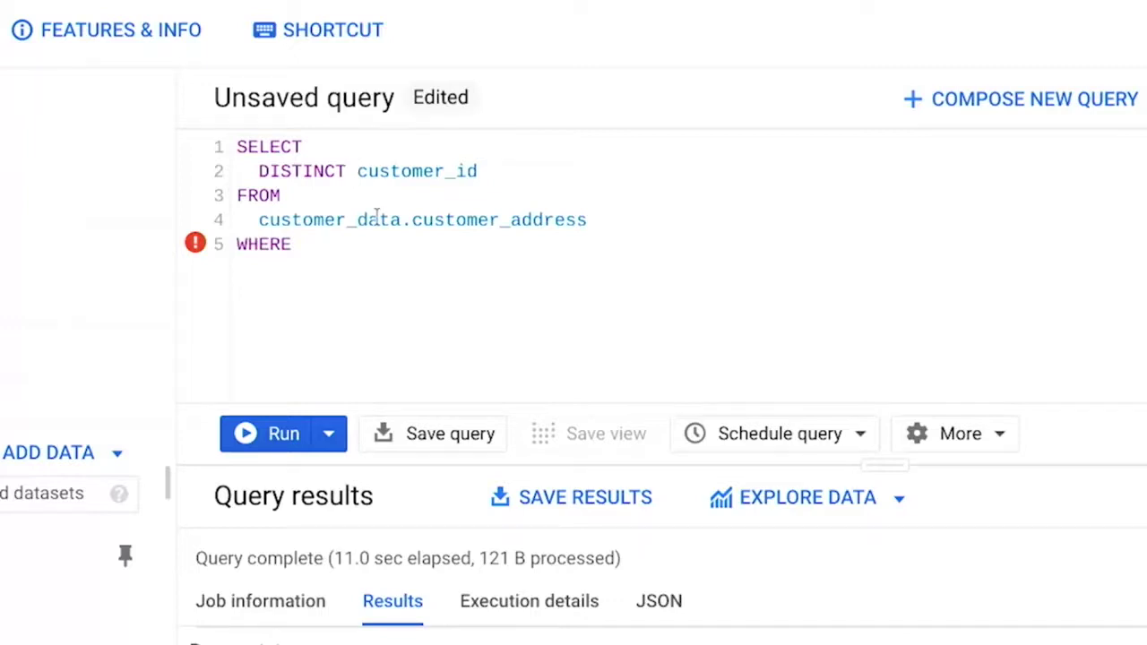
# Add the WHERE condition TRIM(state) = 'OH' and run the query
pyautogui.click(412, 240)
pyautogui.press('Return')
pyautogui.write('TRIM(')
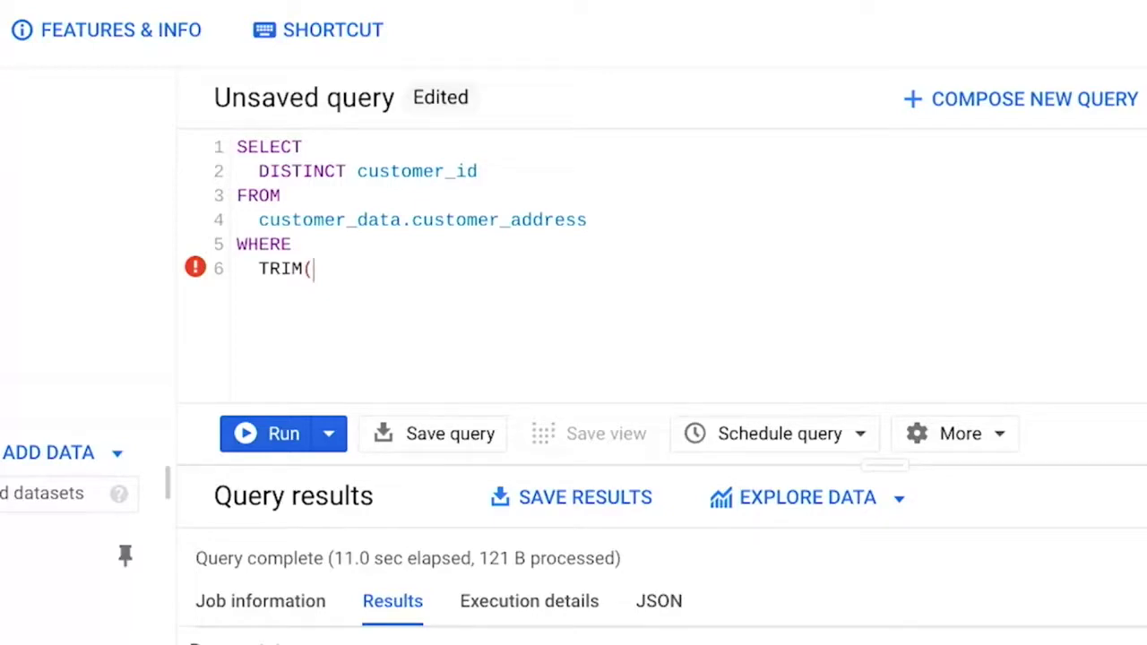
pyautogui.write('state)')
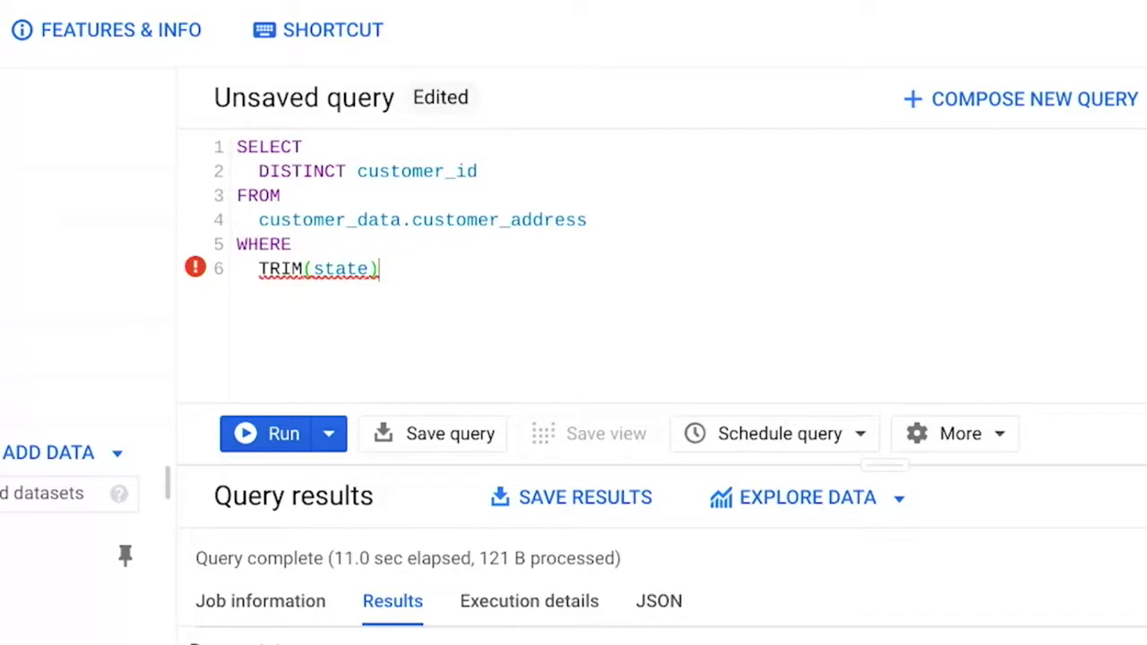
pyautogui.write(" = 'OH'")
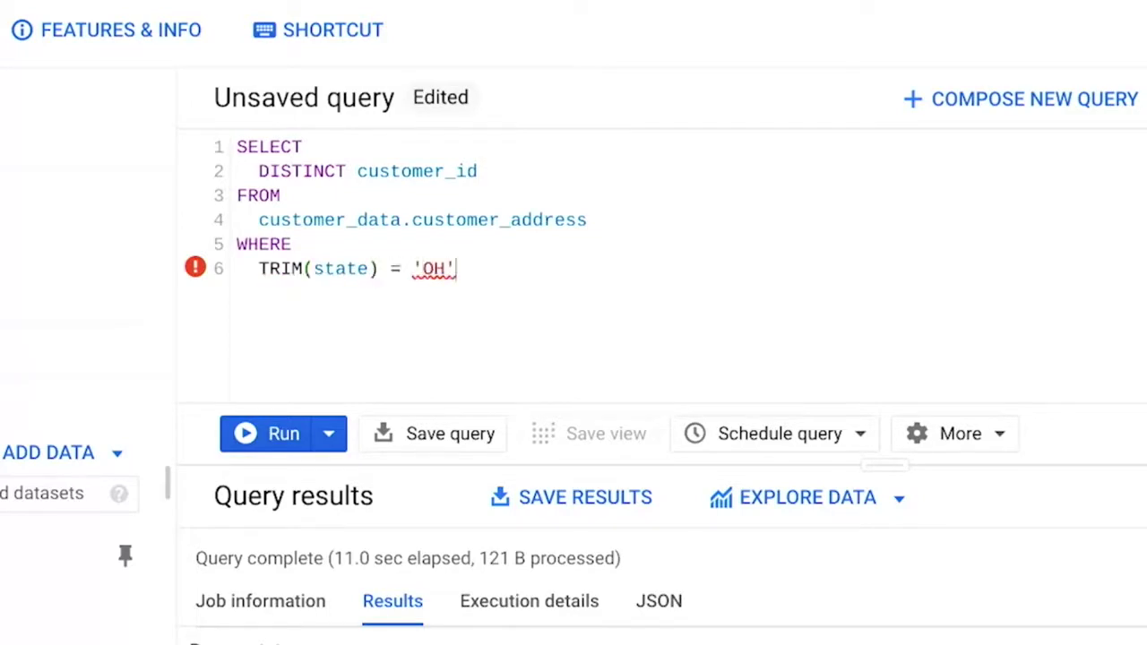
pyautogui.click(249, 439)
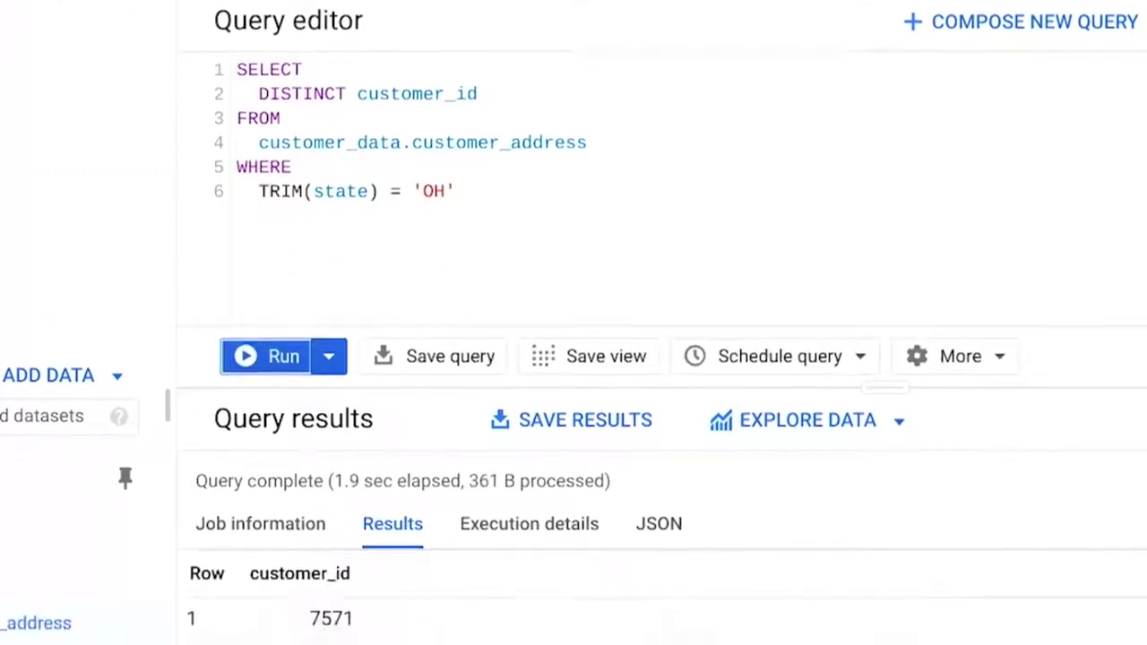
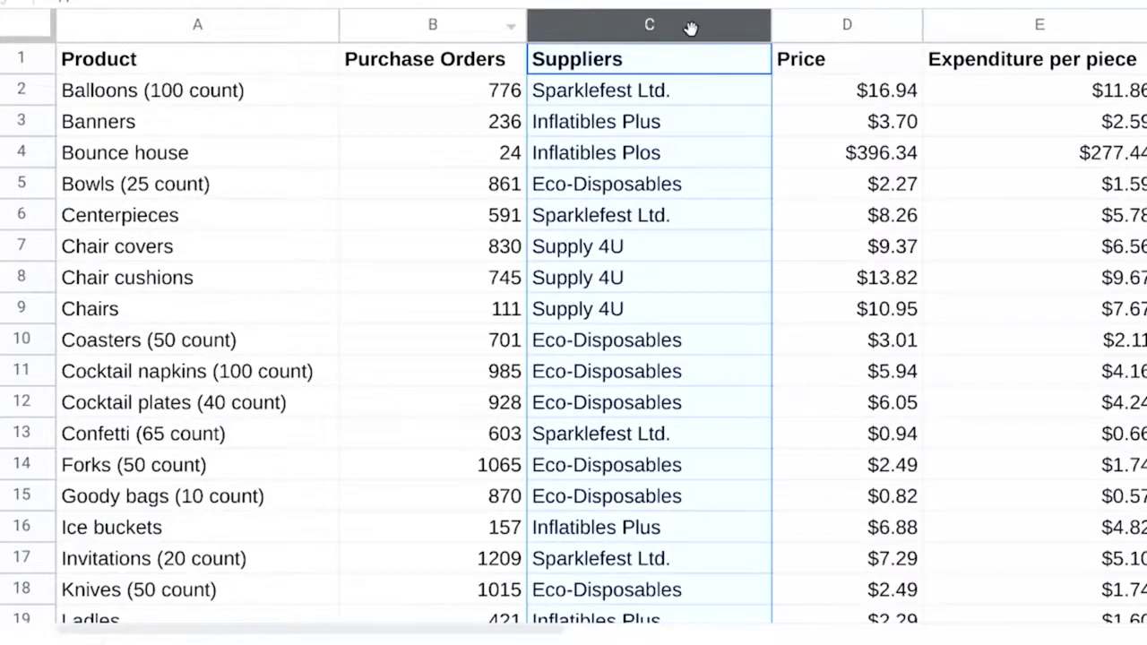
# Switch to the Jeff's Party Planet spreadsheet and review the Price and Revenue columns and the Bounce house supplier
pyautogui.click(843, 27)
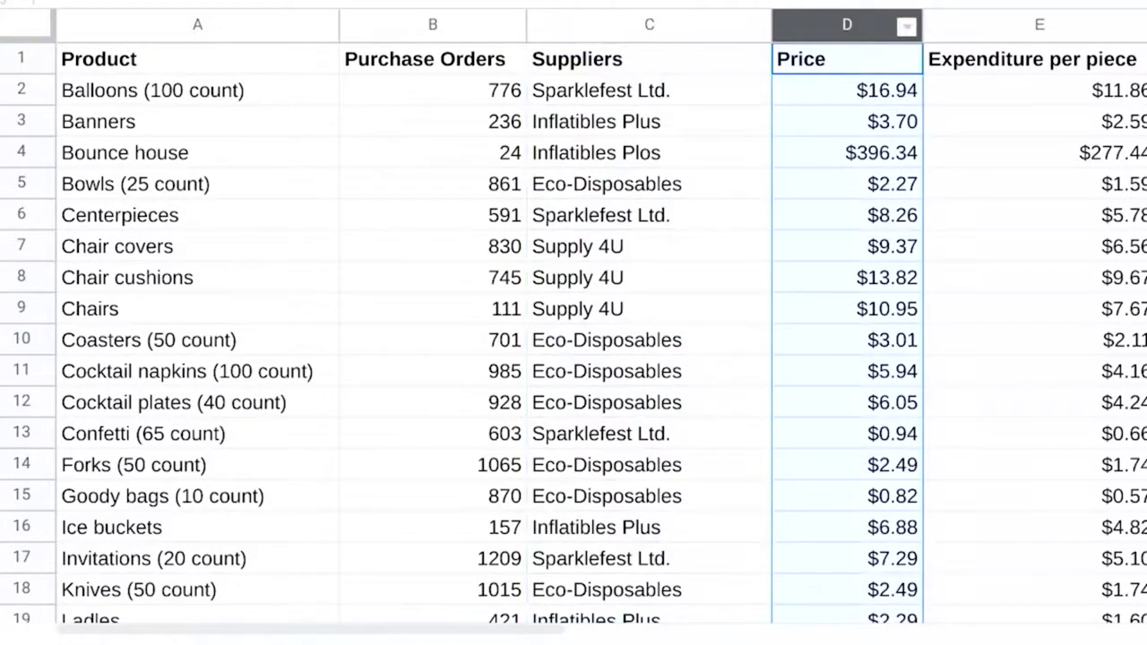
pyautogui.click(886, 22)
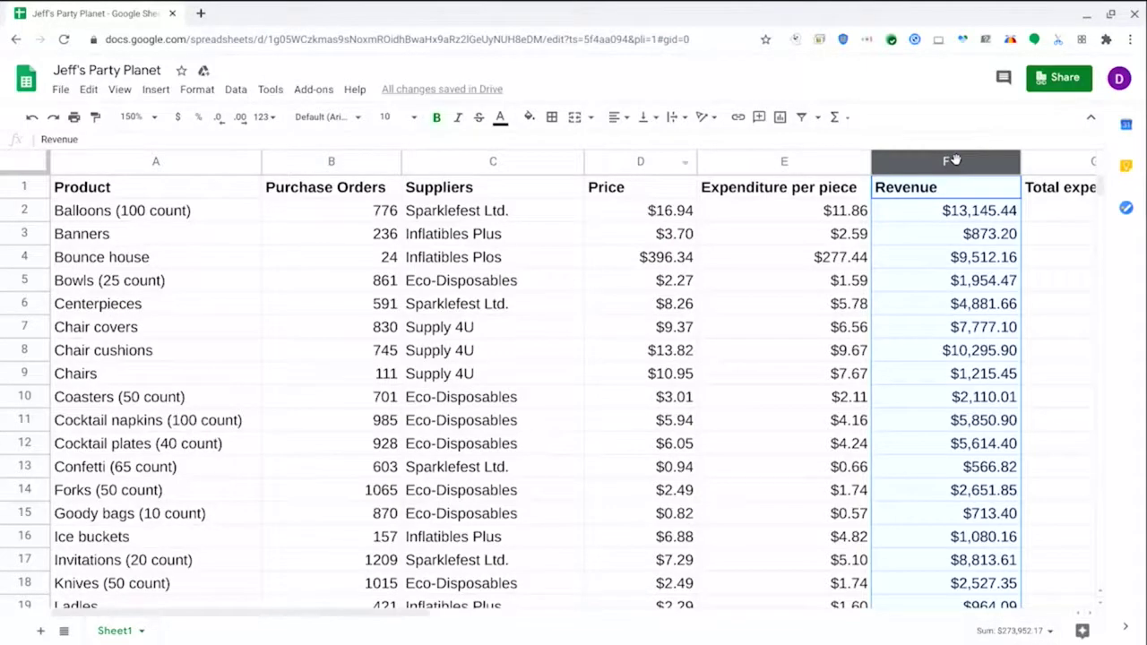
pyautogui.click(474, 261)
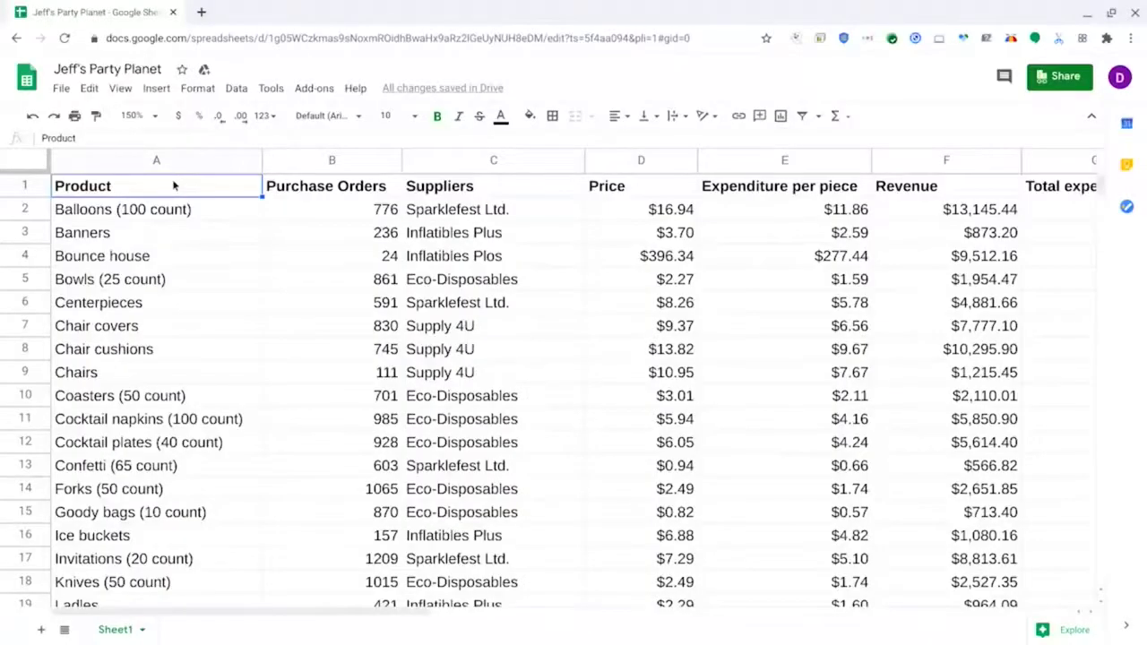
# Replace all occurrences of Plos with Plus across all sheets using Find and replace, and check the Bounce house supplier
pyautogui.click(87, 89)
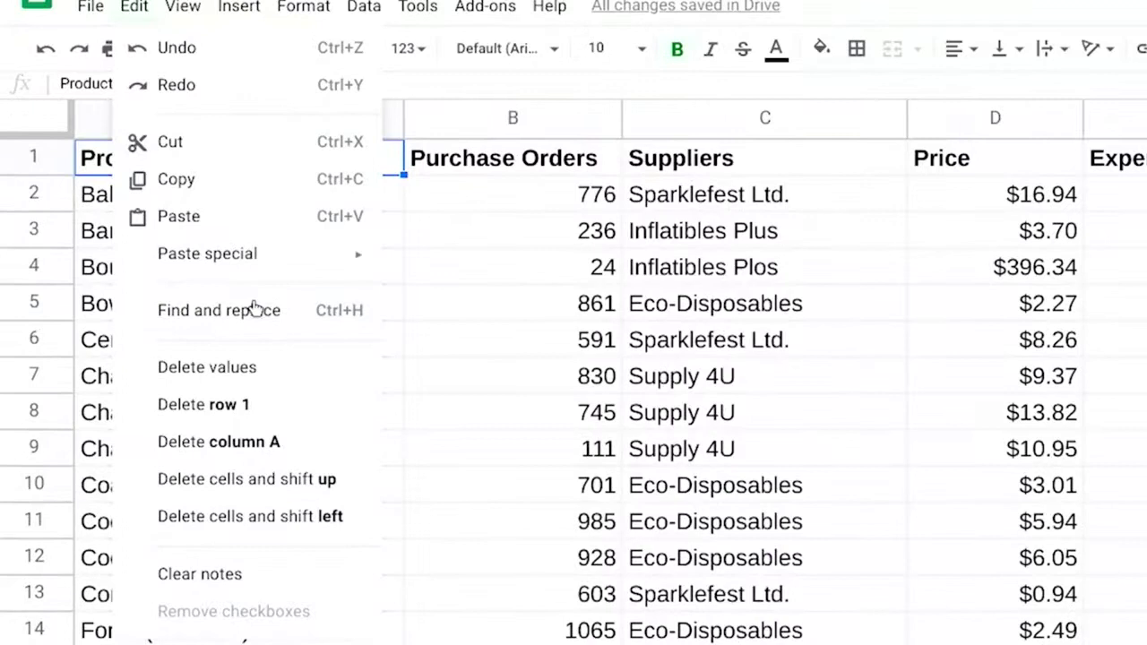
pyautogui.click(254, 308)
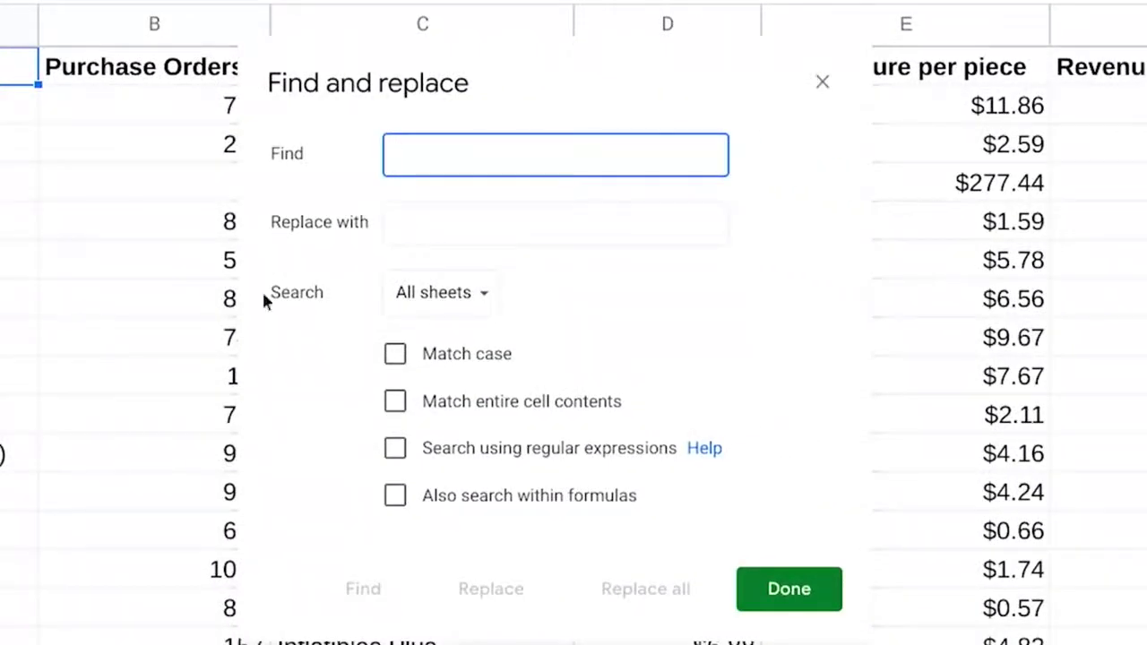
pyautogui.write('Plos')
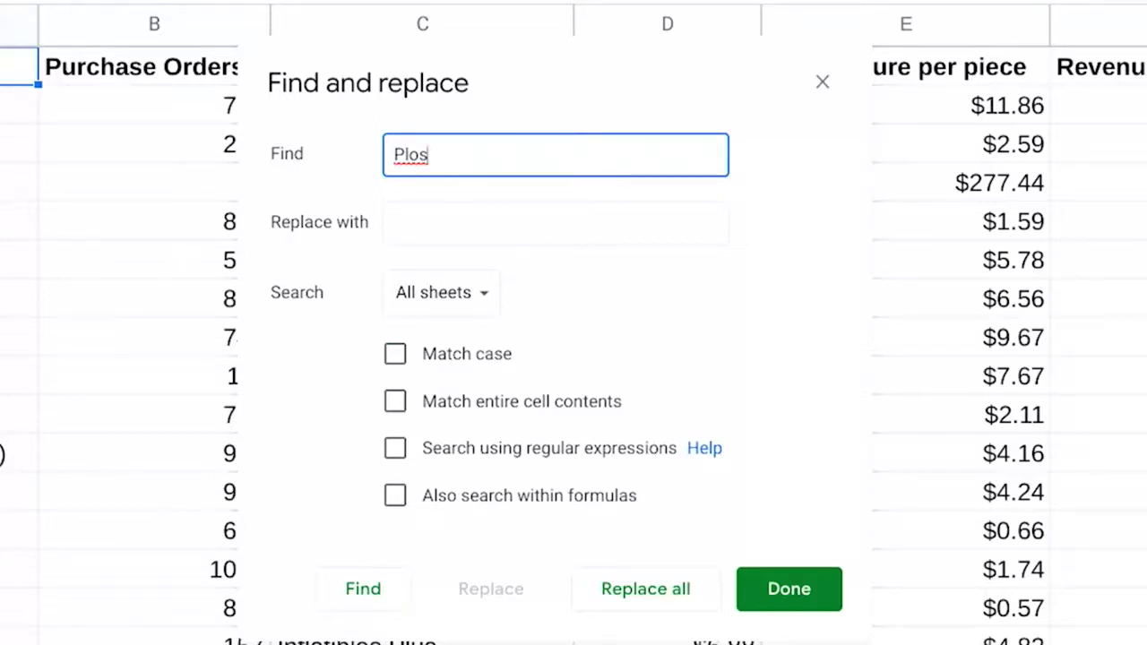
pyautogui.click(555, 224)
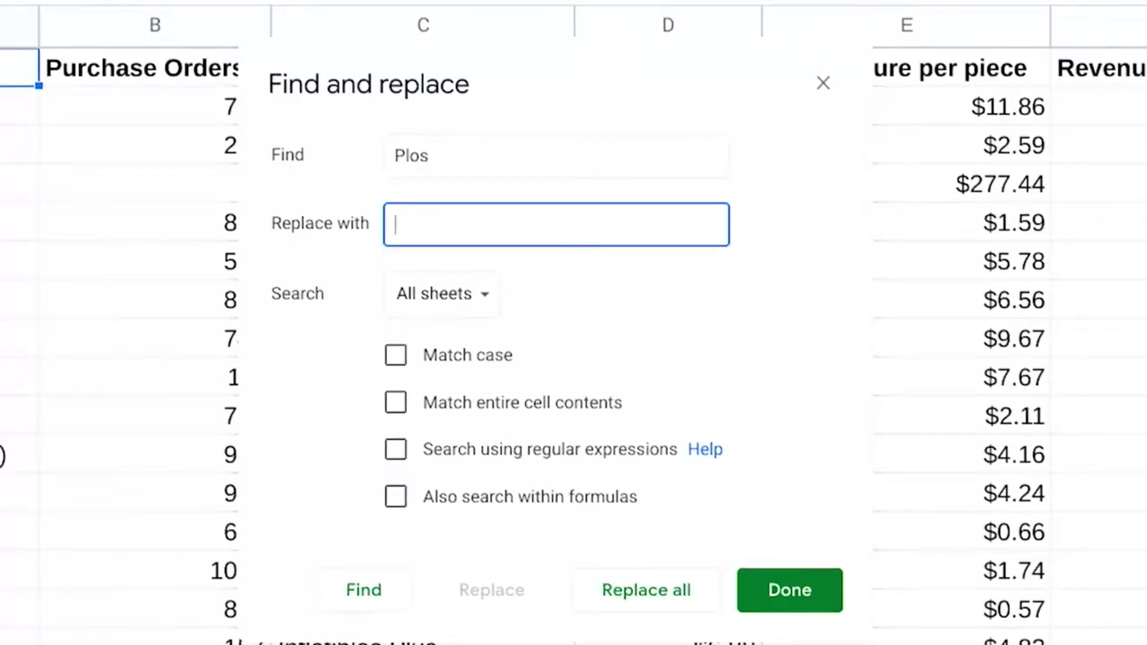
pyautogui.write('Plus')
pyautogui.click(668, 599)
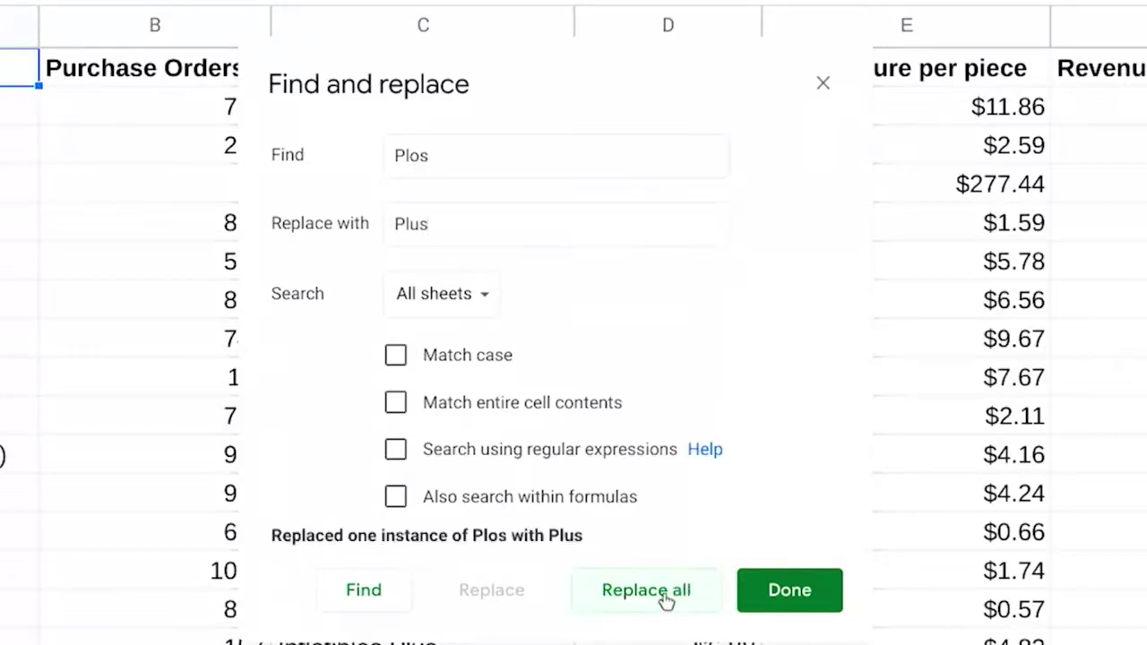
pyautogui.click(794, 592)
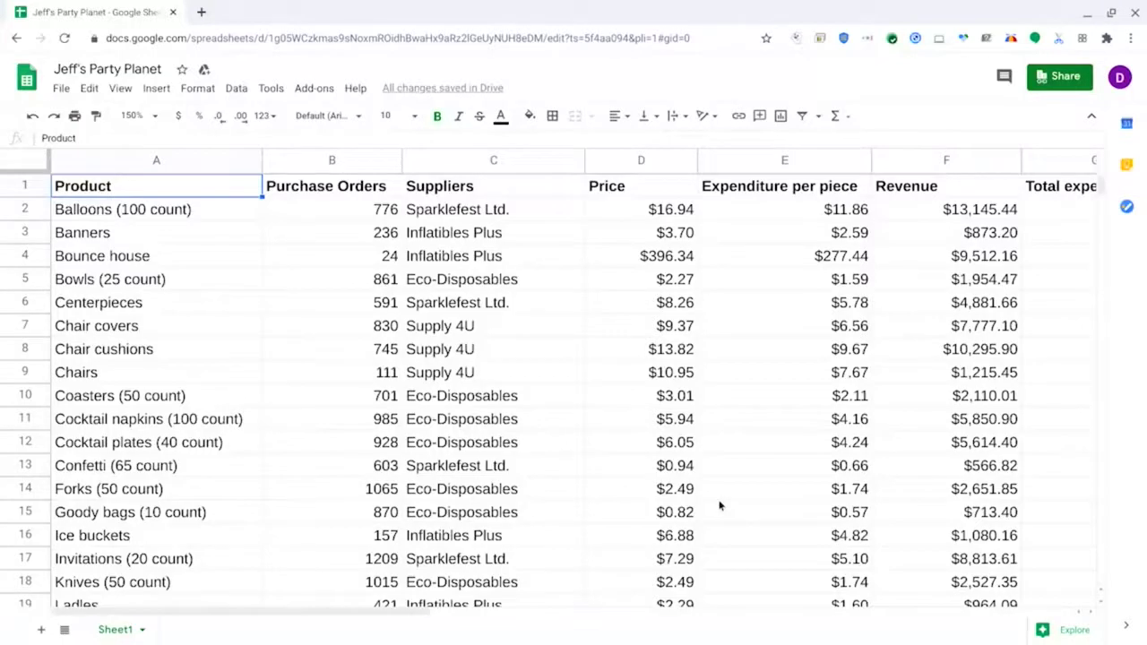
pyautogui.click(482, 265)
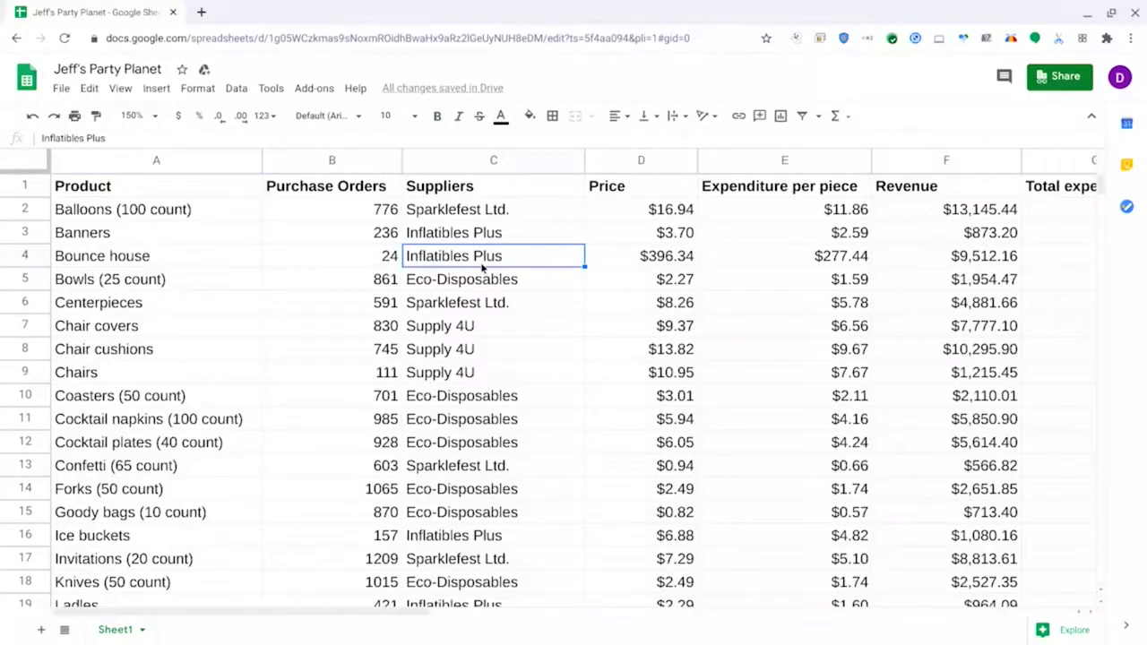
pyautogui.hotkey('ctrl', 'Home')
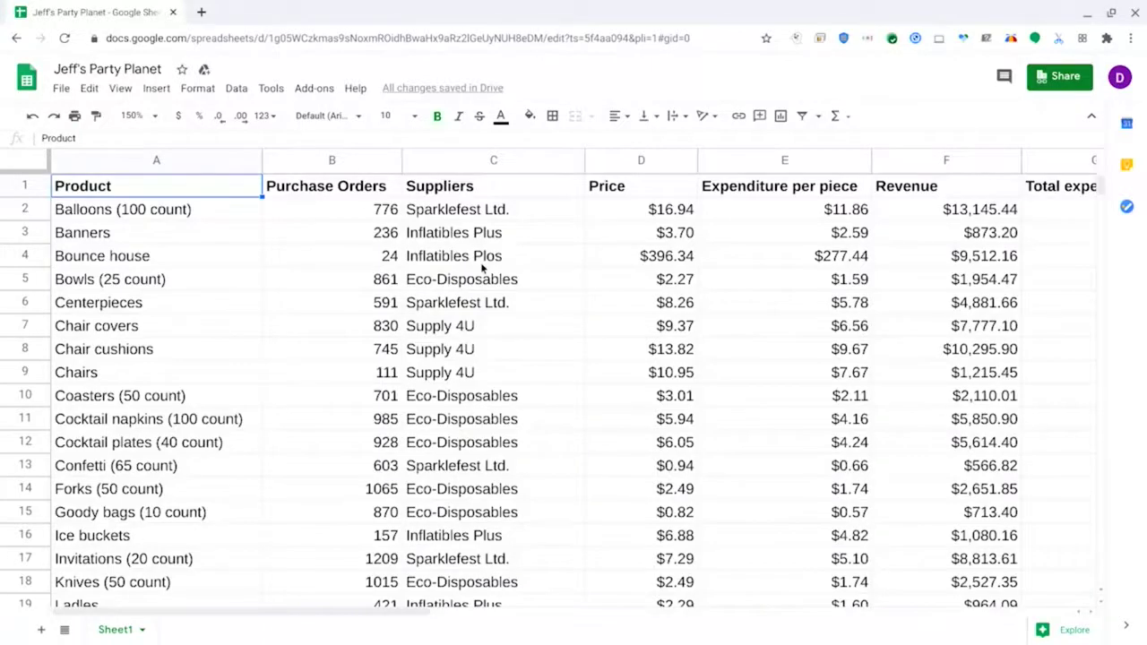
# Create a pivot table on a new sheet from the entire Suppliers column
pyautogui.click(516, 161)
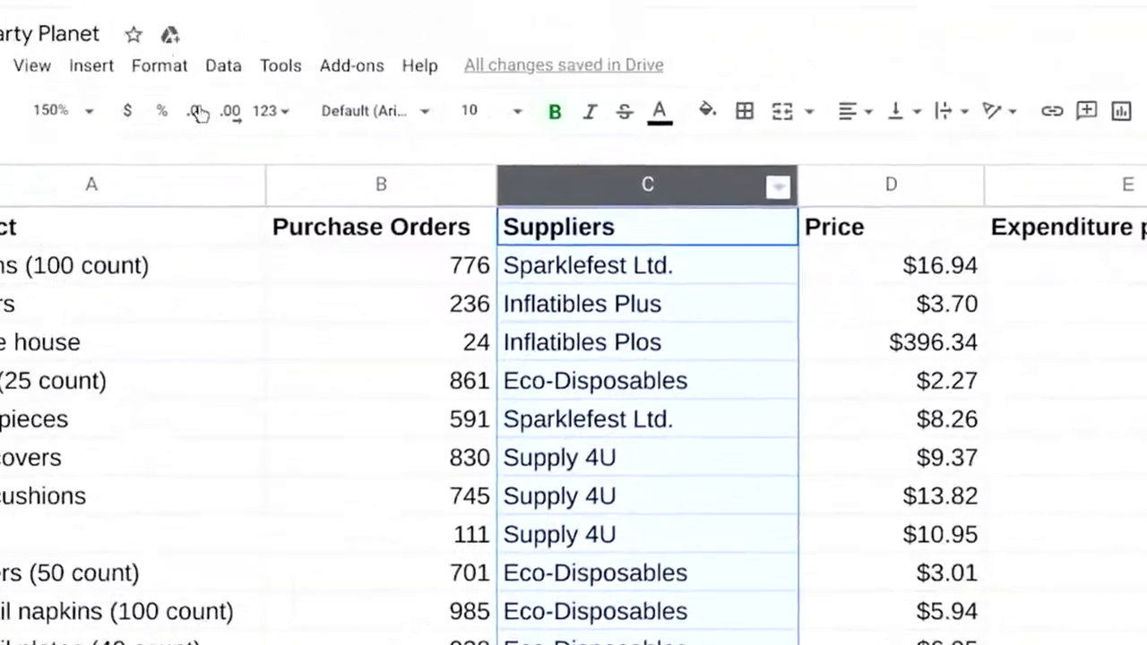
pyautogui.click(164, 6)
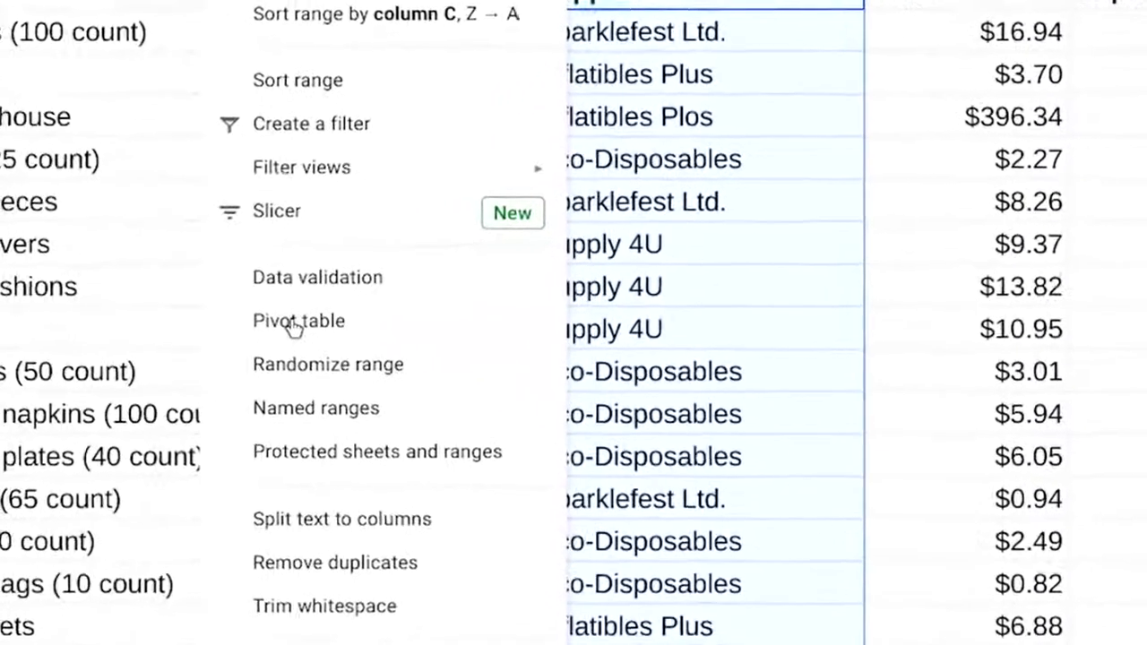
pyautogui.click(291, 328)
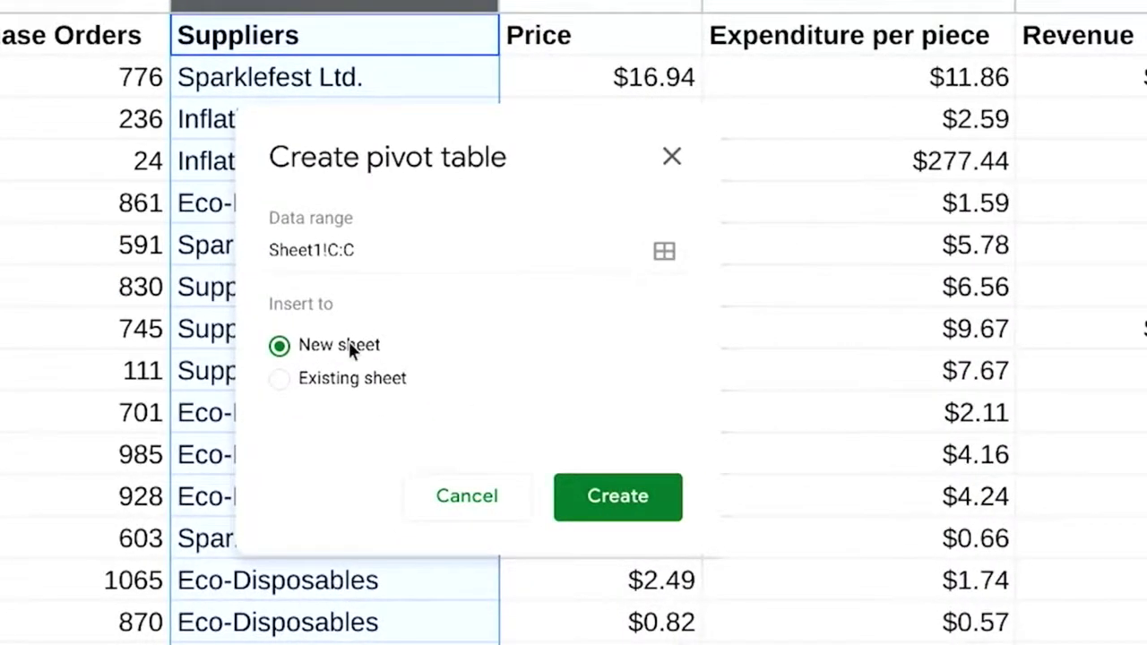
pyautogui.click(657, 505)
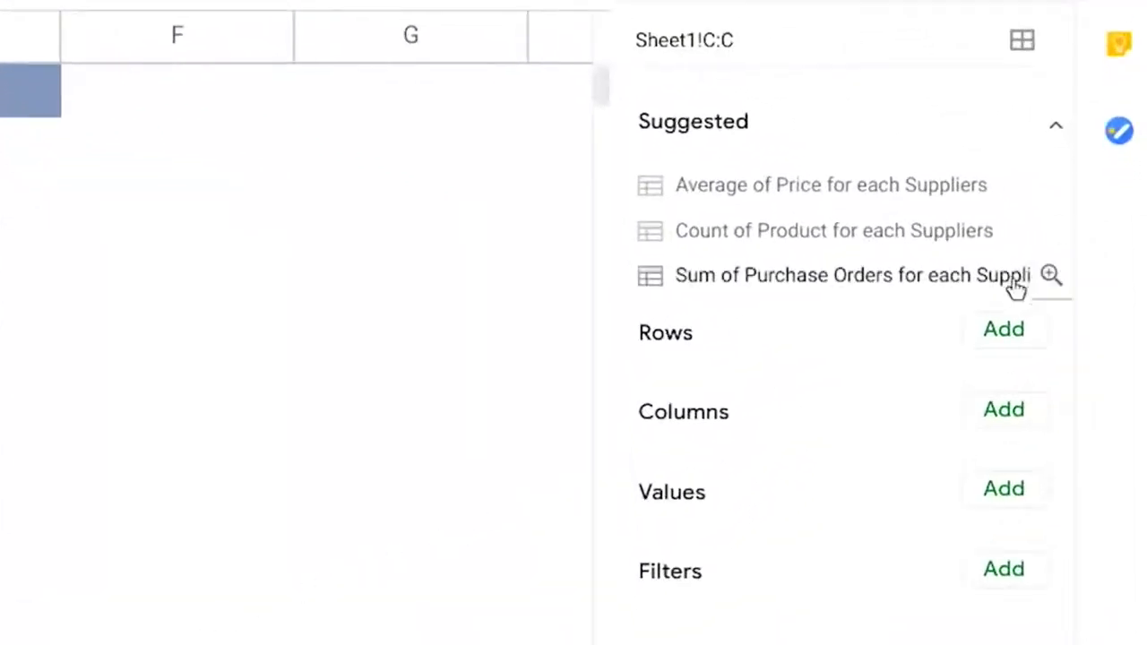
# Add Suppliers to the pivot table as both rows and values, summarizing the values by COUNTA
pyautogui.click(999, 333)
pyautogui.click(1009, 386)
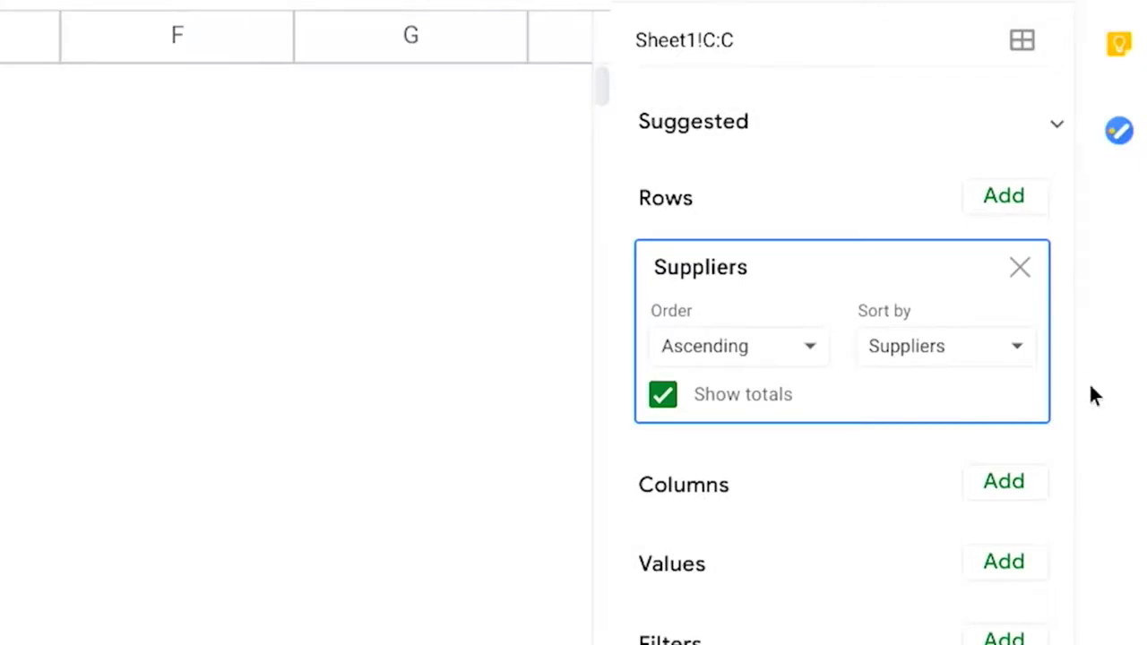
pyautogui.click(1007, 564)
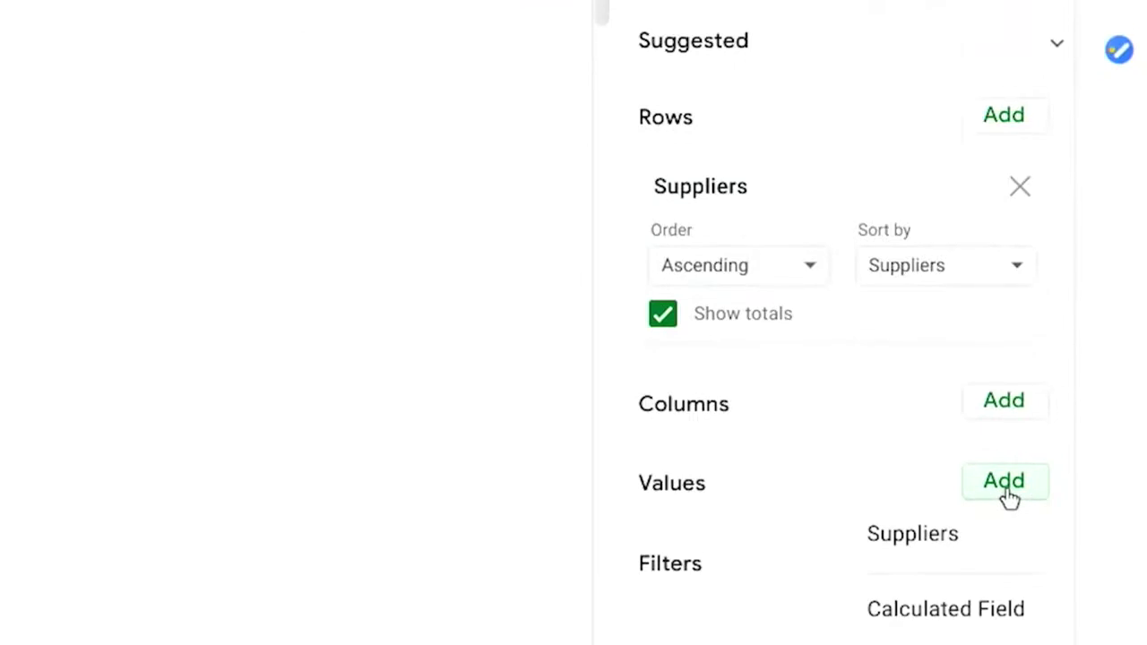
pyautogui.click(991, 453)
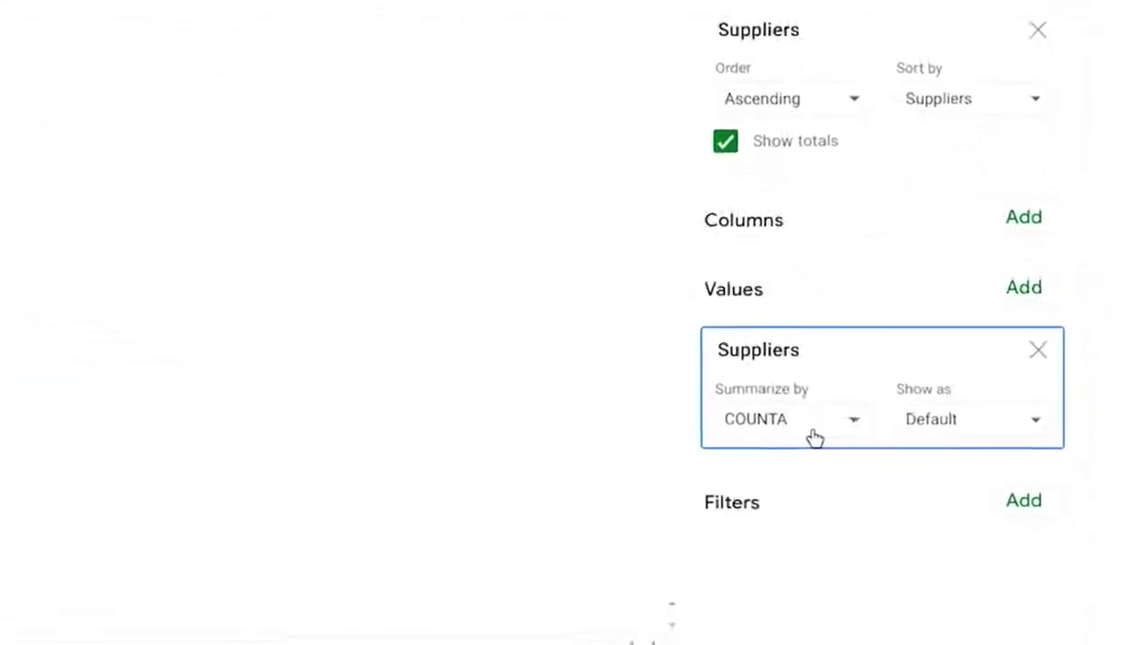
pyautogui.click(763, 402)
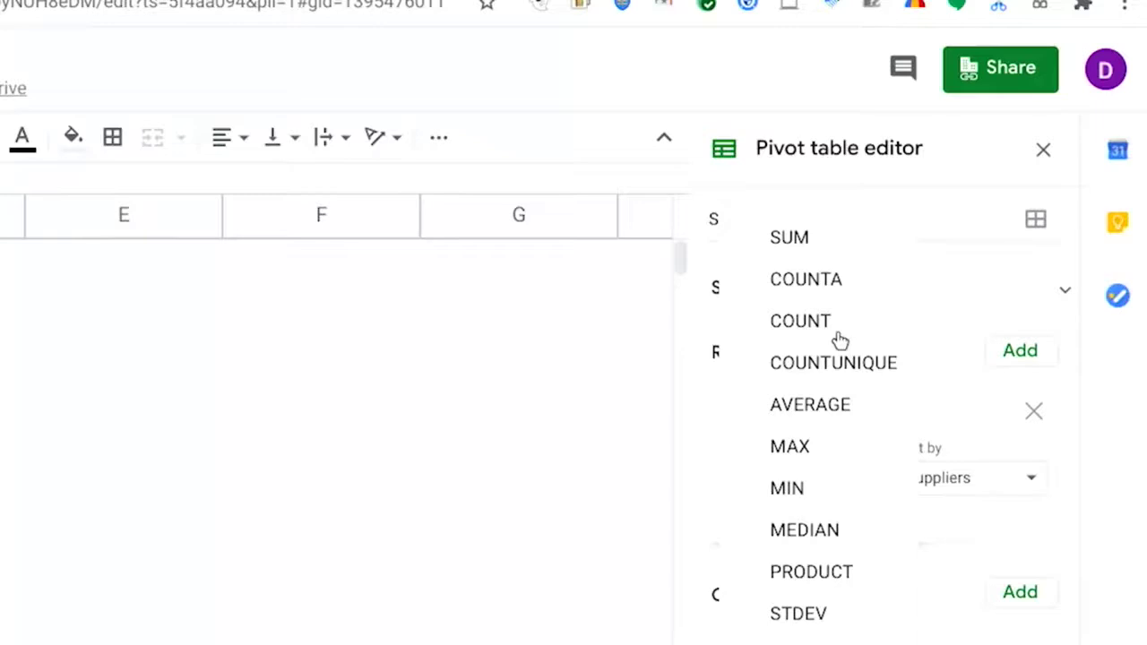
pyautogui.click(800, 320)
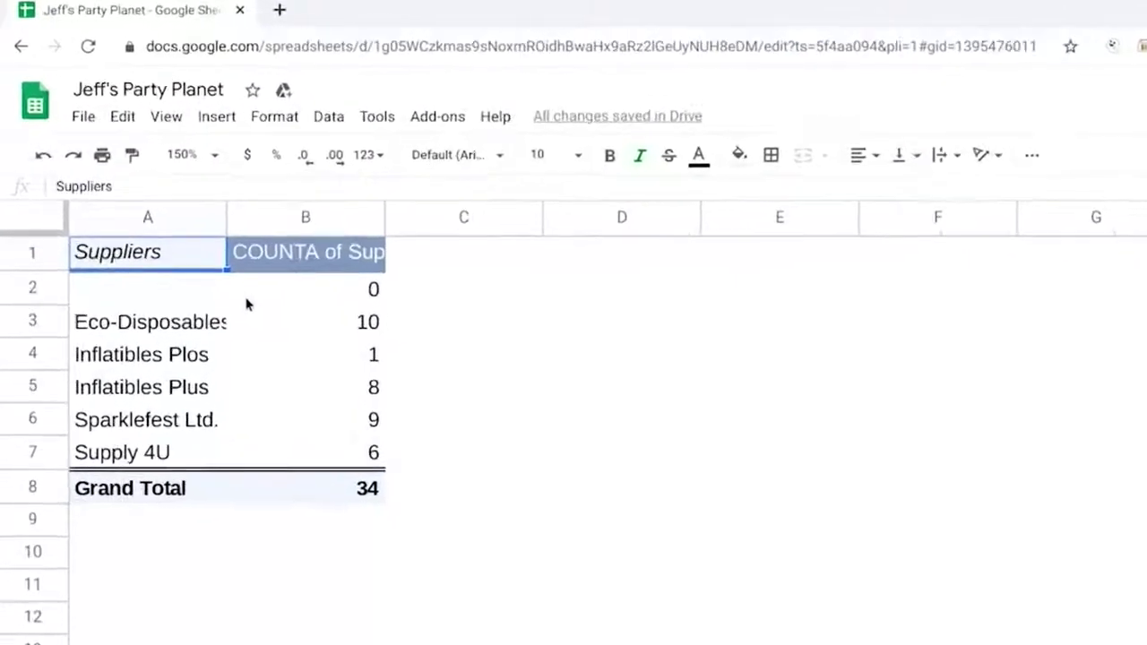
# Locate the misspelled supplier in the pivot table and correct the Bounce house supplier on Sheet1 to Inflatibles Plus
pyautogui.click(177, 358)
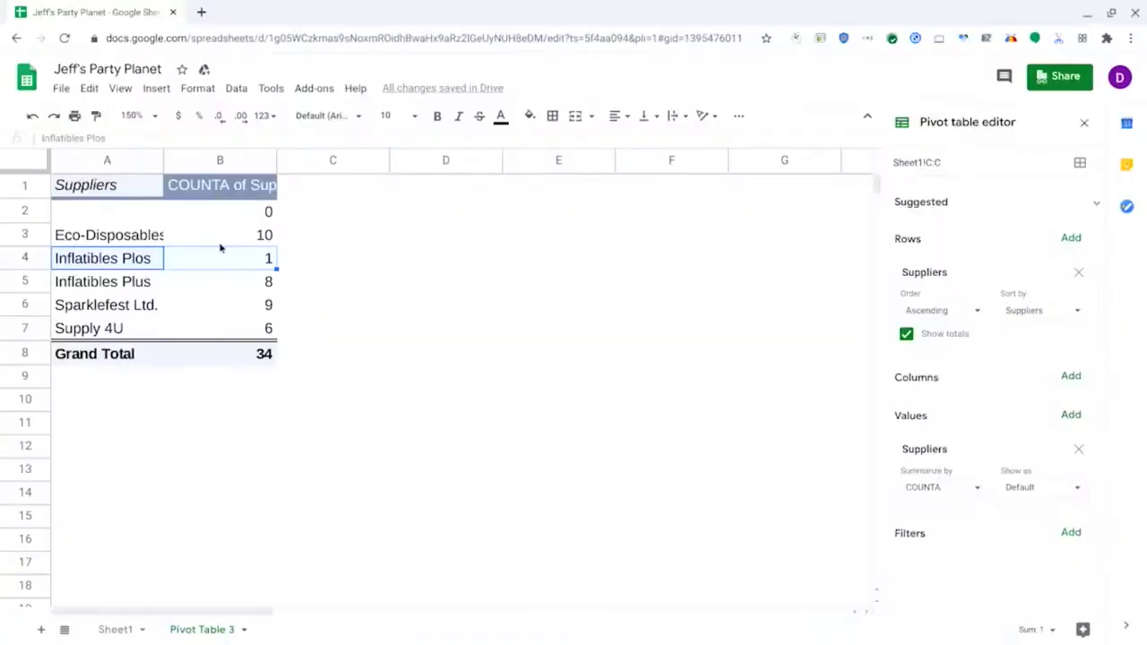
pyautogui.click(111, 629)
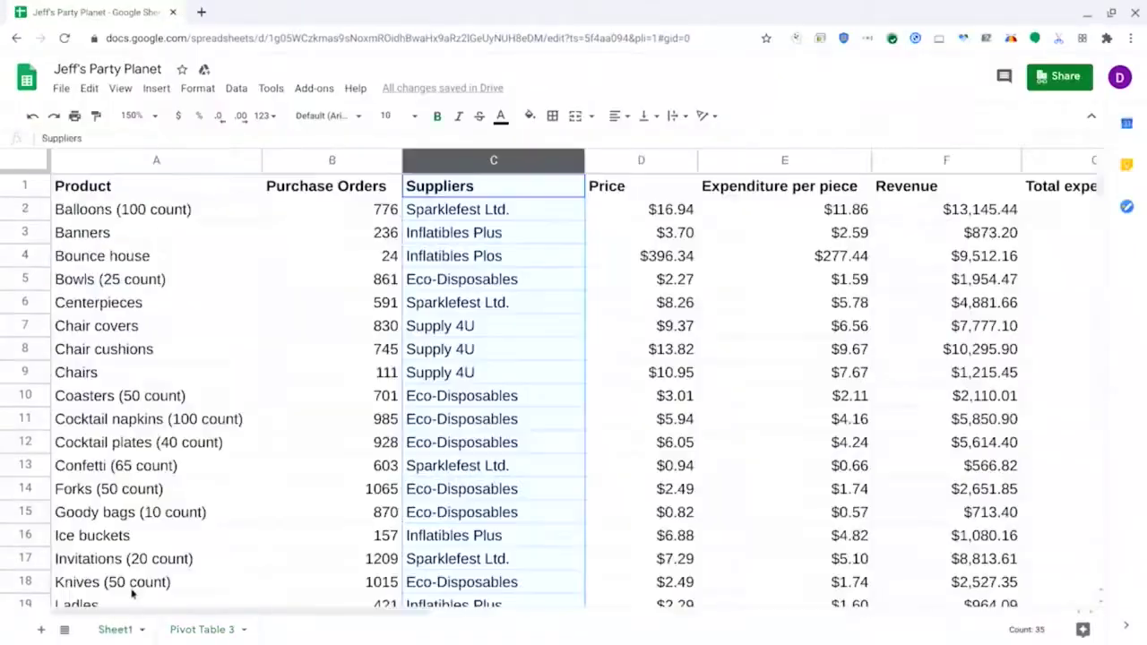
pyautogui.click(598, 207)
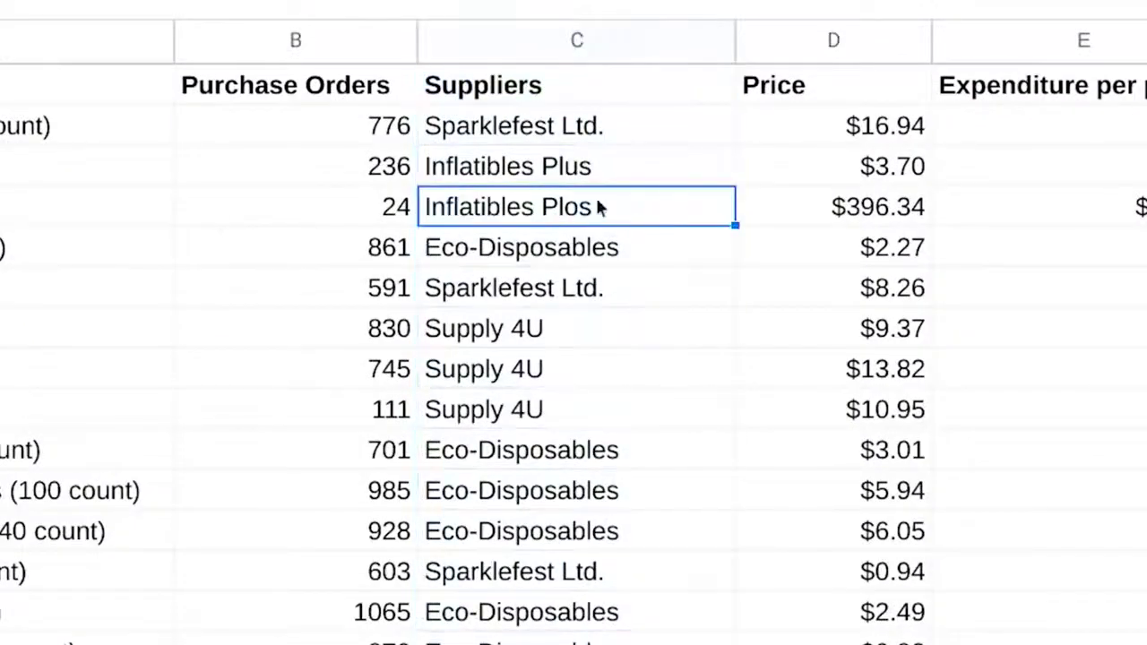
pyautogui.doubleClick(555, 217)
pyautogui.press('BackSpace')
pyautogui.write('u')
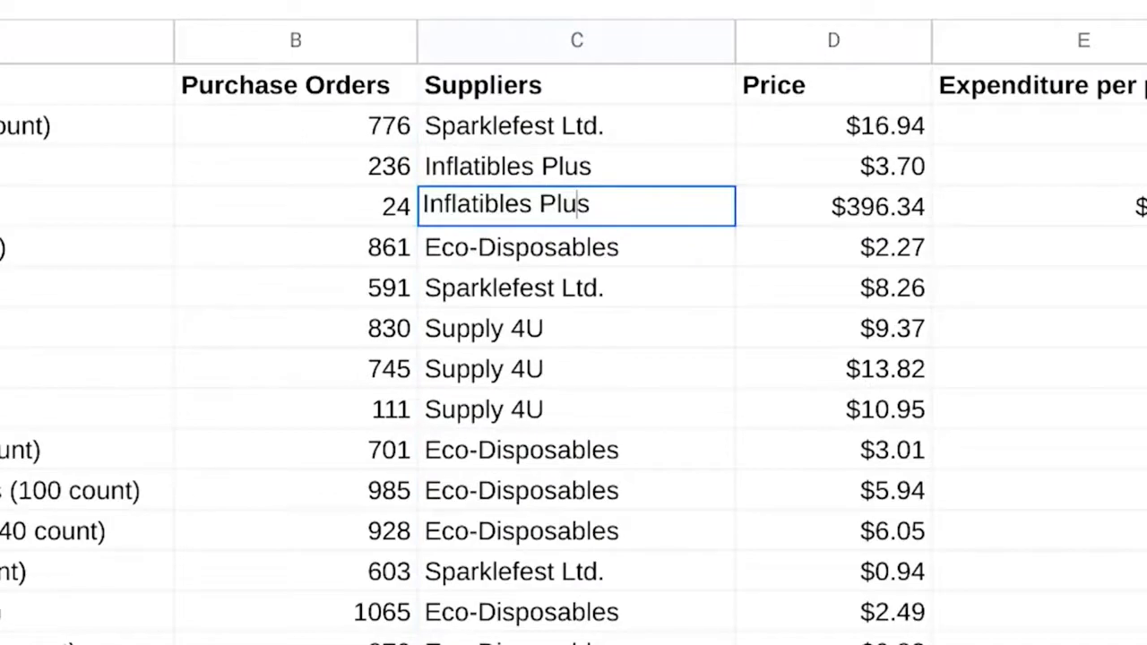
pyautogui.press('Return')
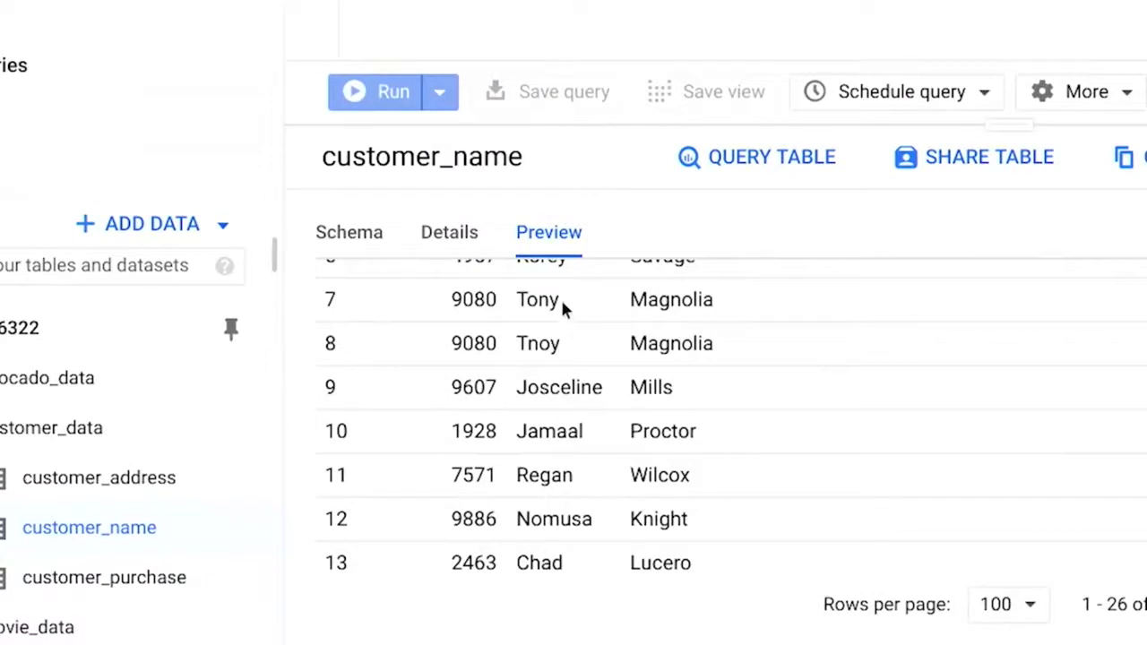
# Switch to BigQuery, check the duplicate first-name entries in customer_name, and lay out a query with empty SELECT, FROM and WHERE clauses
pyautogui.doubleClick(540, 301)
pyautogui.doubleClick(548, 345)
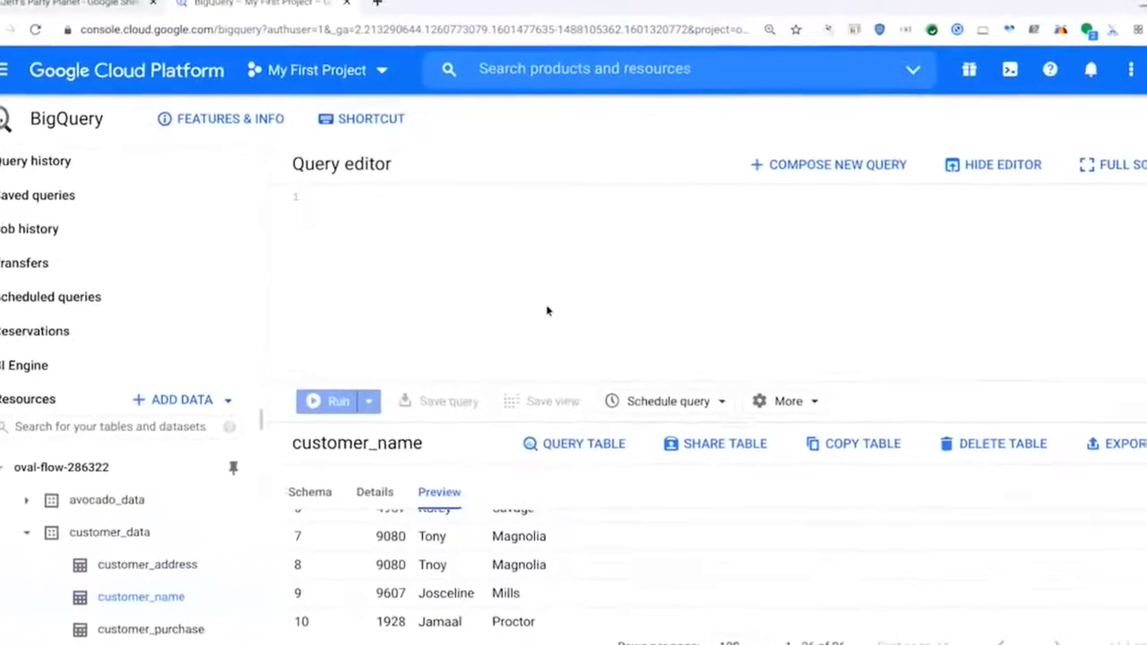
pyautogui.click(547, 310)
pyautogui.write('SELECT')
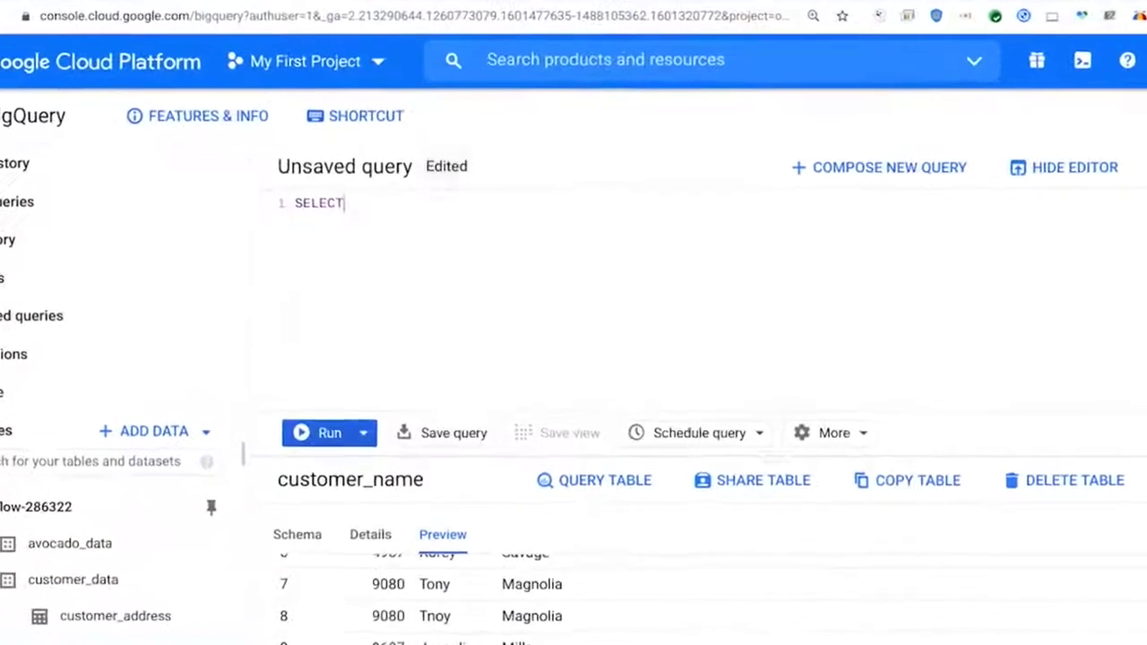
pyautogui.press('Return')
pyautogui.press('Return')
pyautogui.write('FROM')
pyautogui.press('Return')
pyautogui.press('Return')
pyautogui.write('WHERE')
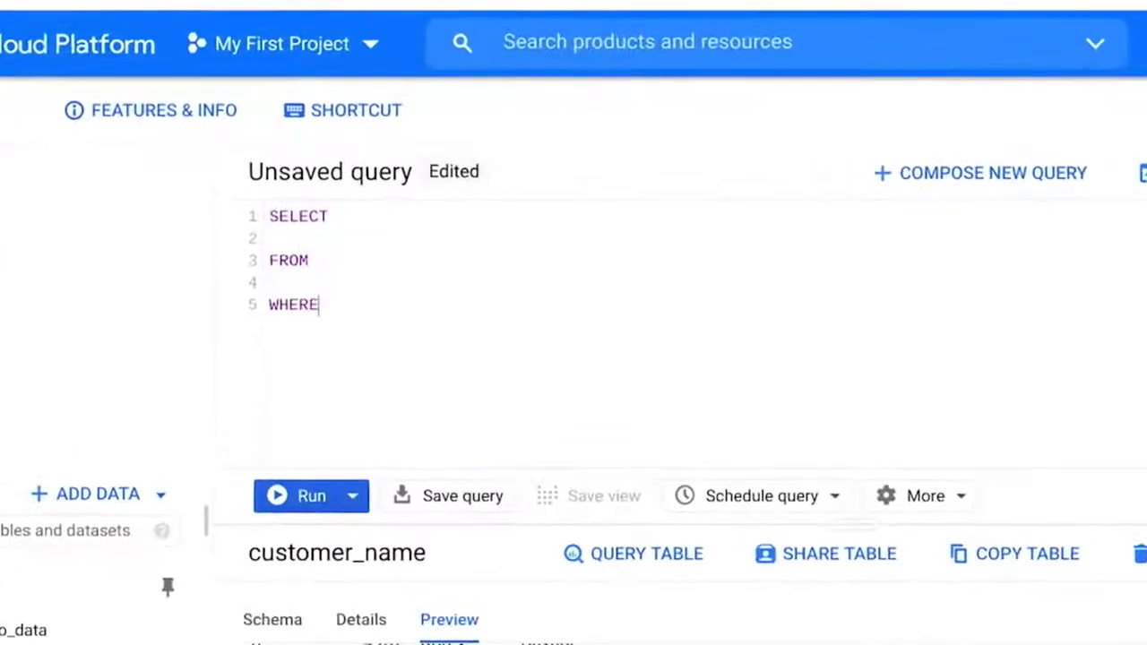
# Fill in the query to select customer_id from customer_data.customer_name
pyautogui.click(282, 270)
pyautogui.press('Tab')
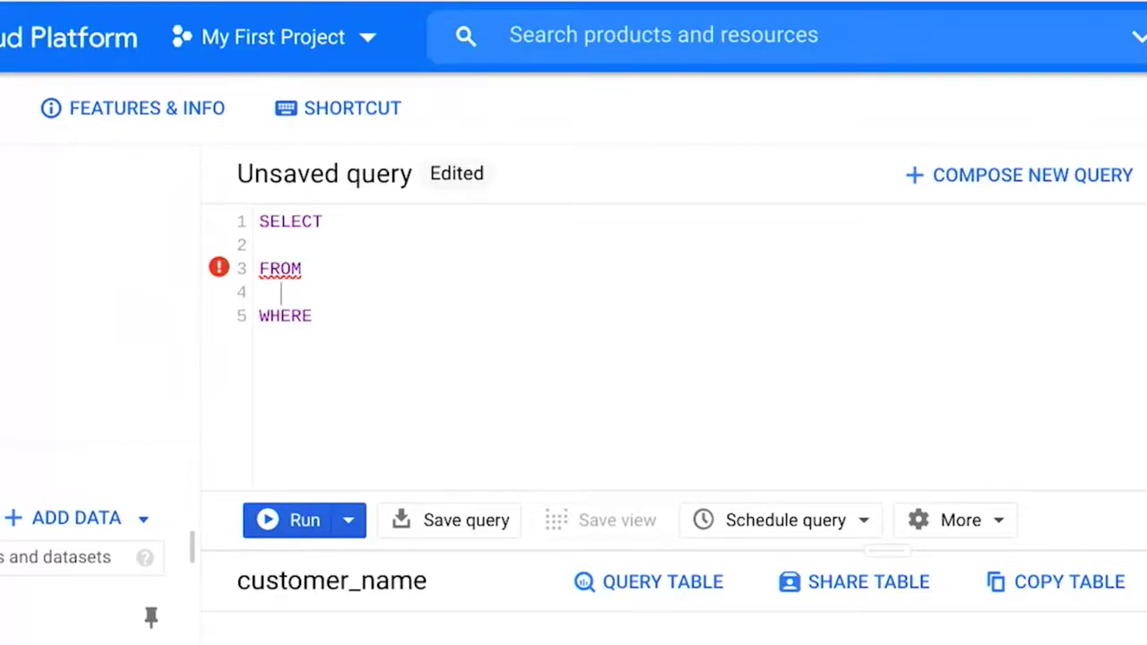
pyautogui.write('customer_da')
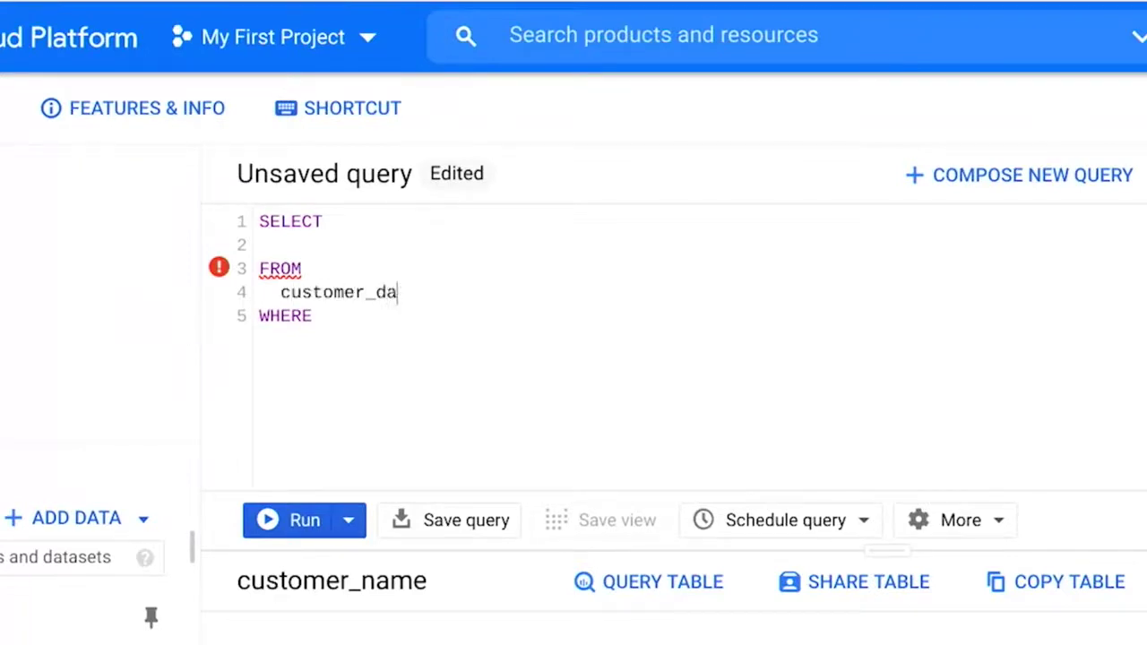
pyautogui.write('ta.customer_name')
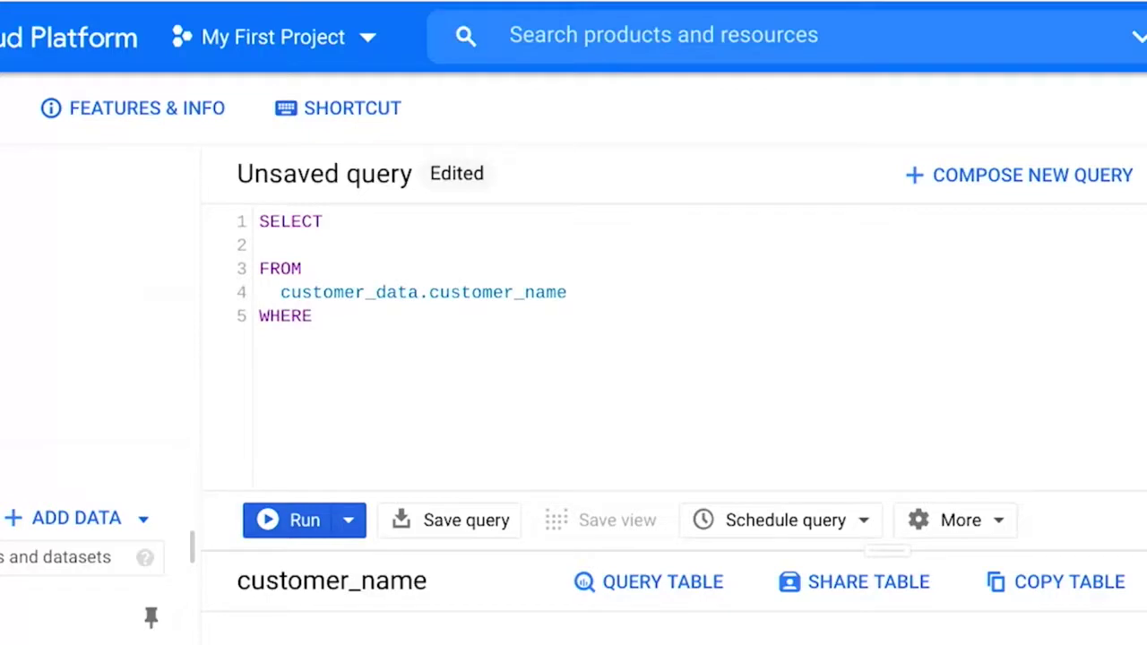
pyautogui.click(303, 269)
pyautogui.click(281, 245)
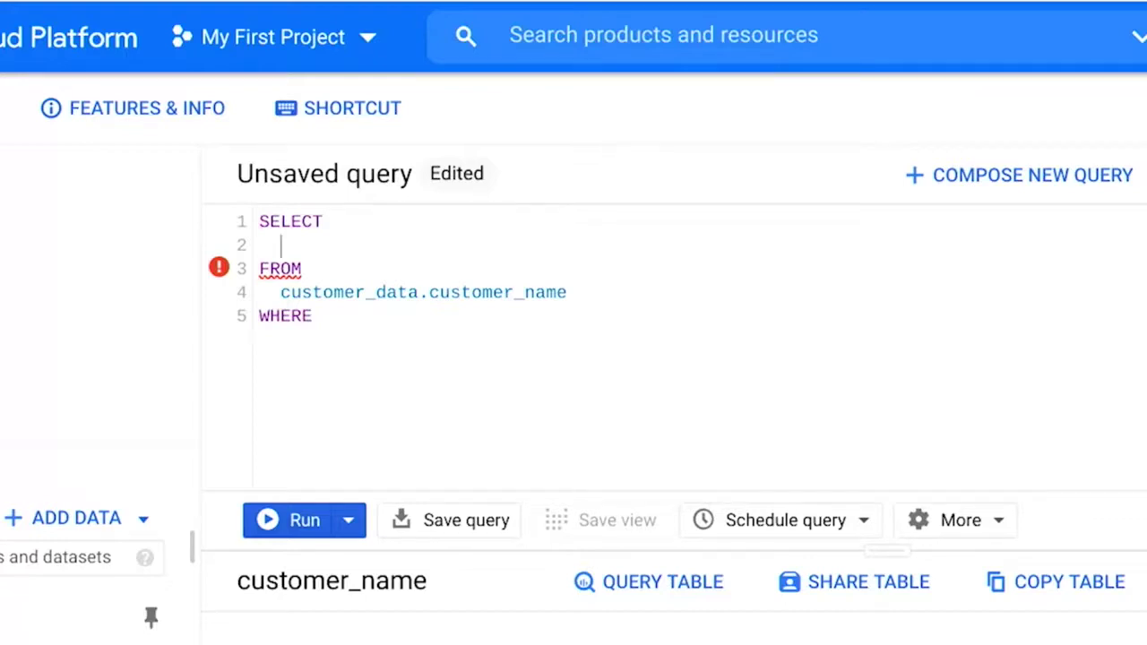
pyautogui.write('customer_id')
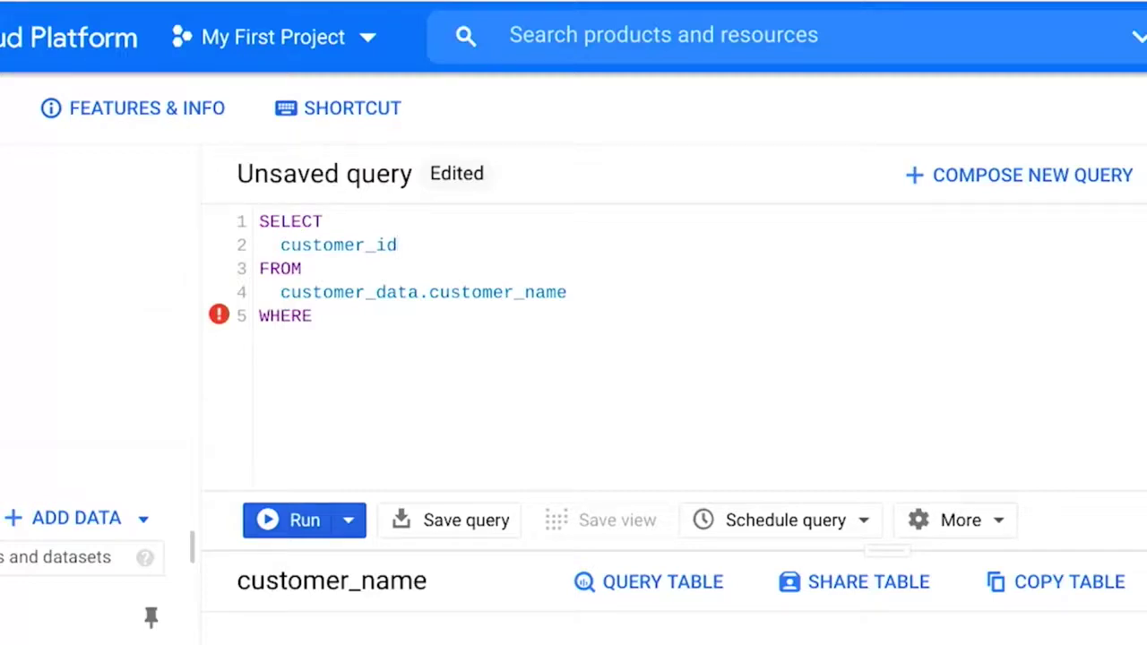
# Add a CASE expression after customer_id with a WHEN first_name condition that replaces the first misspelled name with its correct spelling
pyautogui.write(',')
pyautogui.press('Return')
pyautogui.write('CASE')
pyautogui.press('Return')
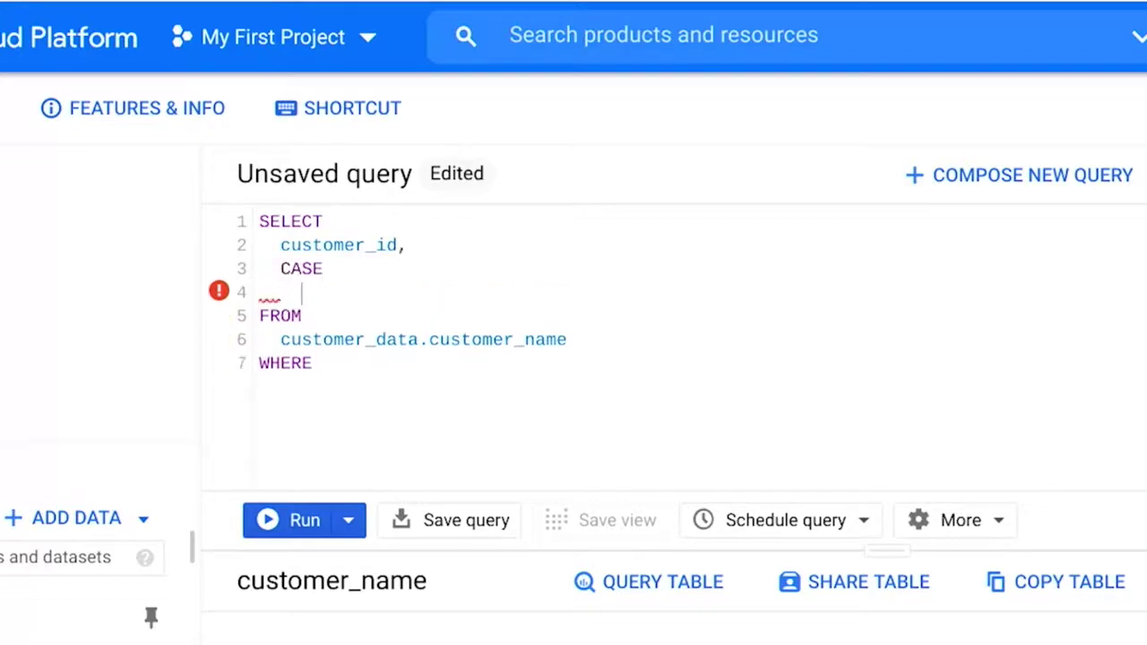
pyautogui.write('WHEN')
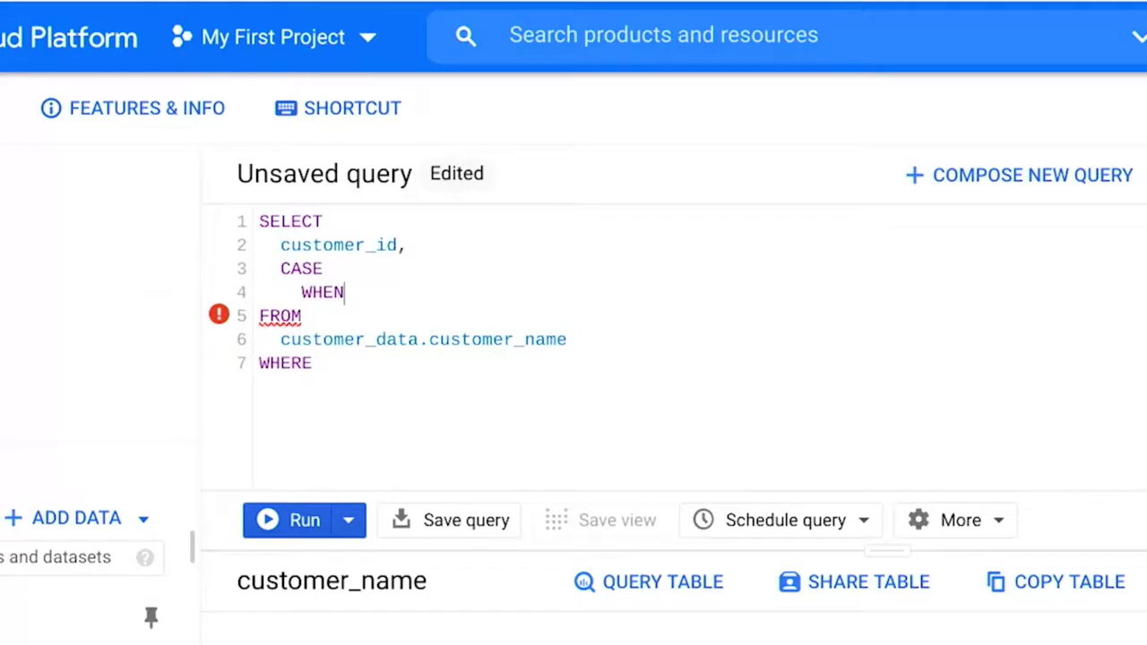
pyautogui.write(' first_name ')
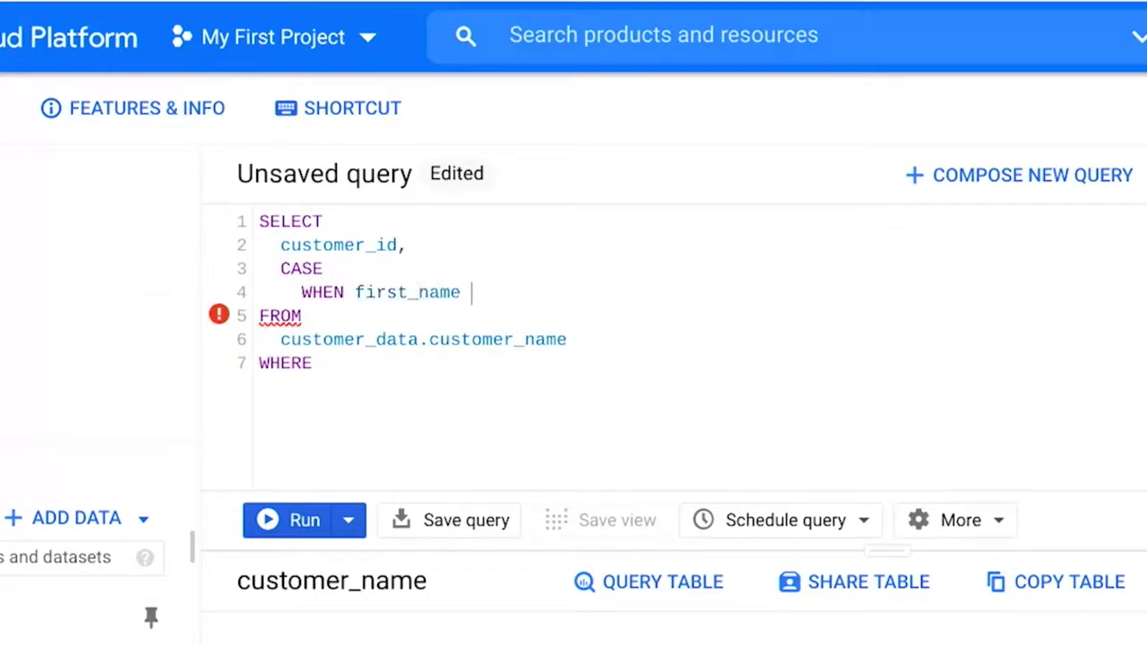
pyautogui.write("= 'Tnoy' ")
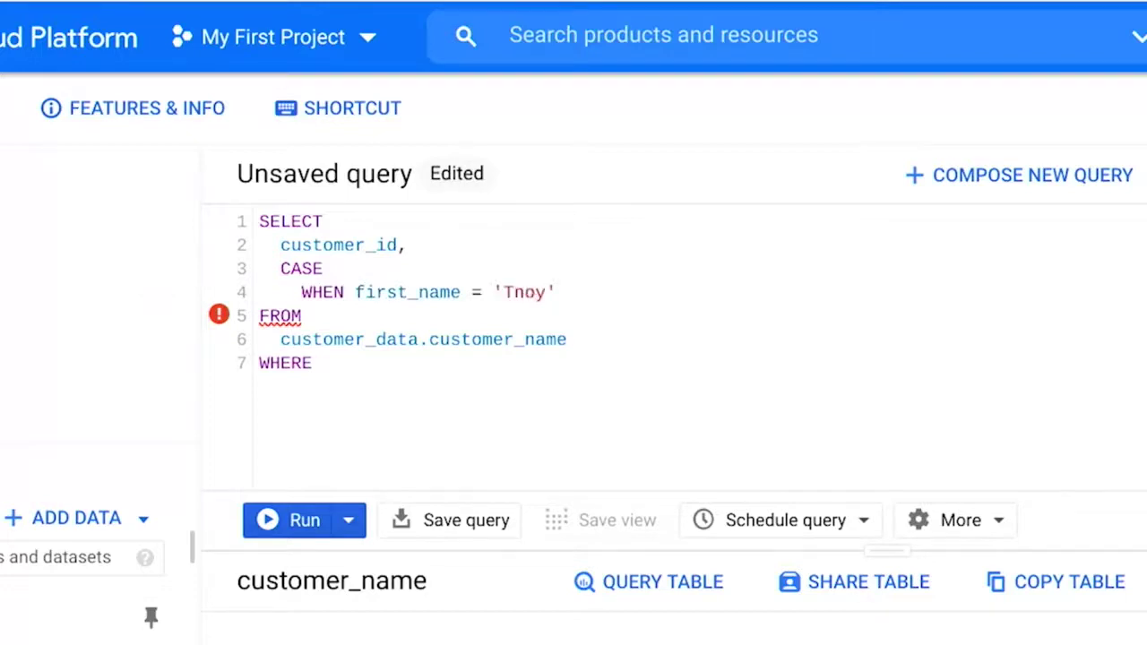
pyautogui.write("THEN 'Tony'")
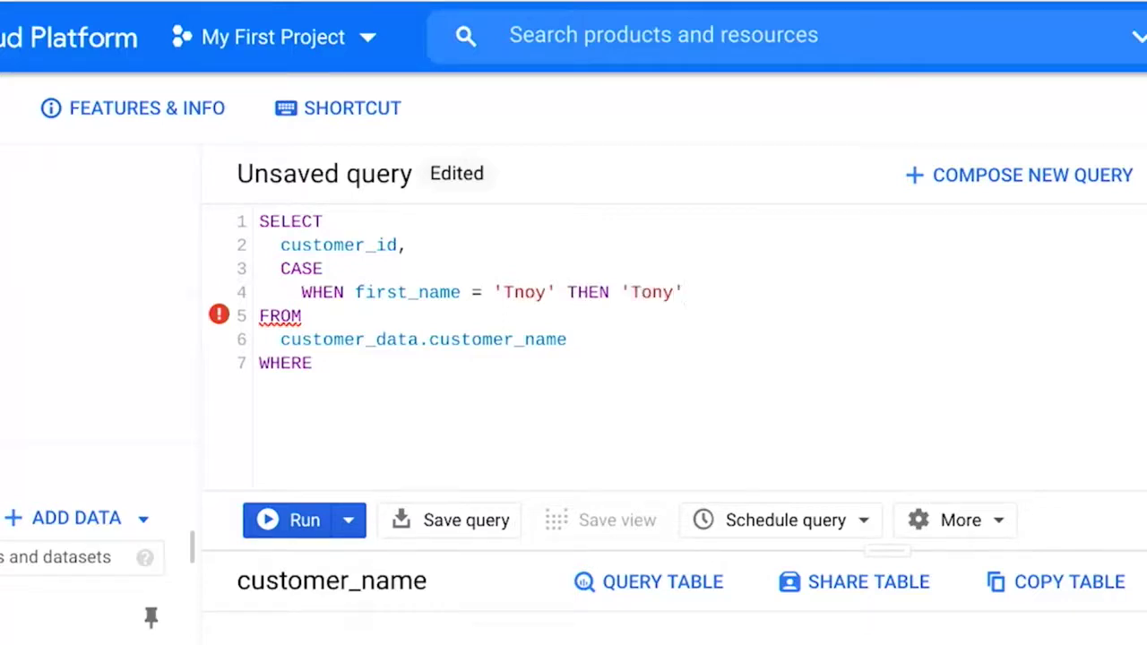
# Complete the CASE expression with ELSE first_name and END AS cleaned_name, and remove the empty WHERE clause
pyautogui.press('Return')
pyautogui.write('ELSE ')
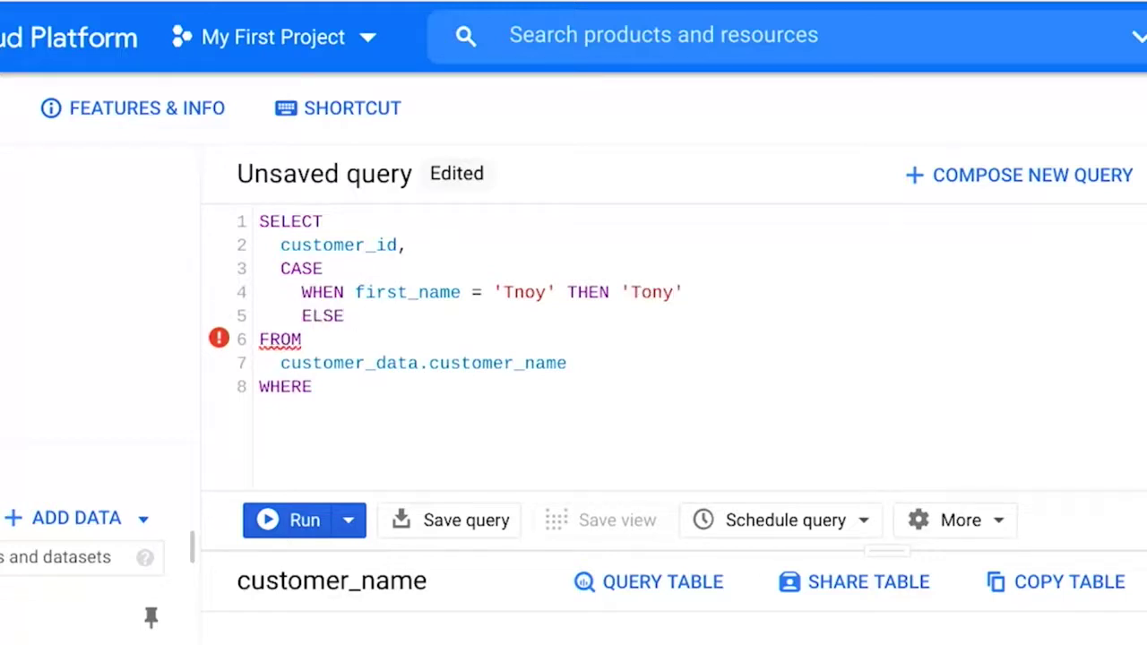
pyautogui.write('first_name')
pyautogui.press('Return')
pyautogui.write('END AS ')
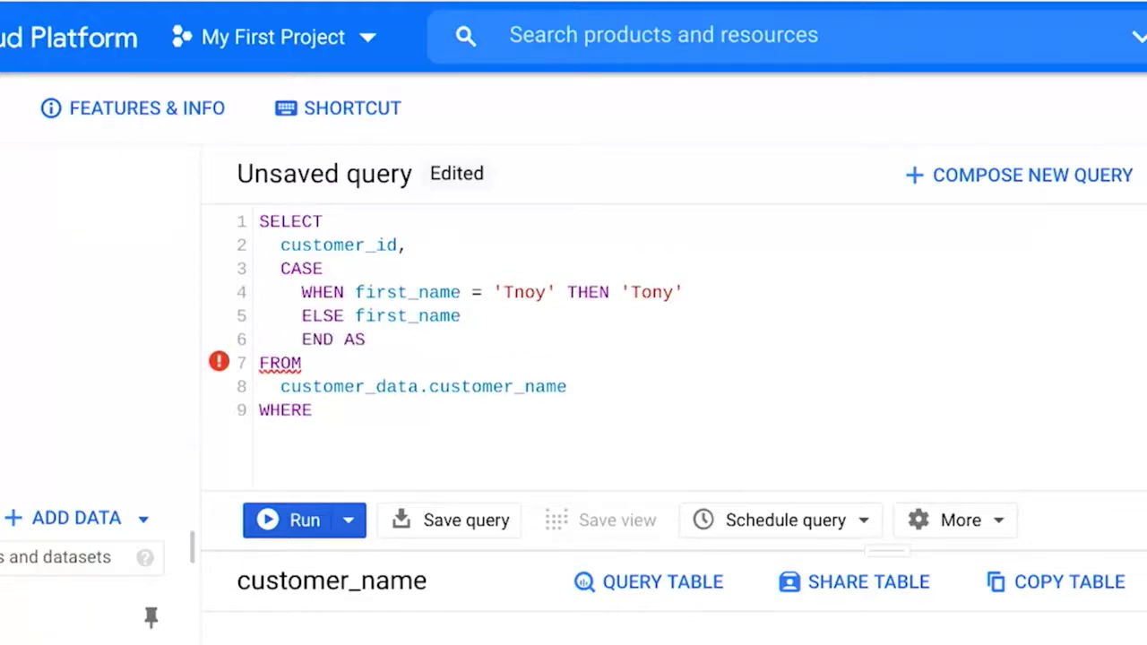
pyautogui.write('cleaned_')
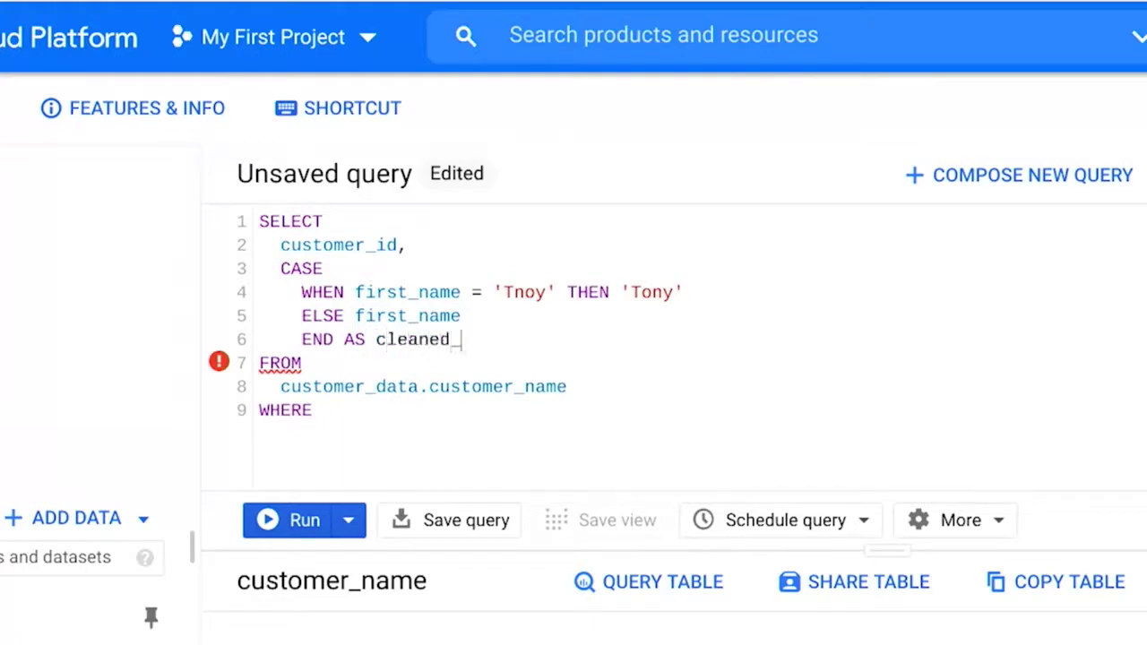
pyautogui.write('name')
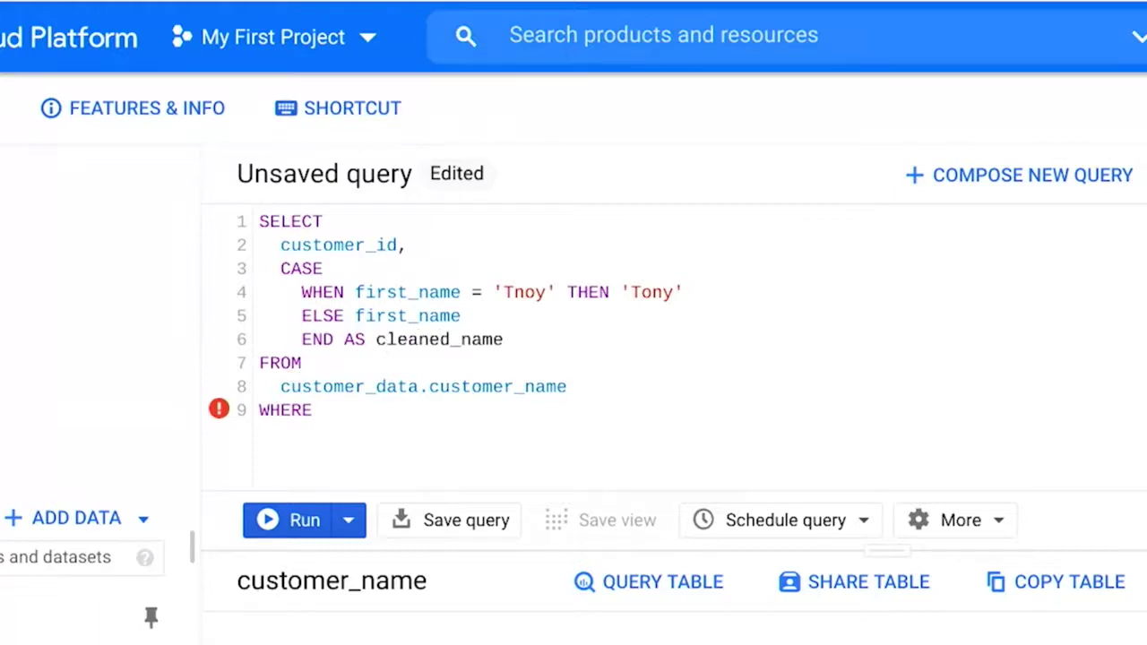
pyautogui.moveTo(312, 409); pyautogui.dragTo(259, 409)
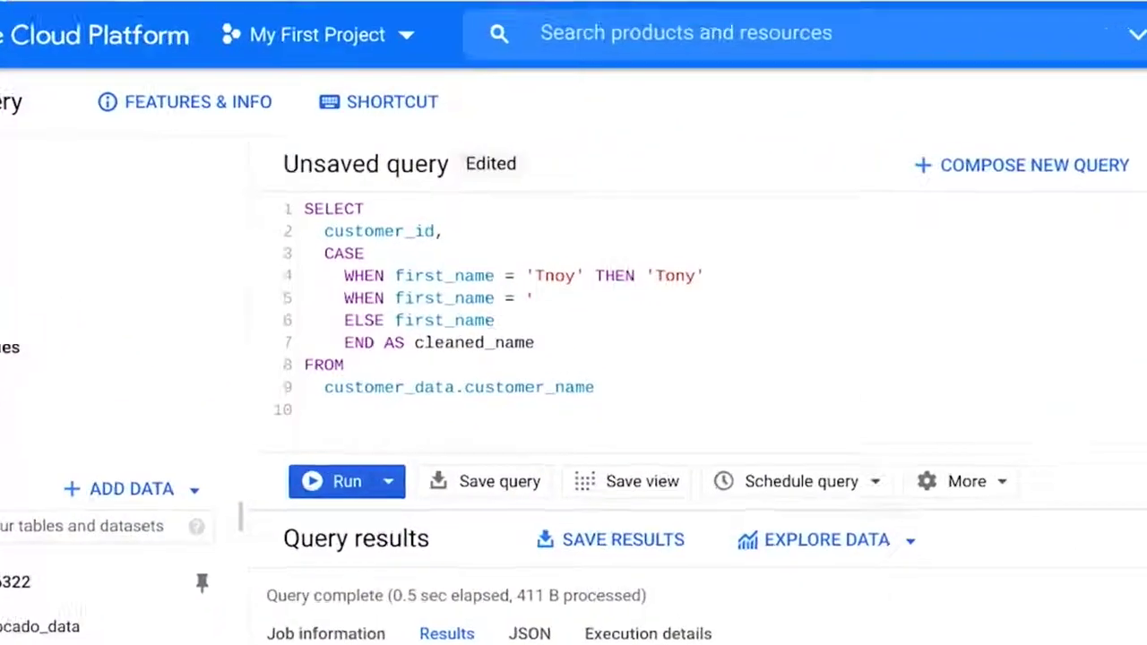
# Add WHEN first_name conditions before ELSE that replace two more misspelled first names with their correct spellings
pyautogui.write("Tmo' THEN 'T")
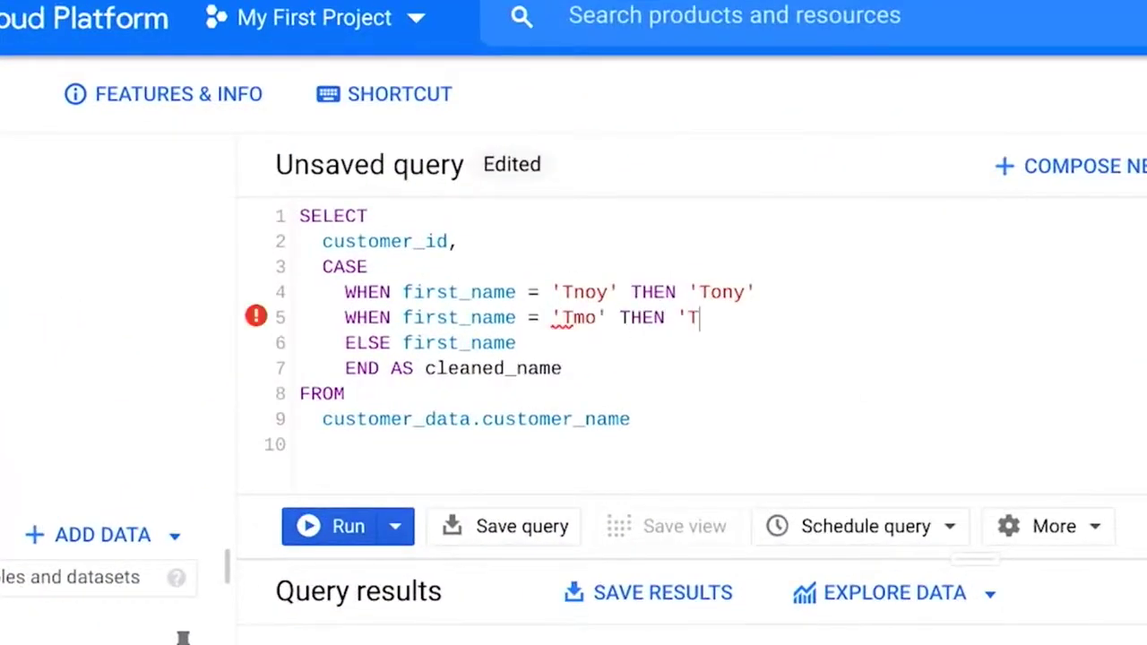
pyautogui.write("om'")
pyautogui.press('Return')
pyautogui.write("WHEN first_name = 'Rachle' THEN 'R")
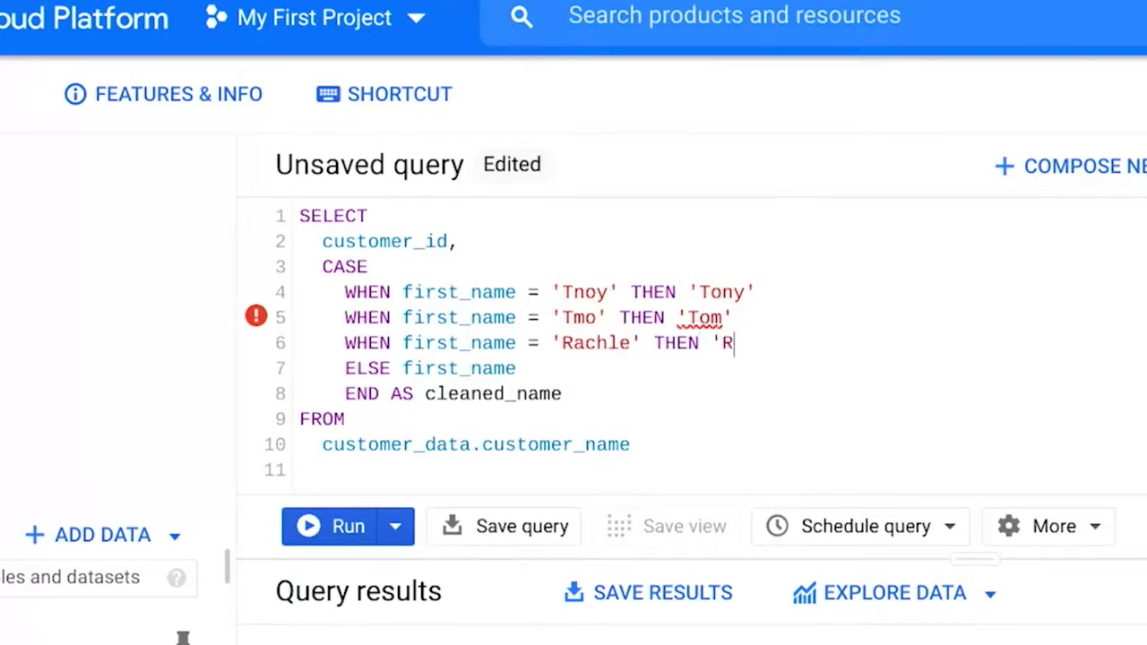